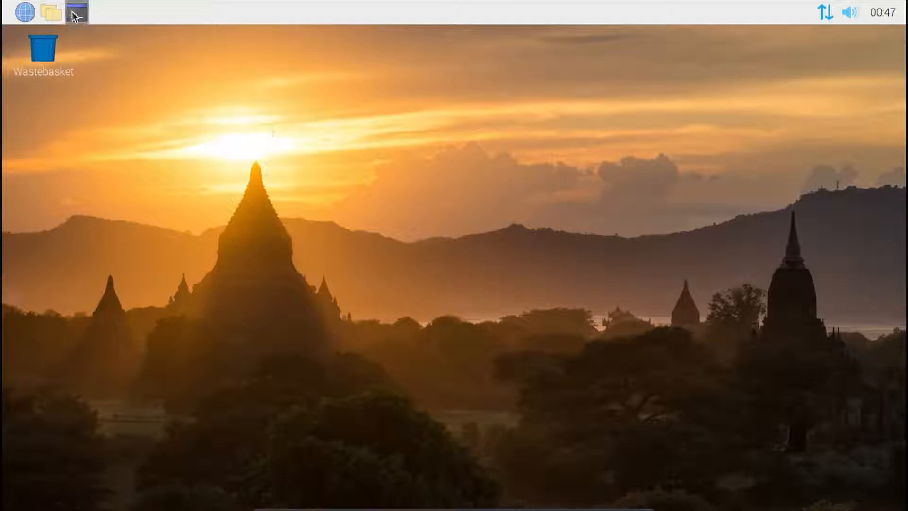
Step: Open the web browser, search for "yaac" and open the "Welcome to YAAC" page on ka2ddo.org
left_click(26, 11)
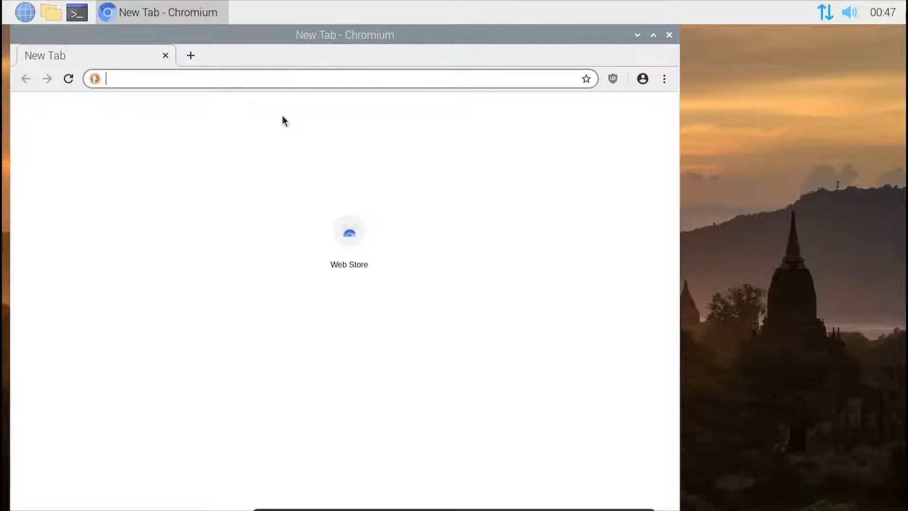
type("yaac")
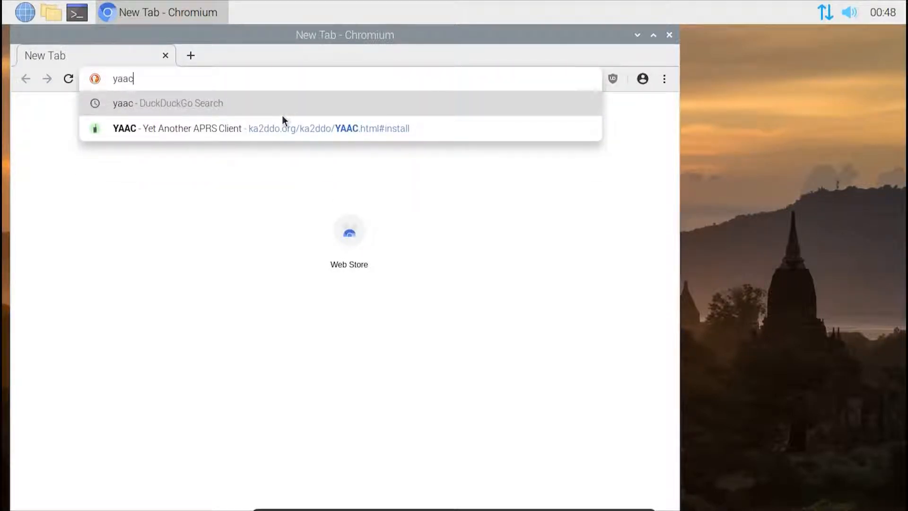
key("Return")
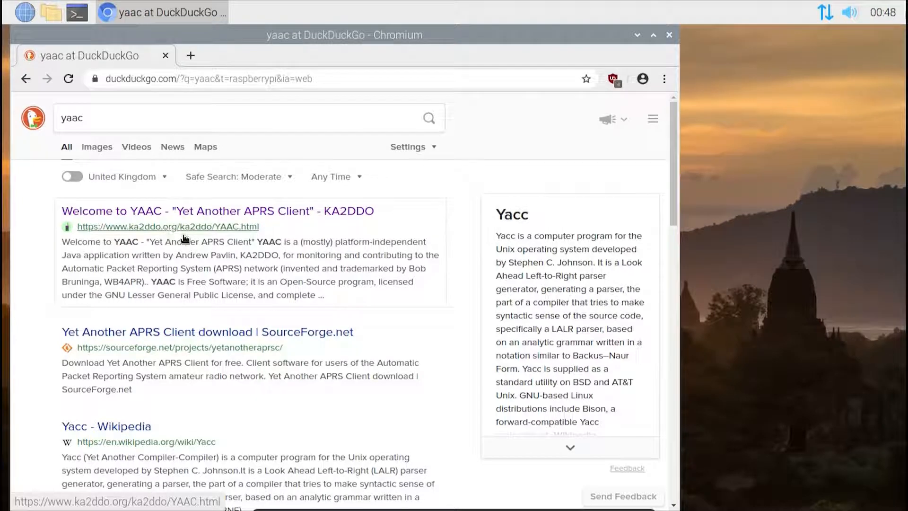
left_click(227, 215)
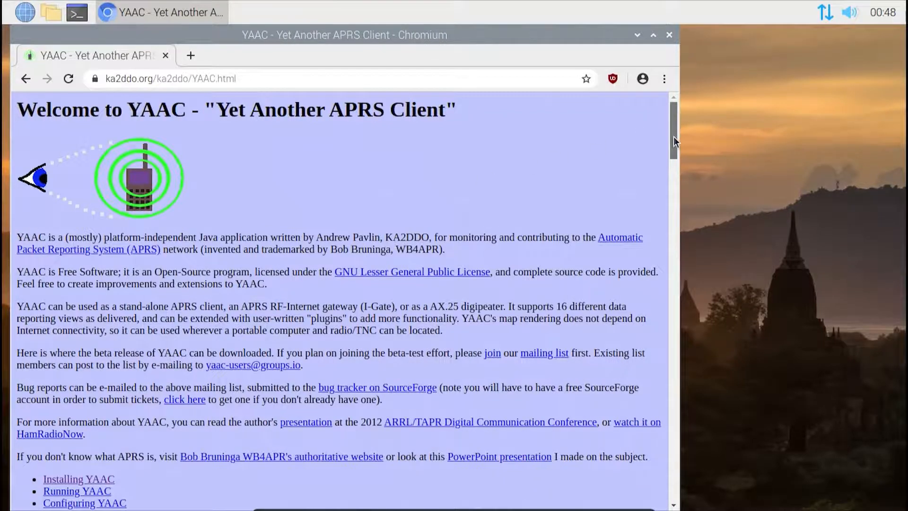
Step: Download YAAC.zip from the page's Raspberry Pi Detailed Installation Directions
left_click_drag(673, 137, 676, 180)
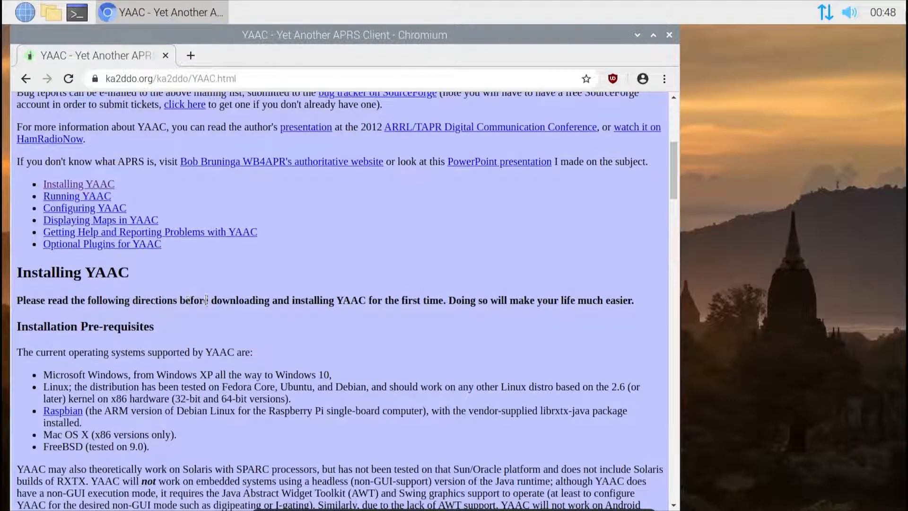
left_click_drag(671, 164, 663, 195)
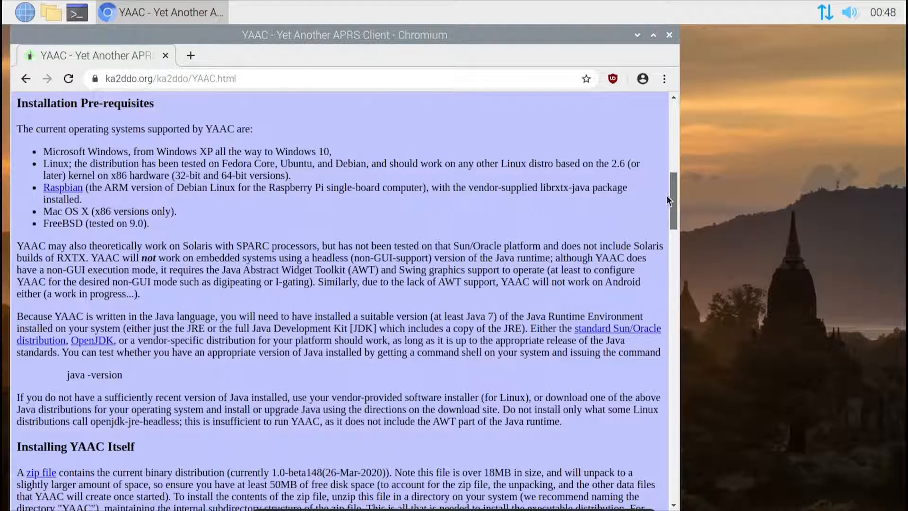
left_click_drag(668, 196, 671, 240)
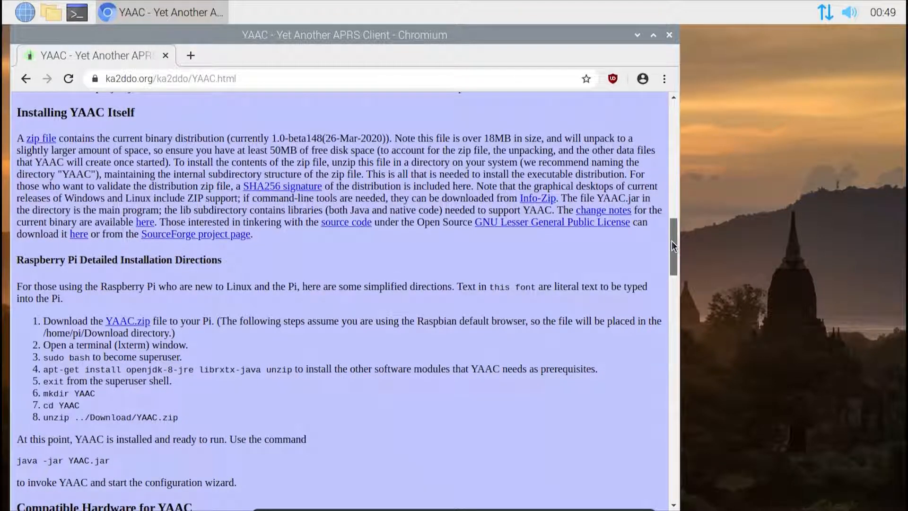
left_click_drag(672, 240, 669, 251)
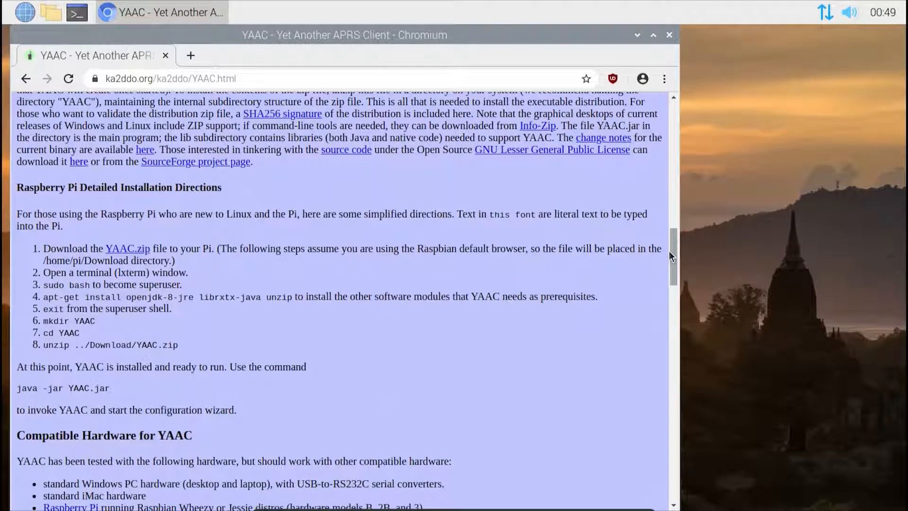
left_click(137, 252)
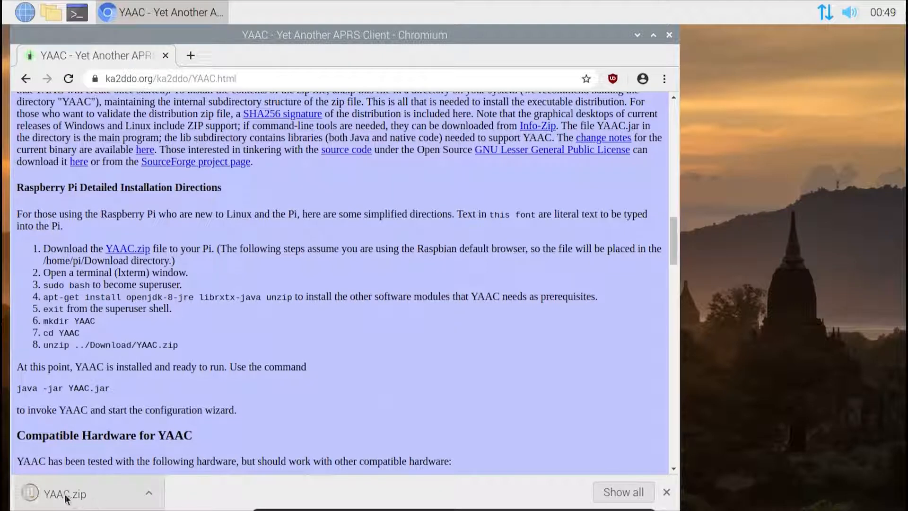
Step: Open the downloaded YAAC.zip to view its contents and close the archive viewer
left_click(148, 491)
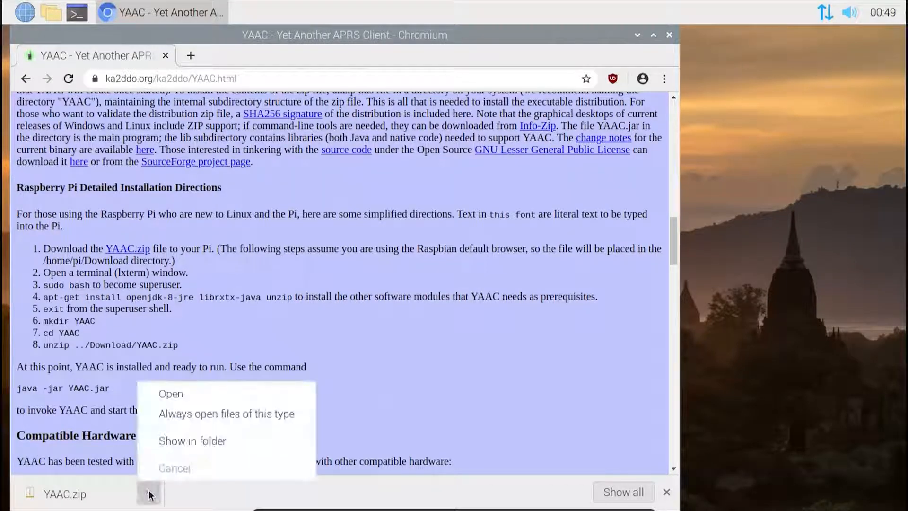
left_click(170, 402)
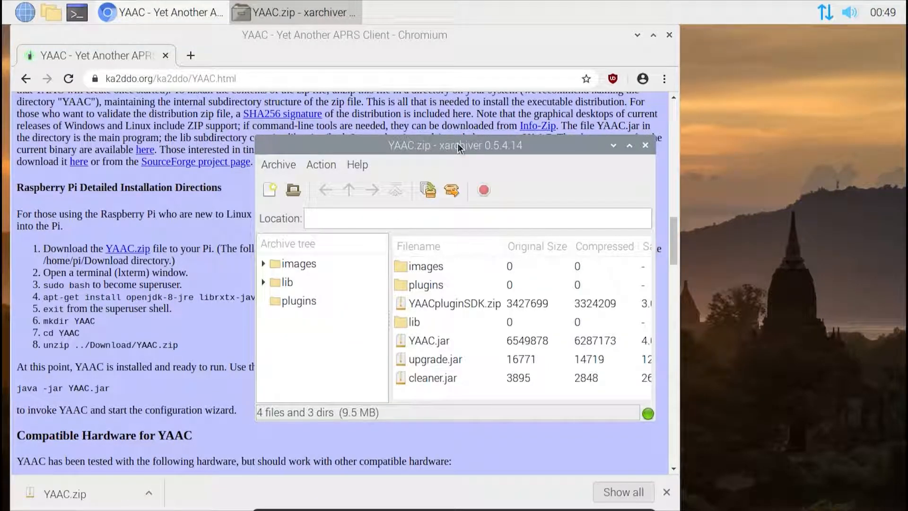
left_click(646, 145)
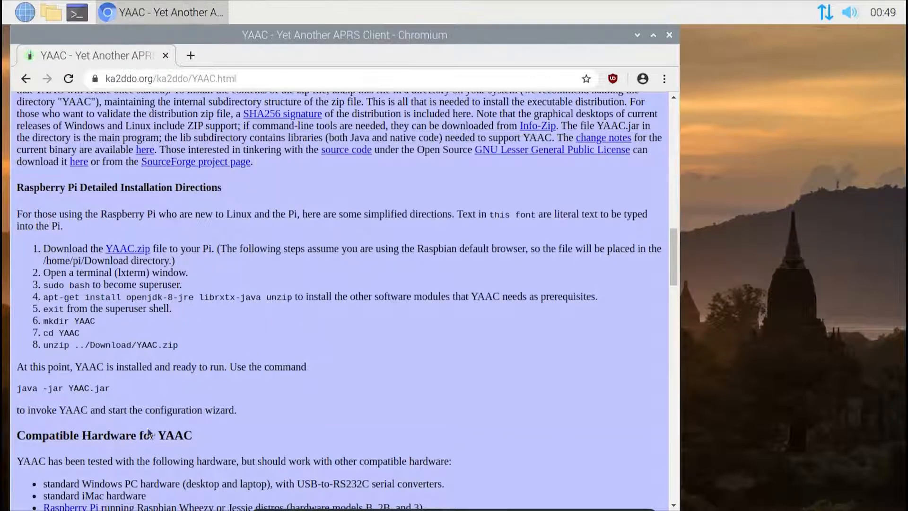
Step: Open a terminal, change to the Downloads directory and list its files
left_click(77, 13)
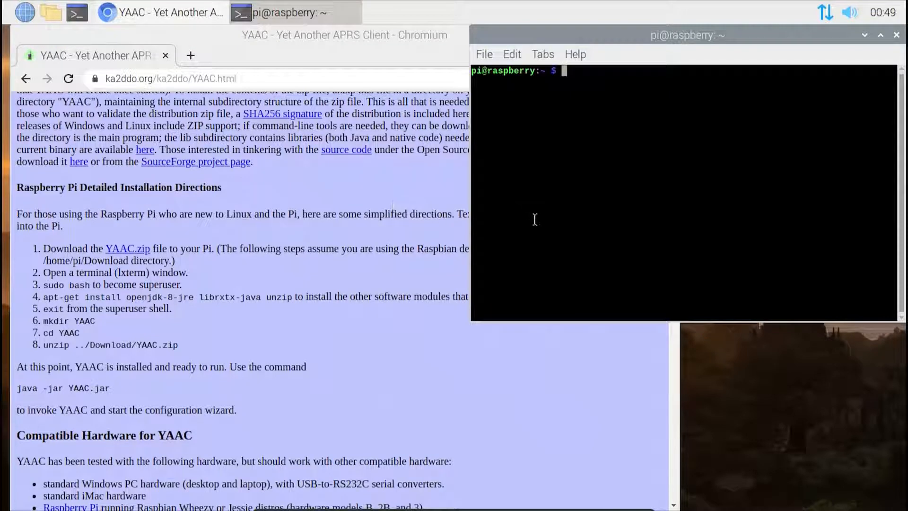
type("cd Down")
key("Tab")
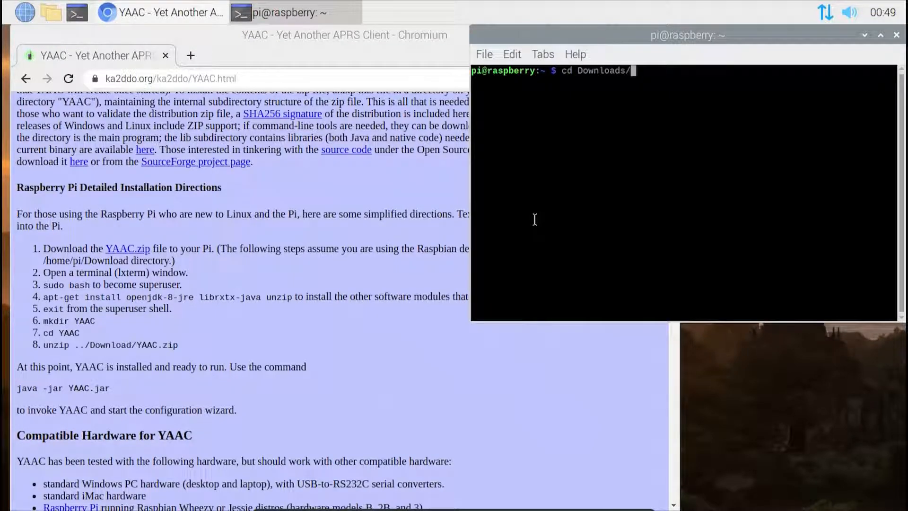
key("Return")
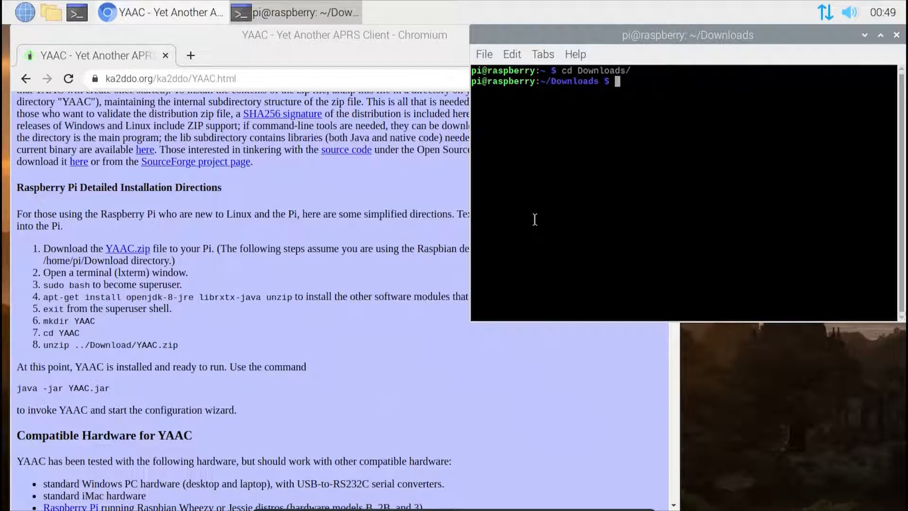
type("ls")
key("Return")
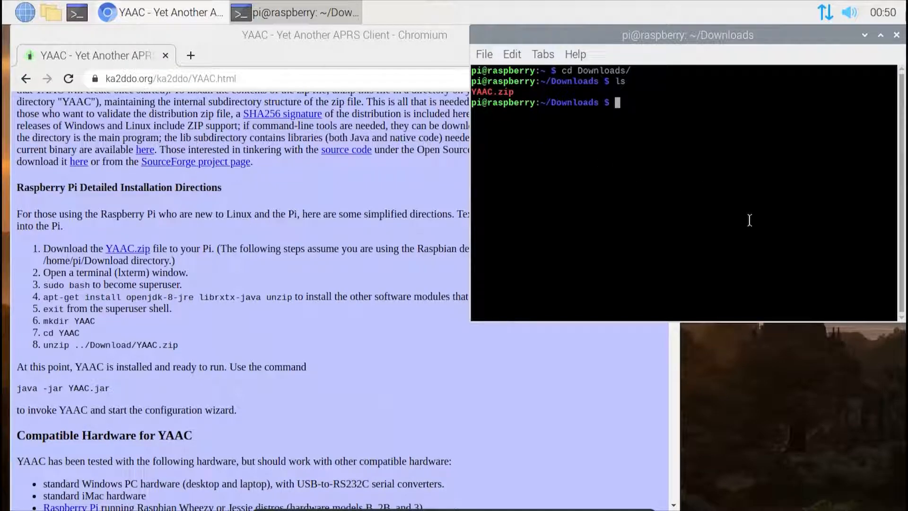
Step: Start a superuser shell in the terminal with sudo bash
type("sudo  bass")
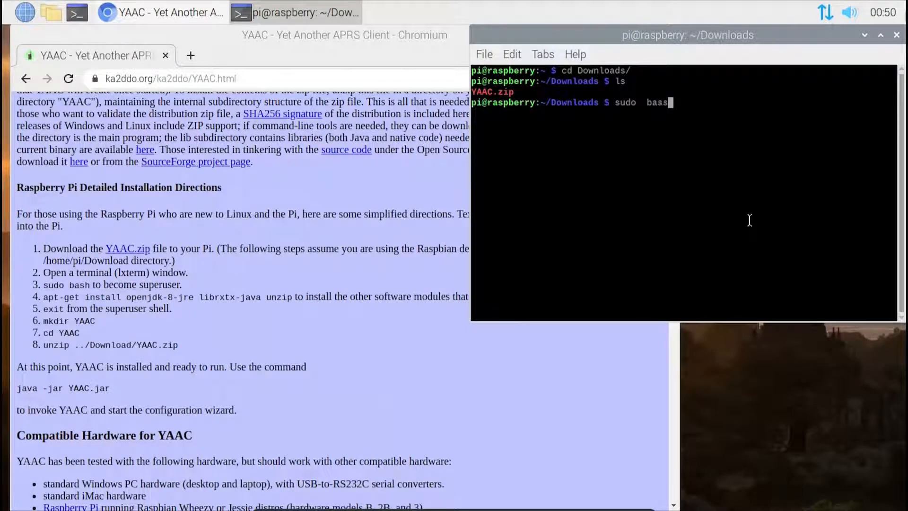
key("BackSpace")
type("h")
key("Return")
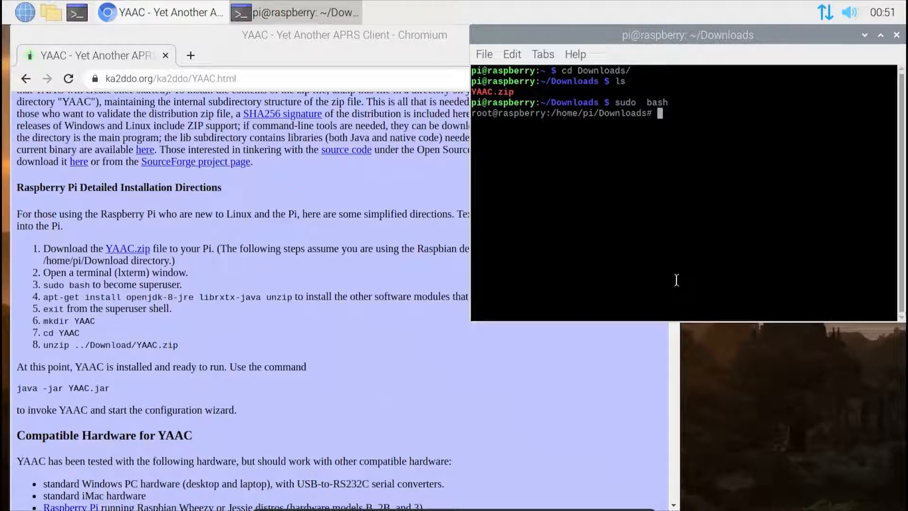
Step: Try to install the packages openjdk-8-jre, librxtx-java and unzip together with apt-get install
type("apt-get-")
key("BackSpace")
type("install open")
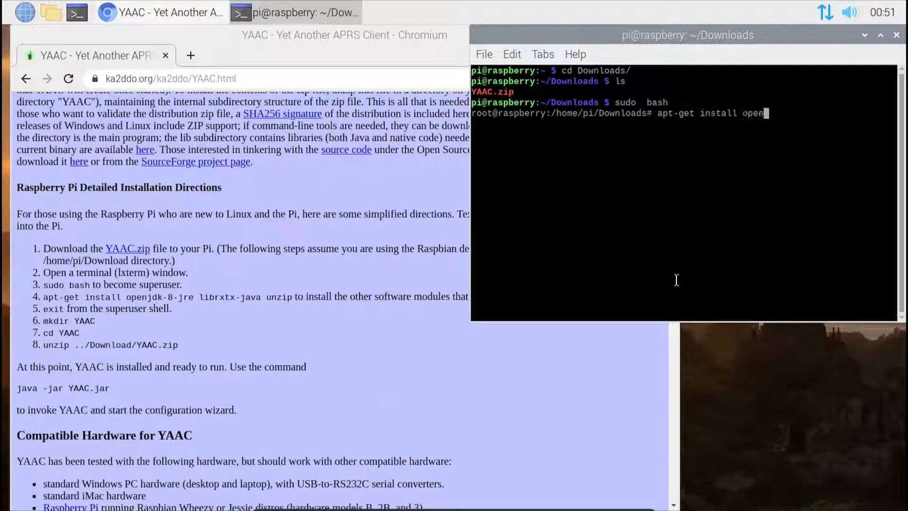
type("jdk-")
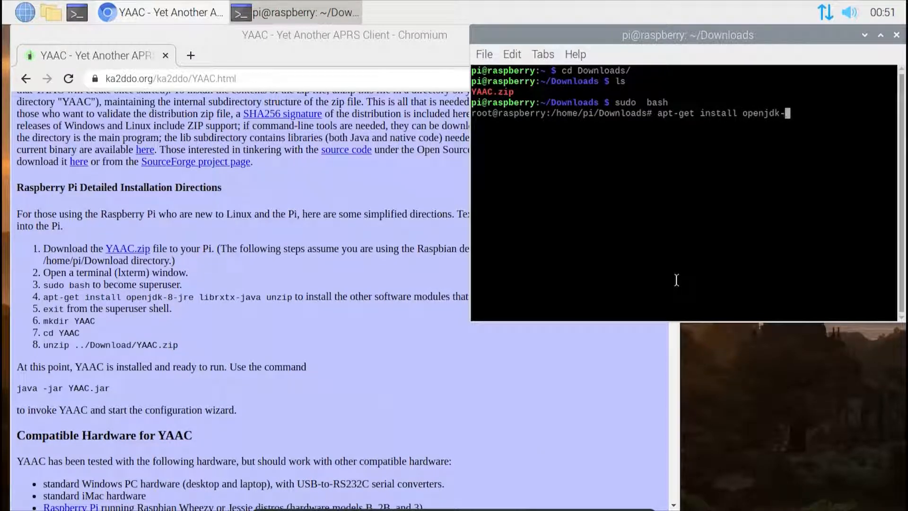
type("8-jre librxtx-")
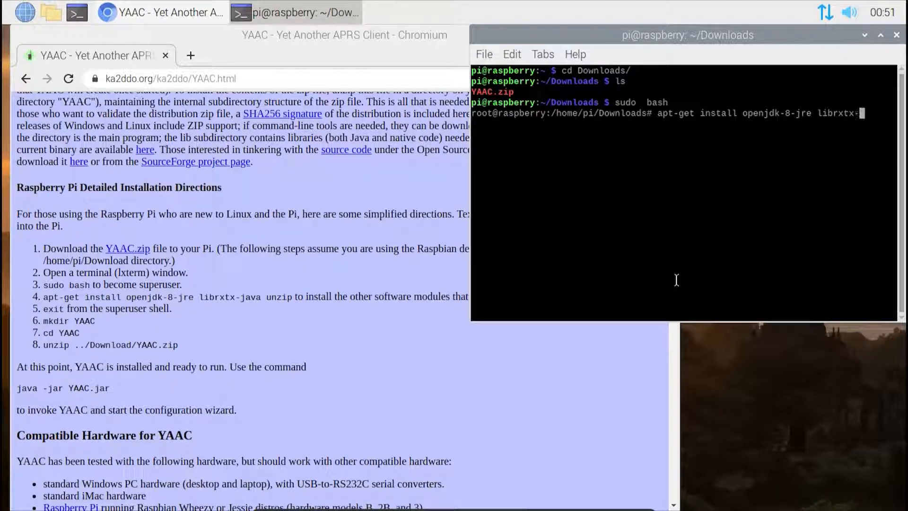
type("java unzip")
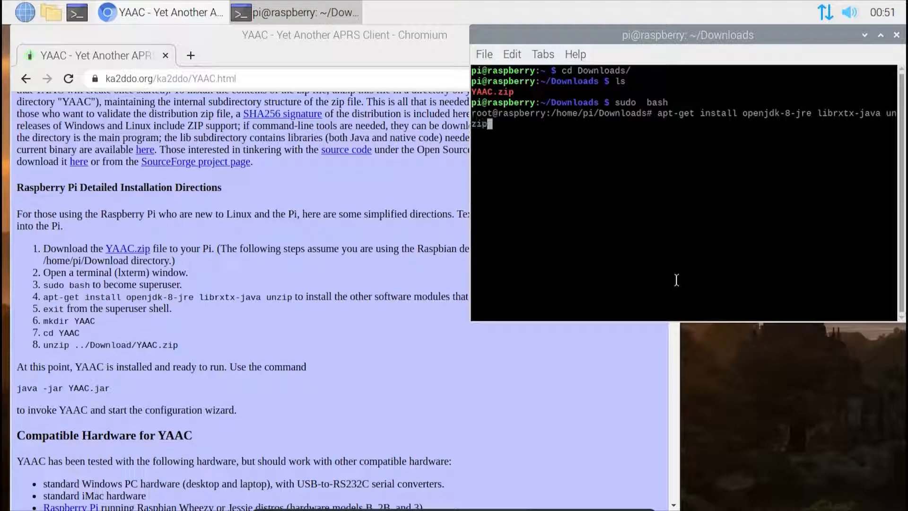
key("Return")
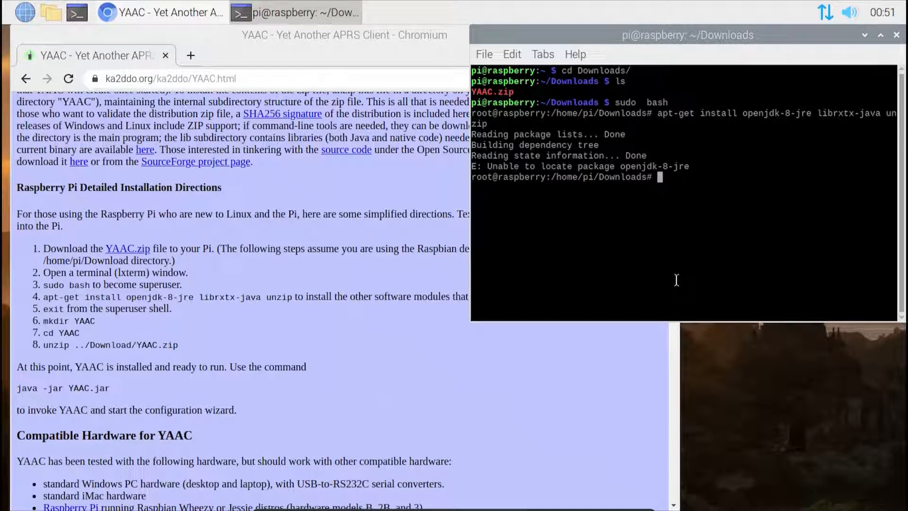
Step: Try to install only the openjdk-8-jre package with apt-get install
key("Up")
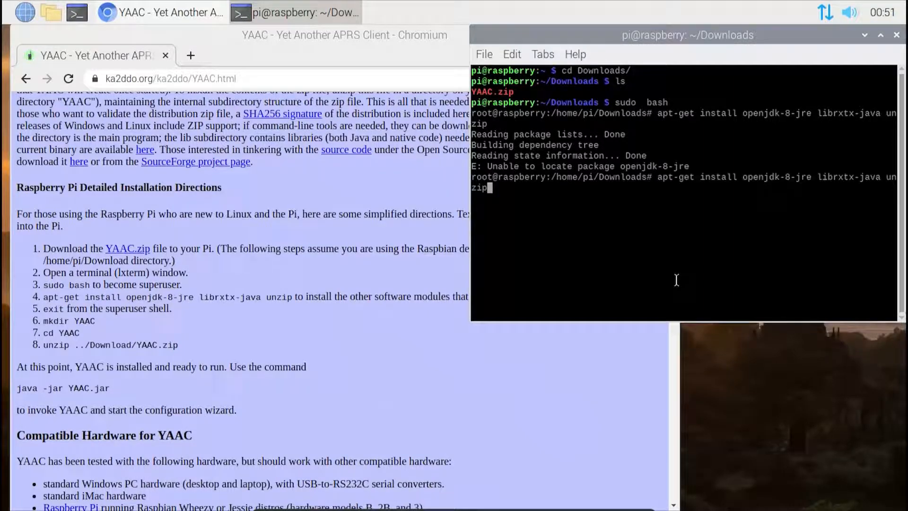
key("BackSpace")
key("BackSpace")
key("BackSpace")
key("BackSpace")
key("BackSpace")
key("BackSpace")
key("BackSpace")
key("BackSpace")
key("BackSpace")
key("BackSpace")
key("BackSpace")
key("BackSpace")
key("BackSpace")
key("BackSpace")
key("BackSpace")
key("BackSpace")
key("BackSpace")
key("BackSpace")
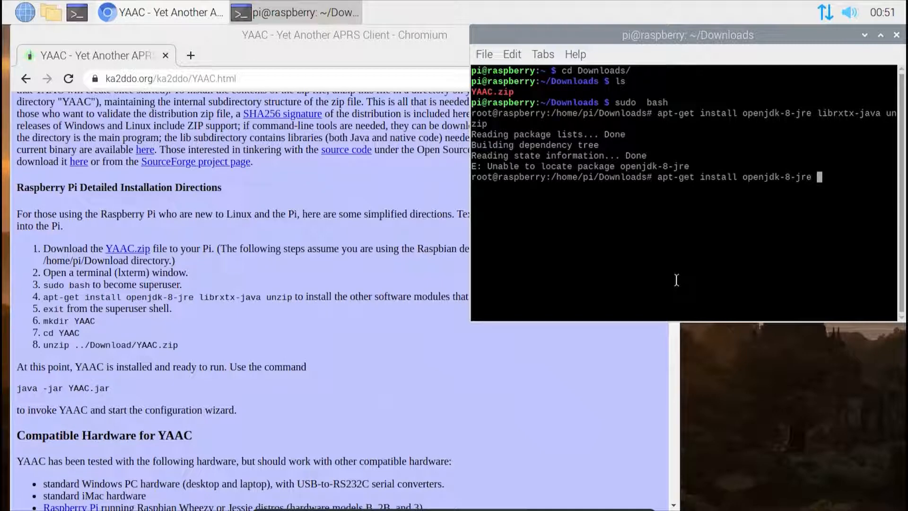
key("Return")
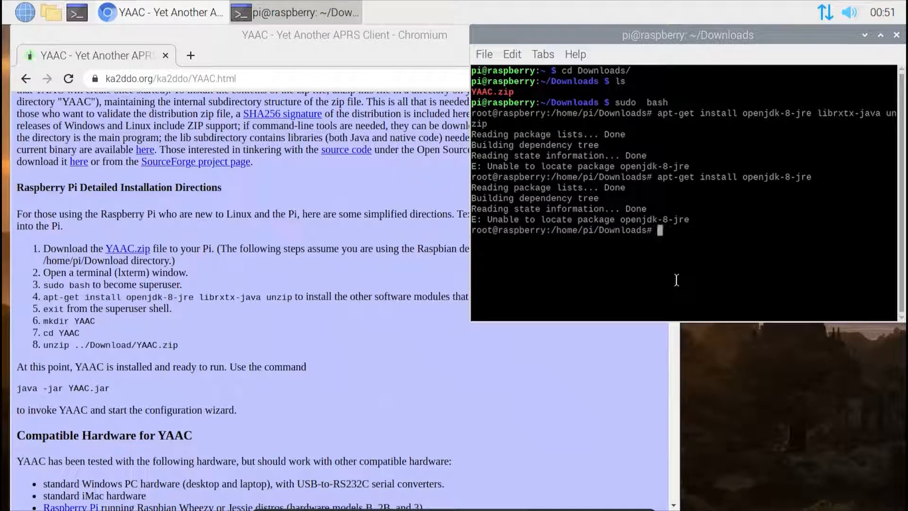
Step: Install librxtx-java and unzip with apt-get, leaving out openjdk-8-jre, and accept the installation
key("Up")
key("Up")
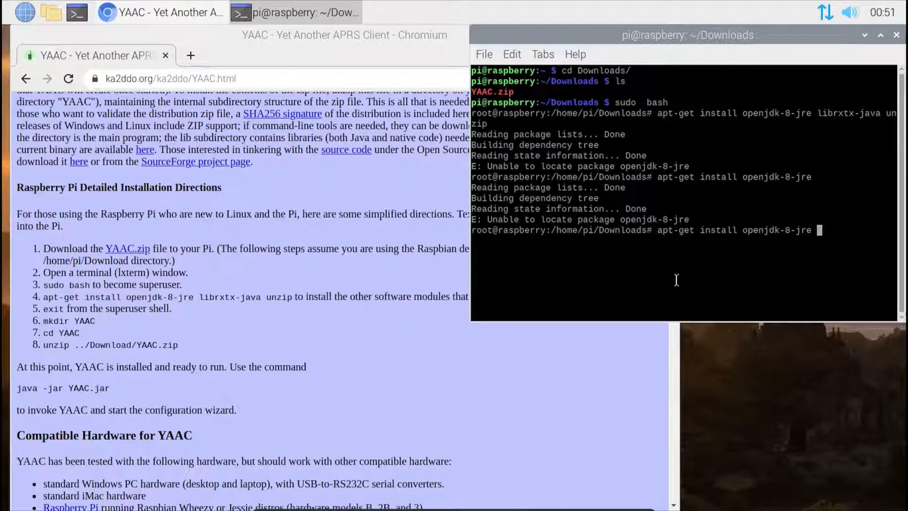
key("Left")
key("Left")
key("Left")
key("Left")
key("Left")
key("Left")
key("Left")
key("Left")
key("Left")
key("Left")
key("Left")
key("Left")
key("Left")
key("Left")
key("Left")
key("Left")
key("Left")
key("Left")
key("Left")
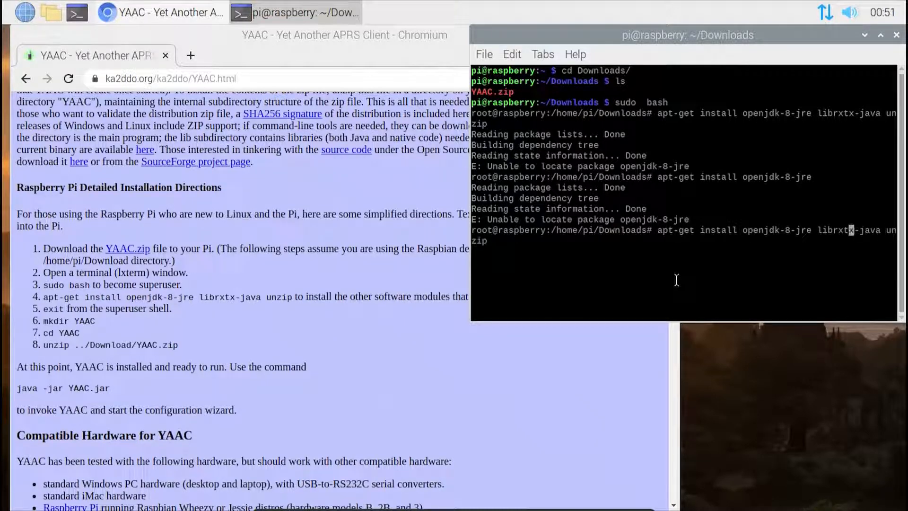
key("BackSpace")
key("BackSpace")
key("BackSpace")
key("BackSpace")
key("BackSpace")
key("BackSpace")
key("BackSpace")
key("BackSpace")
key("BackSpace")
key("BackSpace")
key("BackSpace")
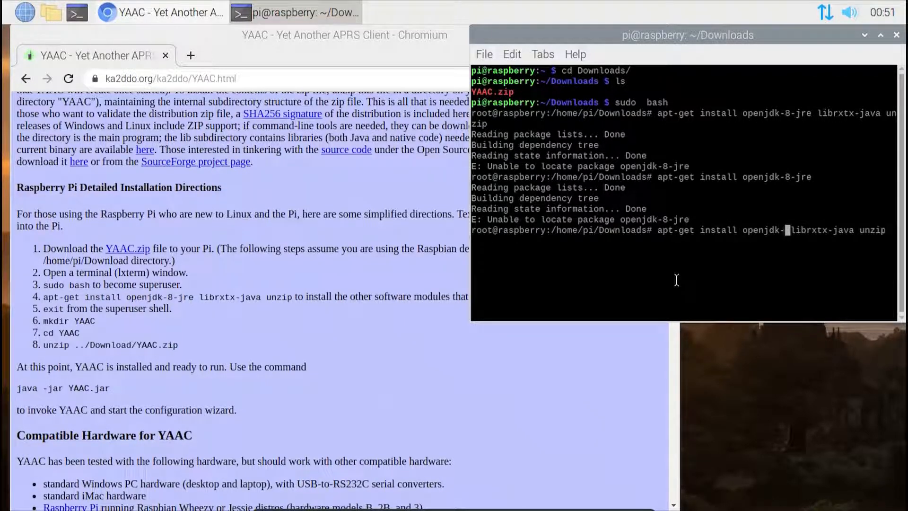
key("BackSpace")
key("BackSpace")
key("Return")
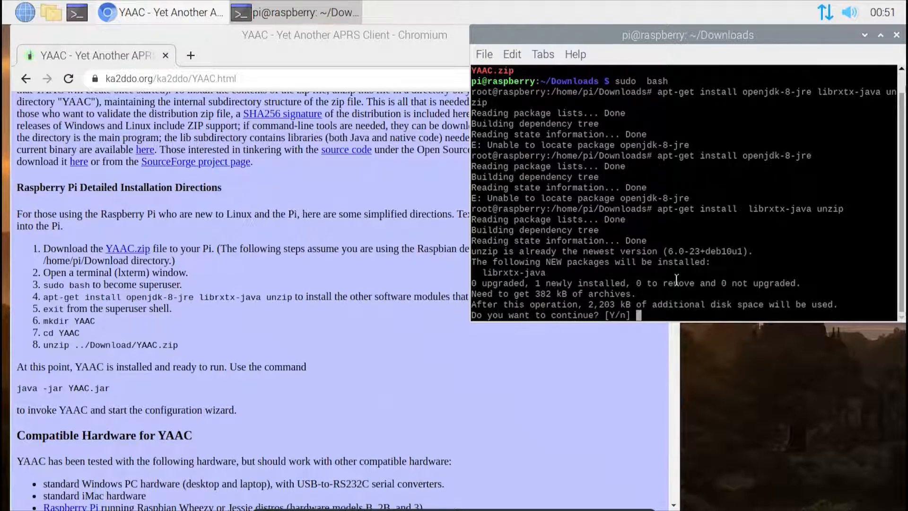
key("Return")
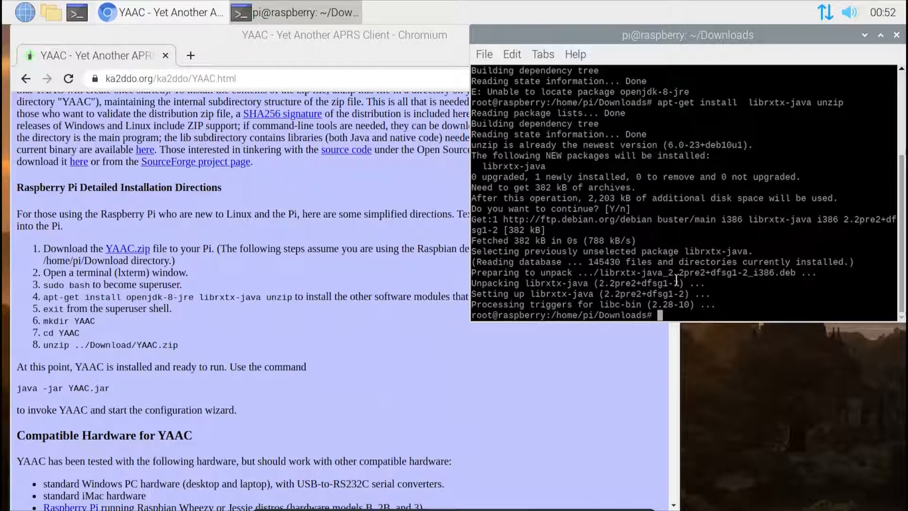
Step: Run apt-get install for the unzip package alone by reusing the previous command without librxtx-java
key("Up")
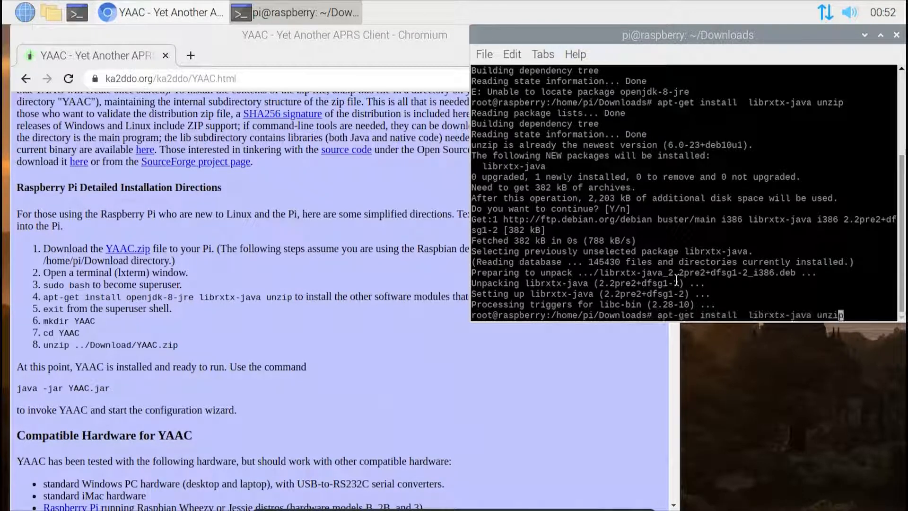
key("Left")
key("Left")
key("Left")
key("Left")
key("Left")
key("Left")
key("BackSpace")
key("BackSpace")
key("BackSpace")
key("BackSpace")
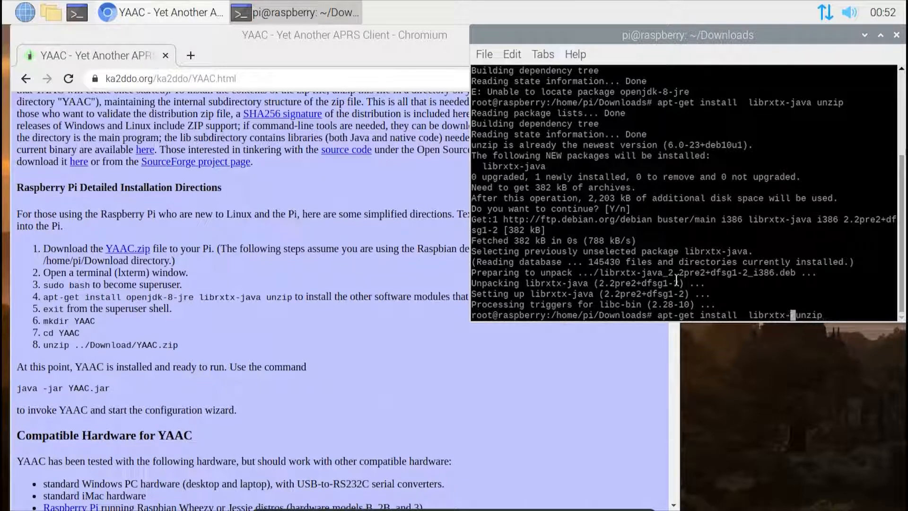
key("BackSpace")
key("BackSpace")
key("BackSpace")
key("BackSpace")
key("BackSpace")
key("BackSpace")
key("BackSpace")
key("BackSpace")
key("BackSpace")
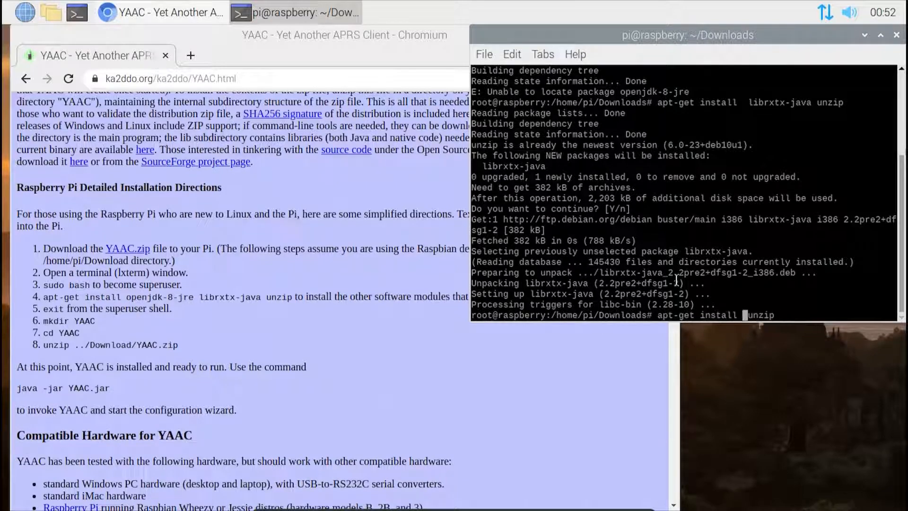
key("Return")
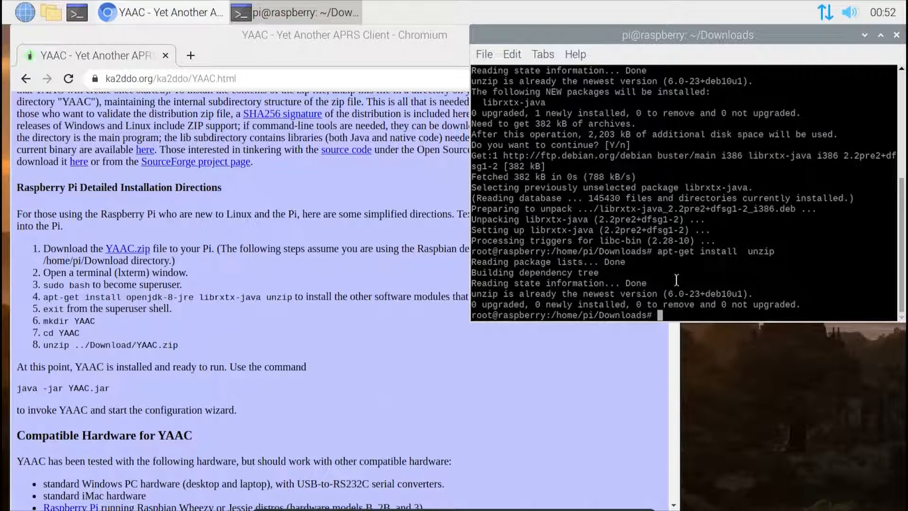
Step: Exit the superuser shell and change to the home directory in the terminal
type("exit")
key("Return")
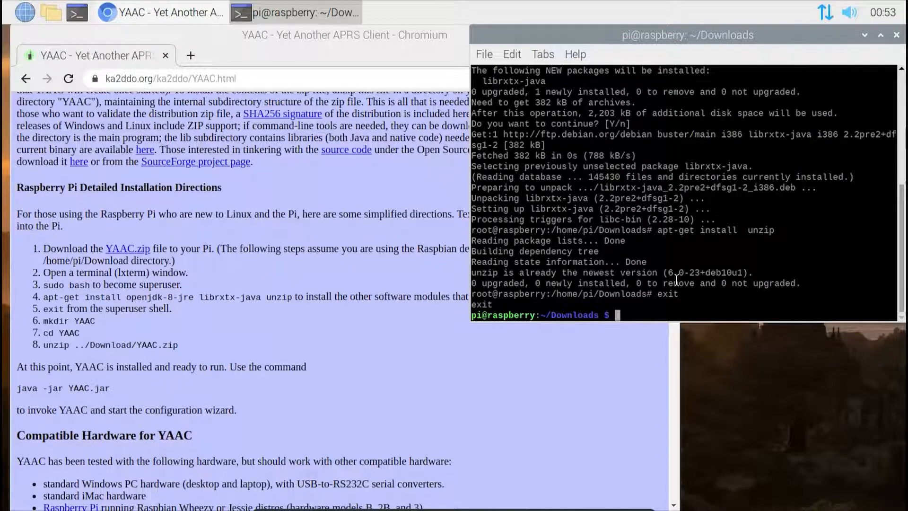
type("mkdir")
key("BackSpace")
key("BackSpace")
key("BackSpace")
key("BackSpace")
key("BackSpace")
key("BackSpace")
type("cd")
key("Return")
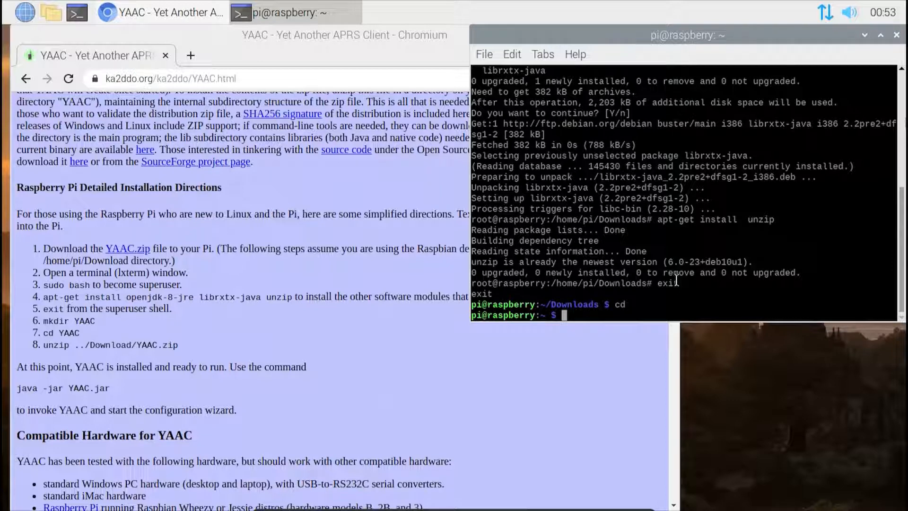
Step: Discard the unfinished mkdir command and list the contents of the root directory with ls /
type("mkdir YAAC")
key("BackSpace")
key("BackSpace")
key("BackSpace")
key("BackSpace")
key("BackSpace")
key("BackSpace")
key("BackSpace")
key("BackSpace")
key("BackSpace")
key("BackSpace")
type("ls /")
key("Return")
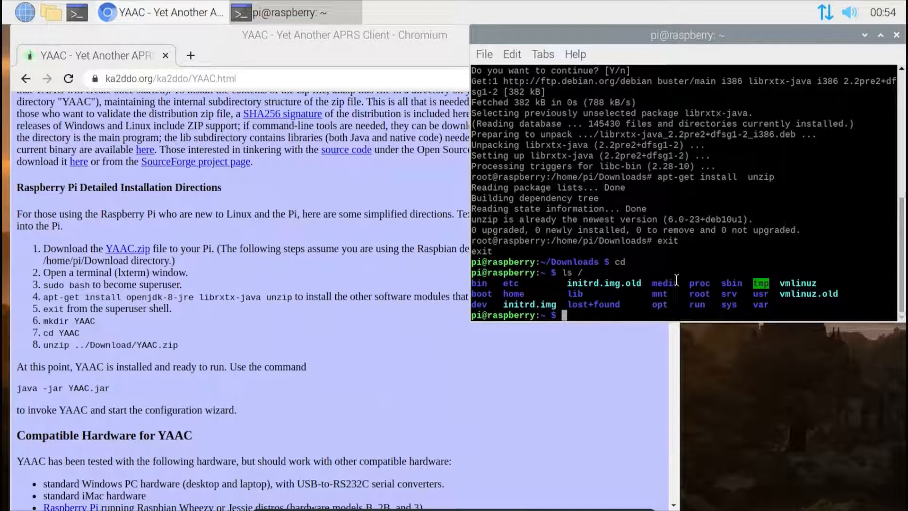
Step: Create a directory named YAAC in the home folder, check it with ls, and change into it
type("mkdir YAAC")
key("Return")
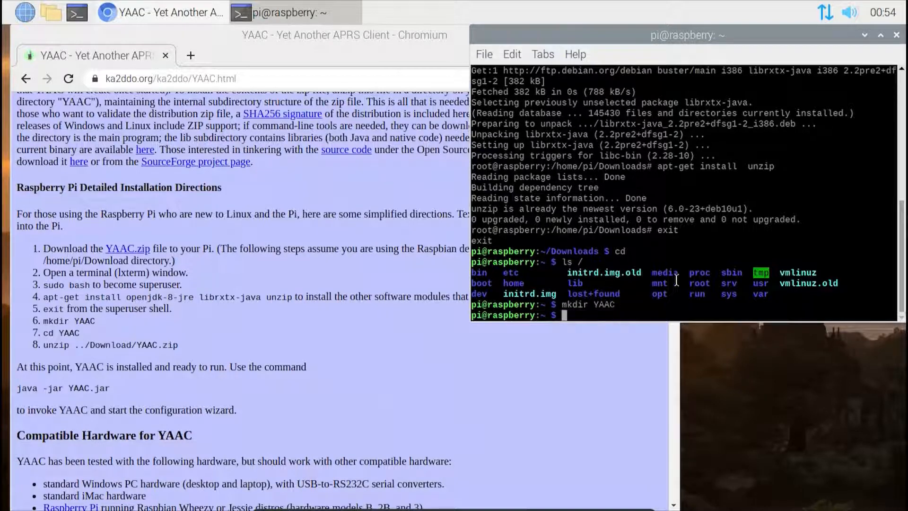
type("ls")
key("Return")
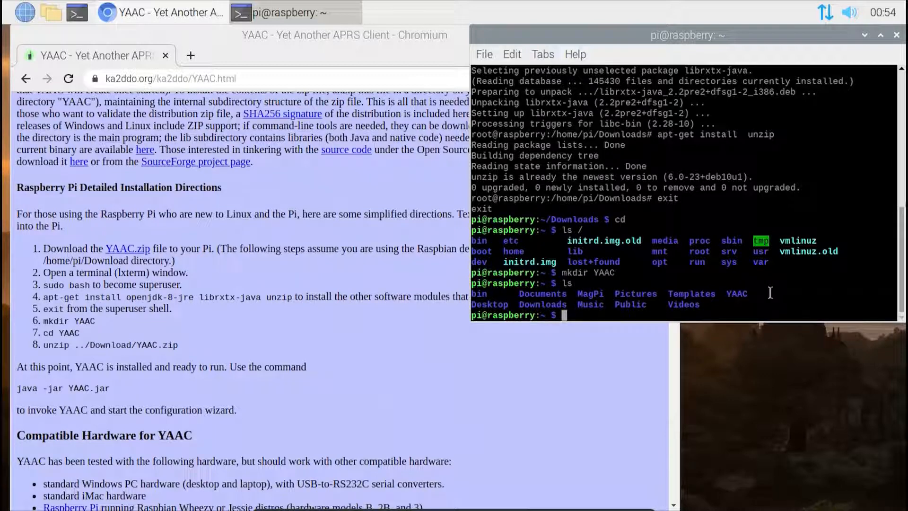
type("cd YAAC")
key("Return")
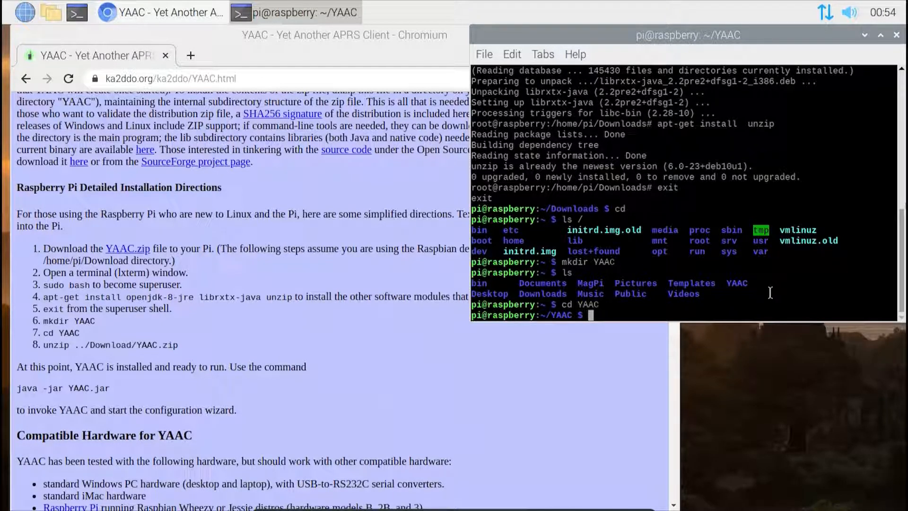
Step: Extract ~/Downloads/YAAC.zip into the YAAC directory with unzip and list the extracted files
type("unzip ")
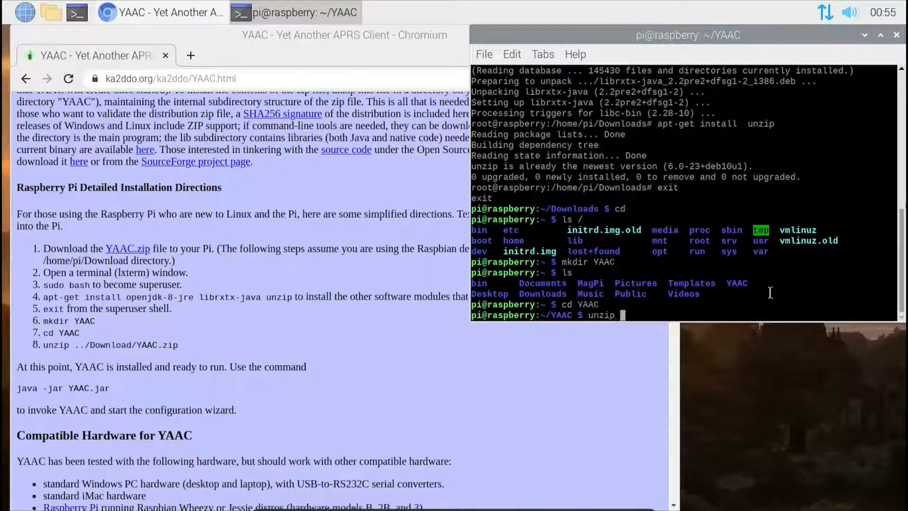
type("-")
type("/Downloads/")
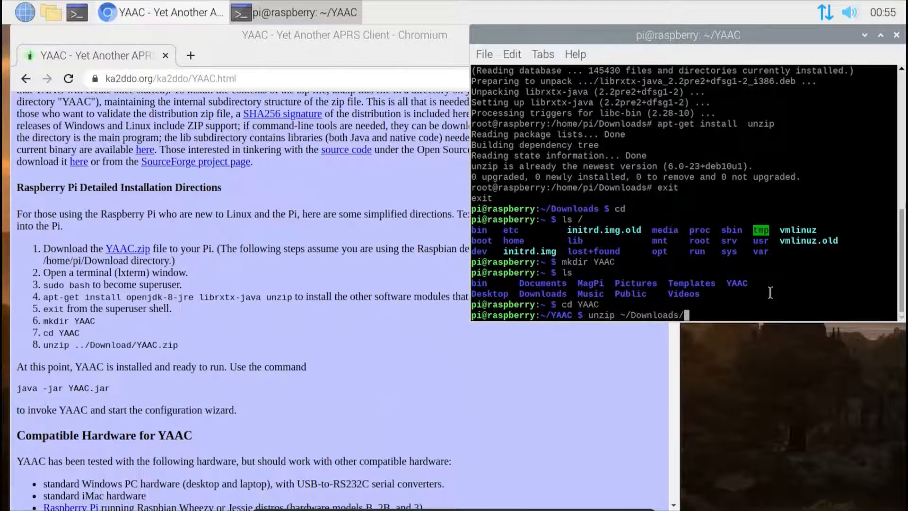
type("YAAC.zip")
key("Return")
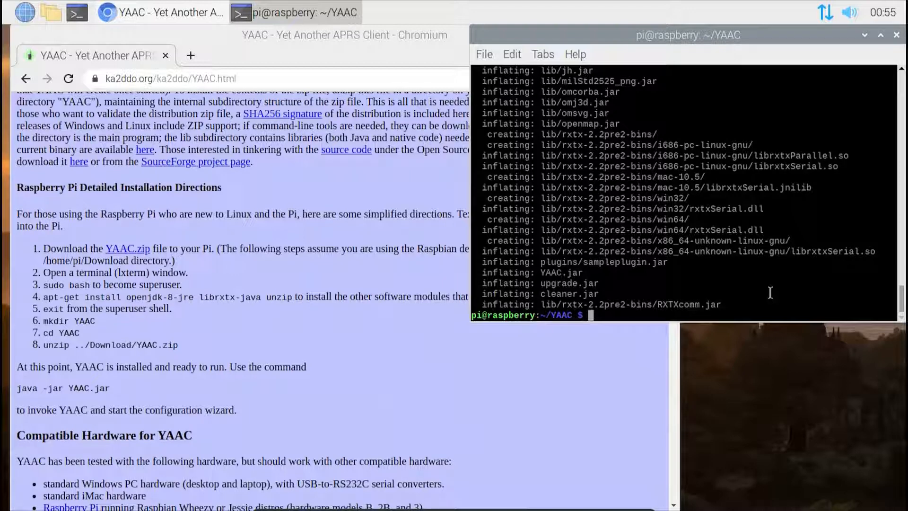
type("ls")
key("Return")
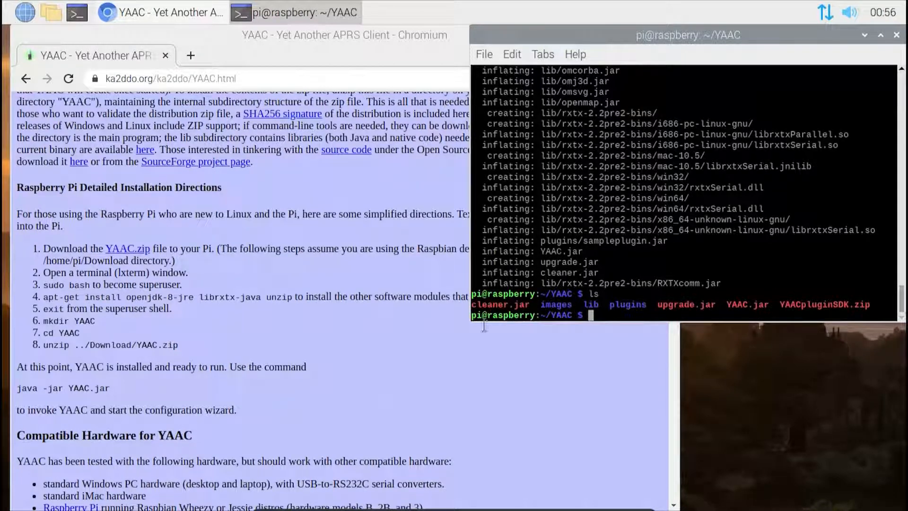
Step: Launch YAAC from its directory in the terminal with java -jar YAAC.jar
triple_click(84, 388)
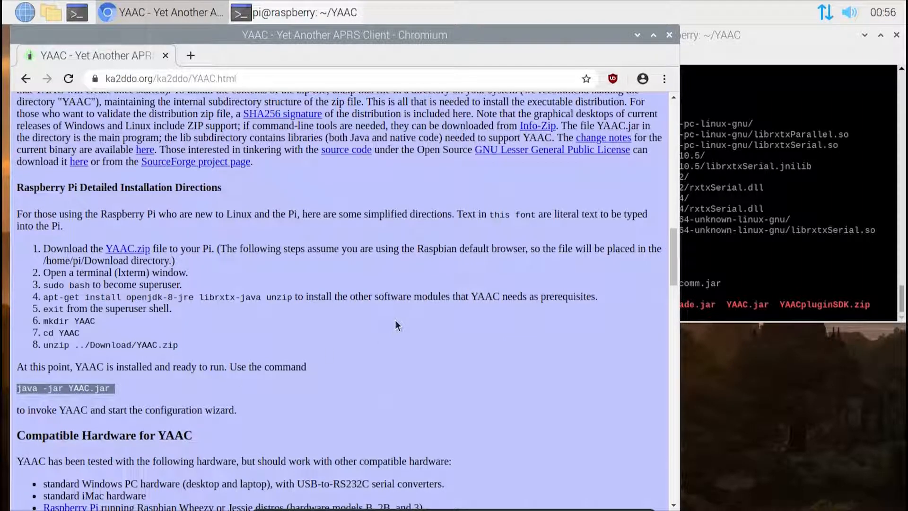
left_click(756, 256)
type("java -")
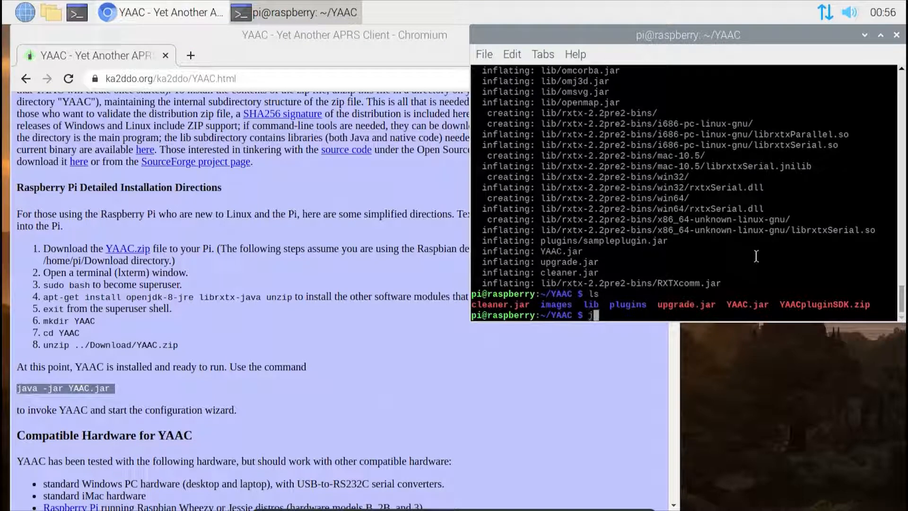
type("jar YAAC.jar")
key("Return")
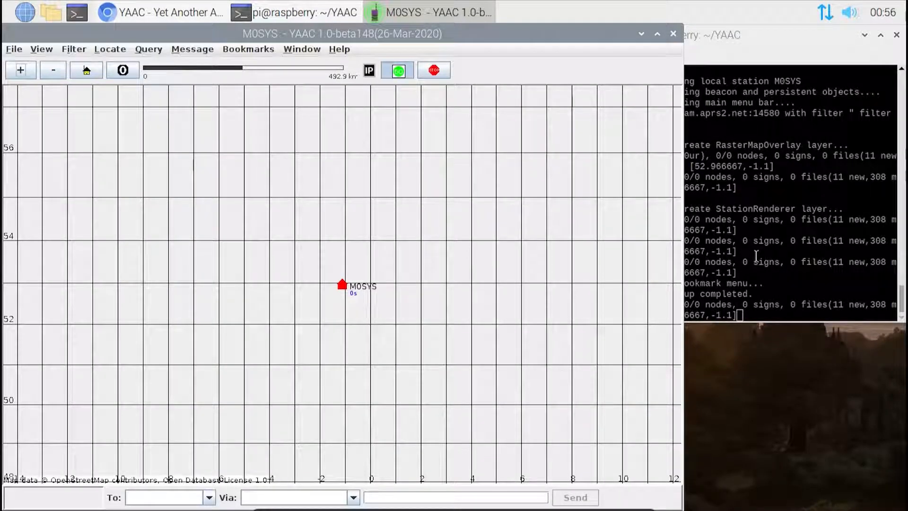
Step: Maximize the YAAC window and zoom the map in three levels around the home station
left_click(657, 28)
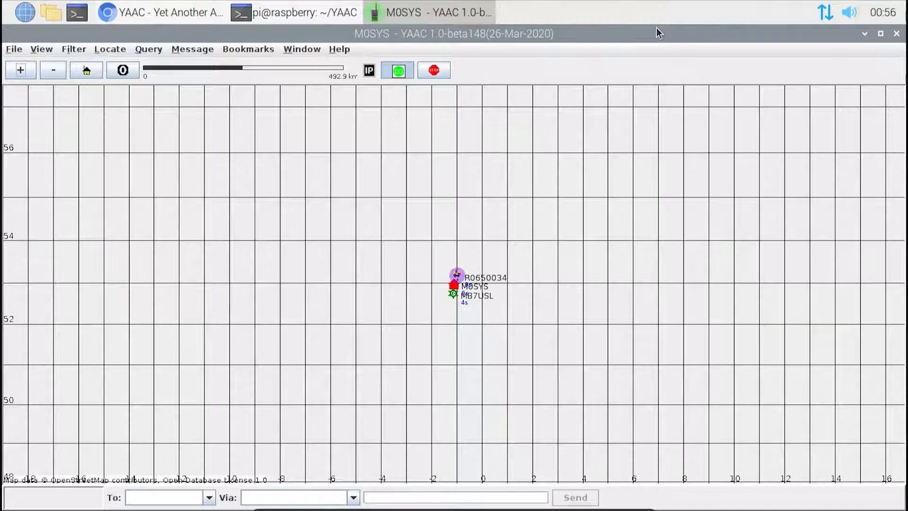
left_click(20, 68)
left_click(21, 69)
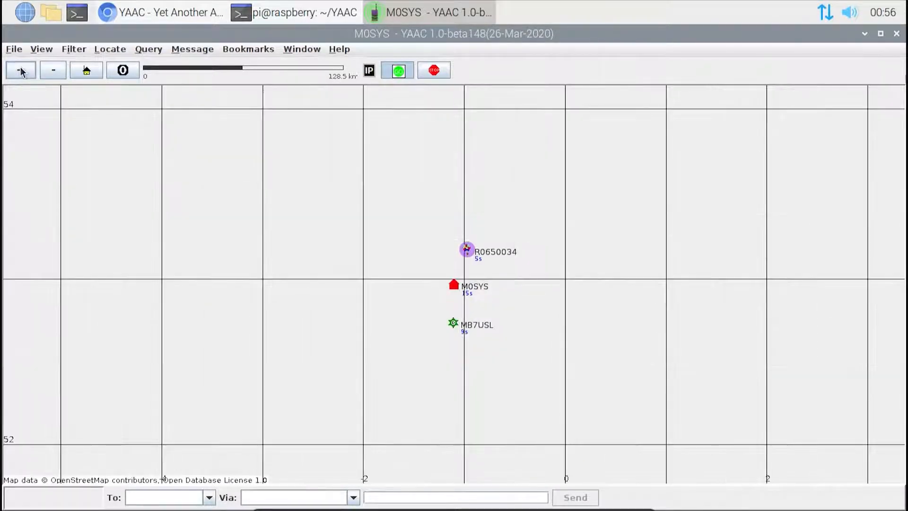
left_click(21, 69)
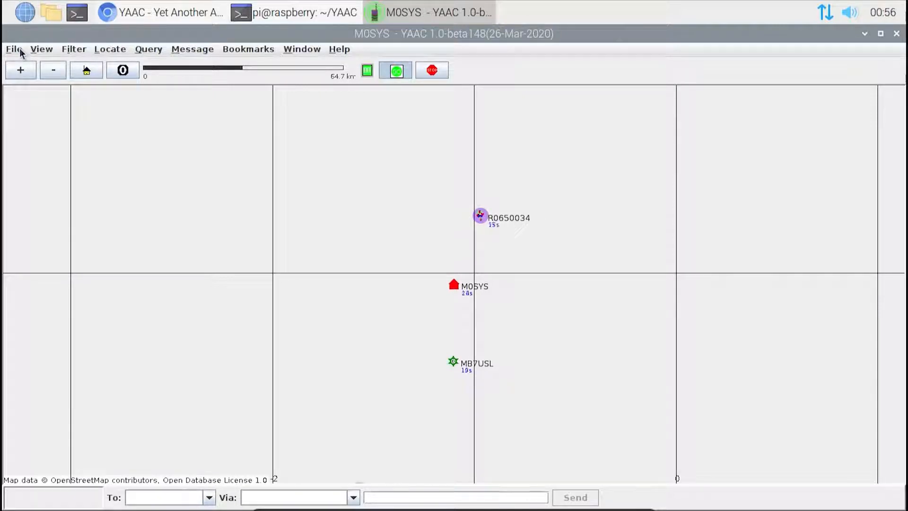
Step: Try to load pre-imported OpenStreetMap tiles from the server with the option to refresh all existing map tiles enabled
left_click(21, 53)
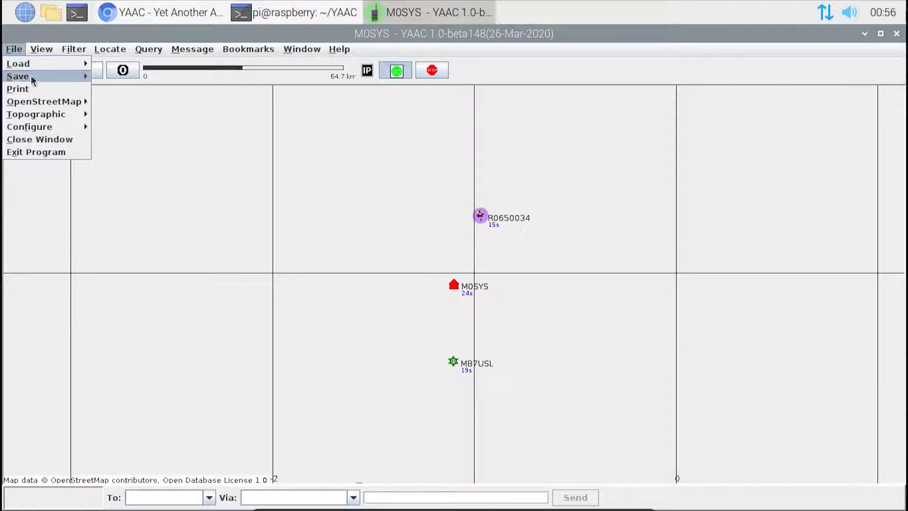
mouse_move(46, 101)
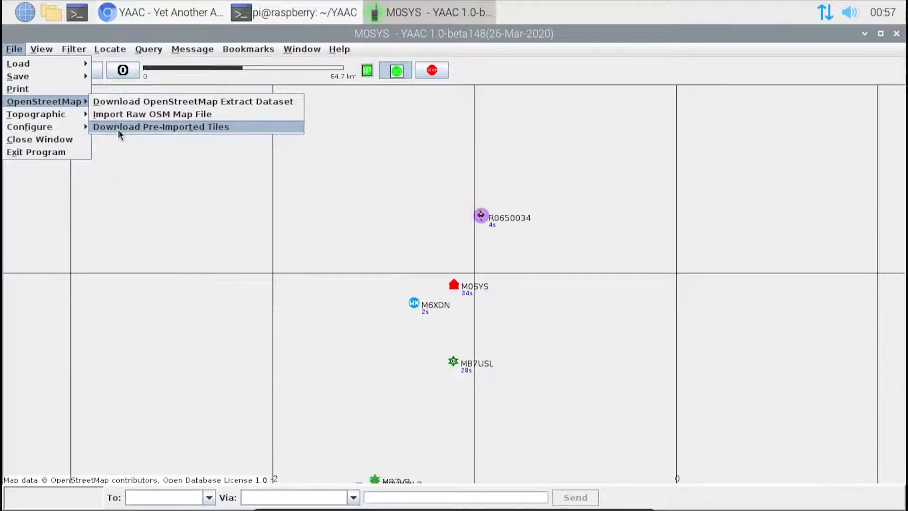
left_click(119, 134)
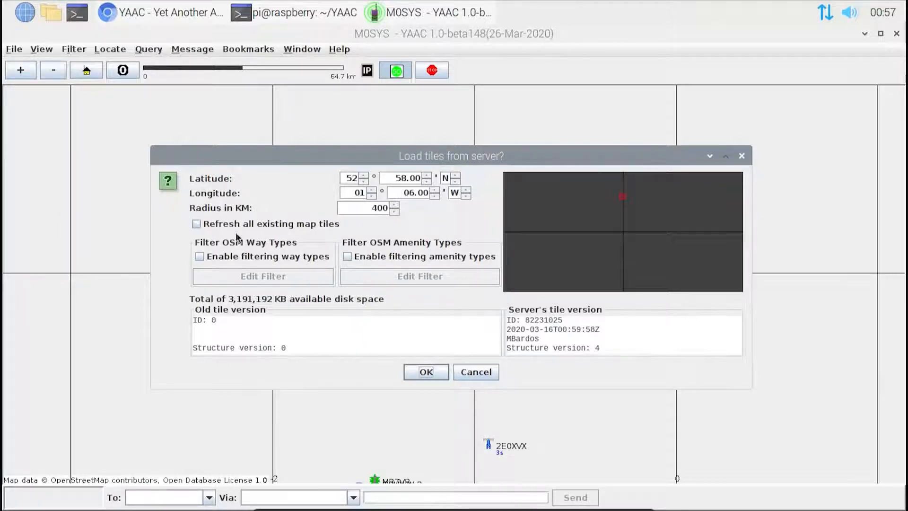
left_click(196, 225)
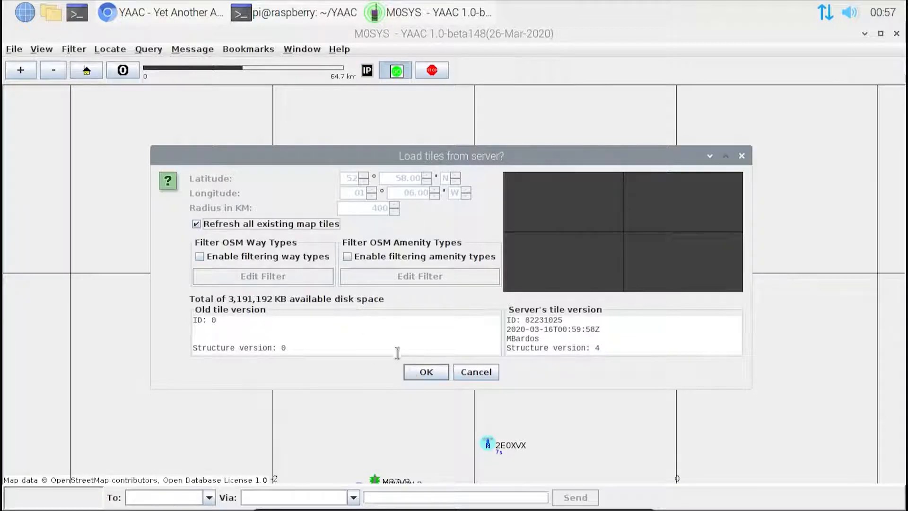
left_click(423, 377)
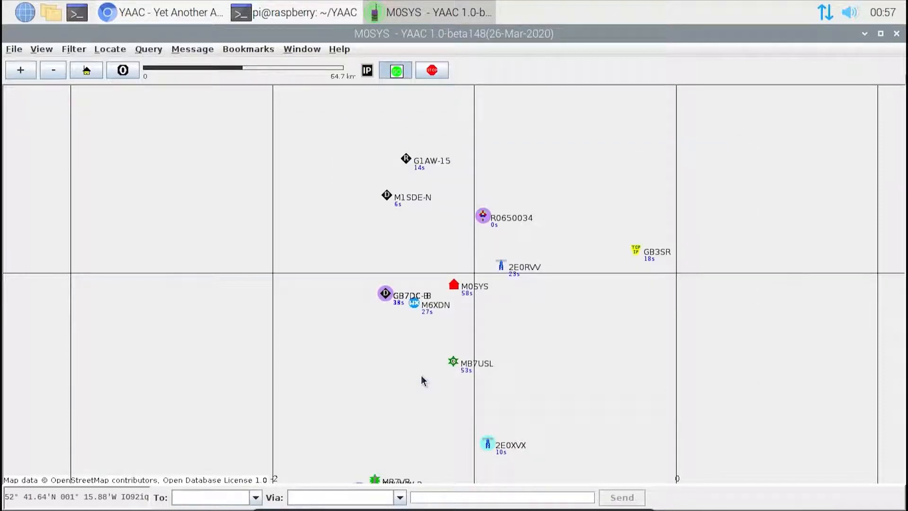
Step: Download pre-imported OpenStreetMap tiles with the radius set to 30 km, and move the progress window over the map
left_click(18, 51)
mouse_move(47, 101)
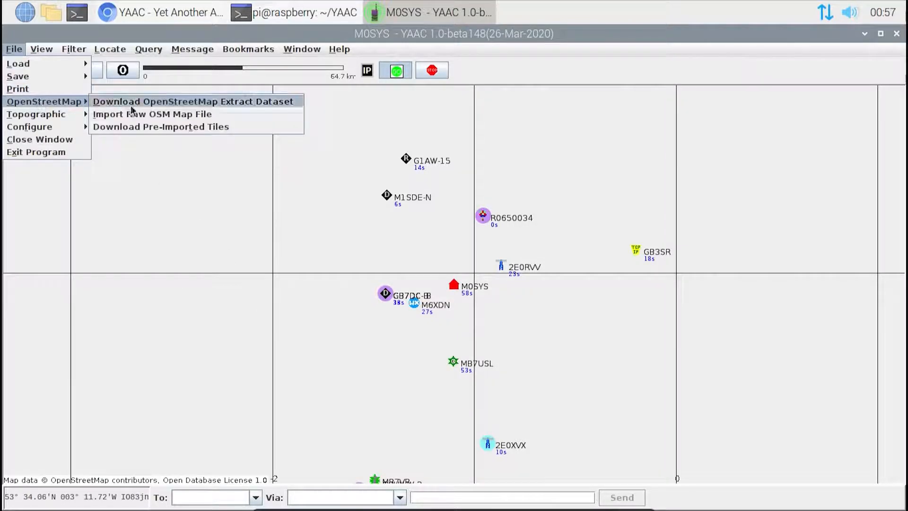
left_click(127, 126)
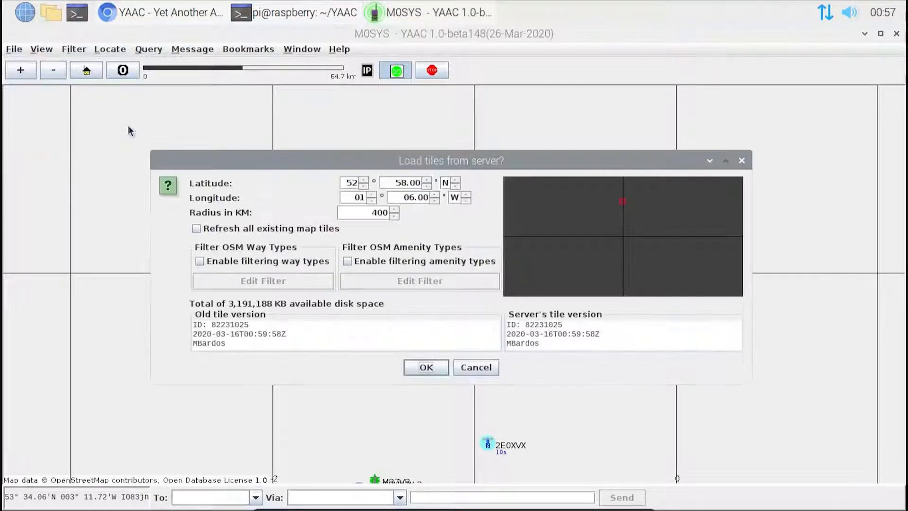
double_click(374, 212)
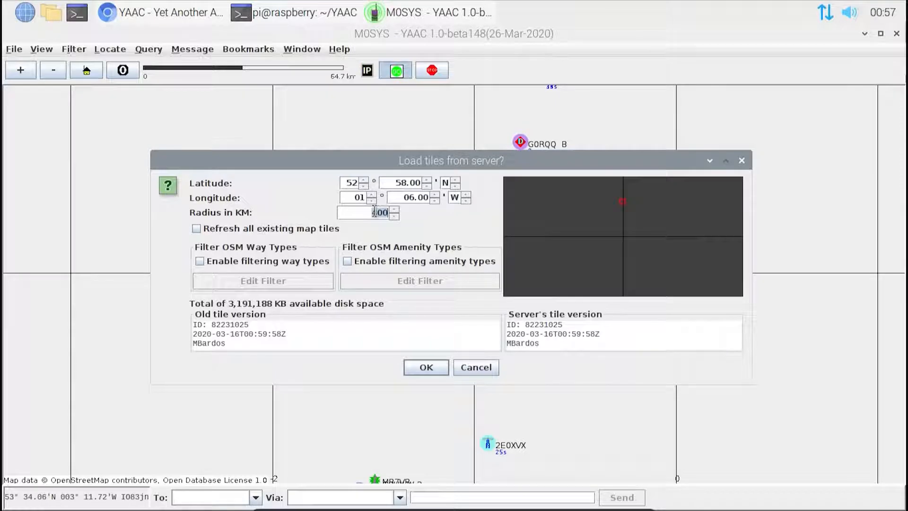
type("30")
left_click(427, 368)
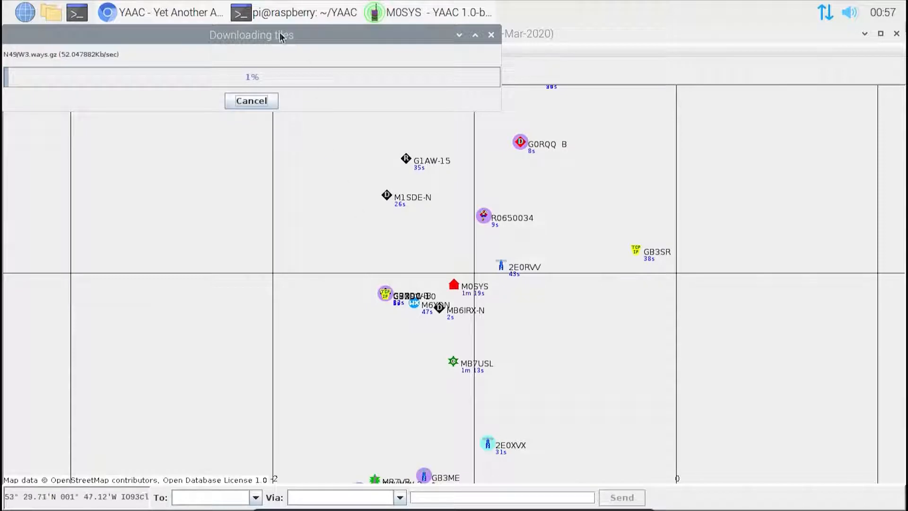
left_click_drag(281, 37, 387, 174)
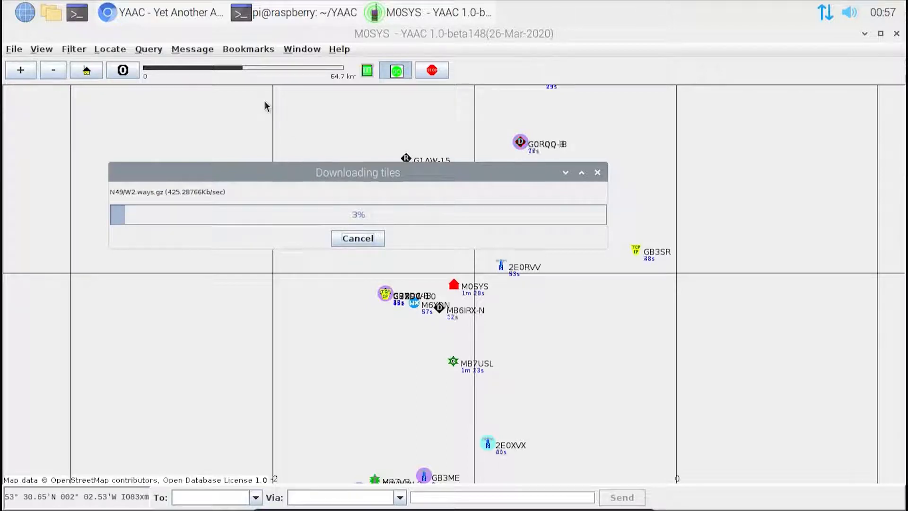
Step: Start the YAAC configuration wizard and accept the existing station callsign with the primary station SSID -0
left_click(12, 48)
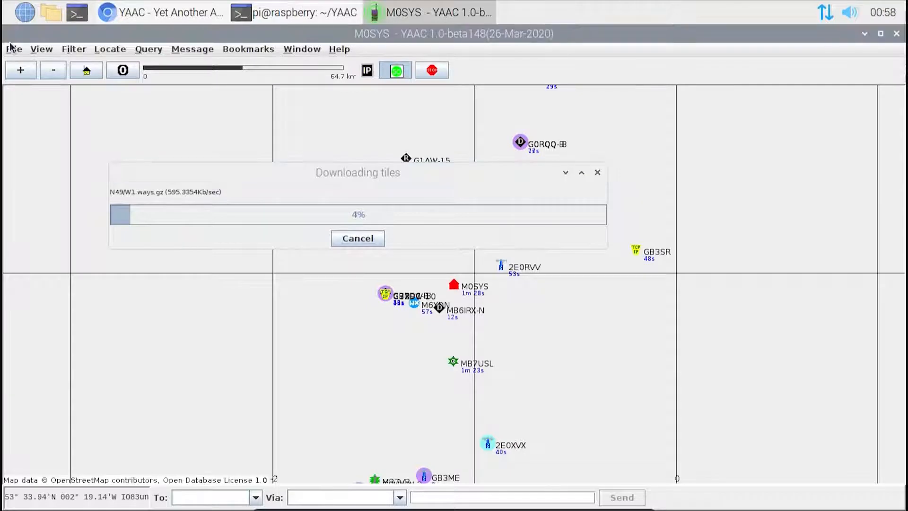
left_click(13, 49)
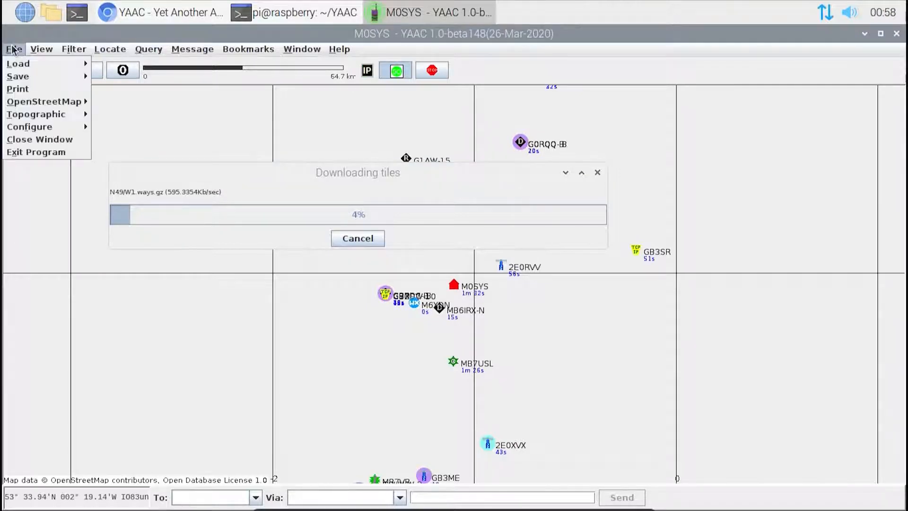
mouse_move(40, 102)
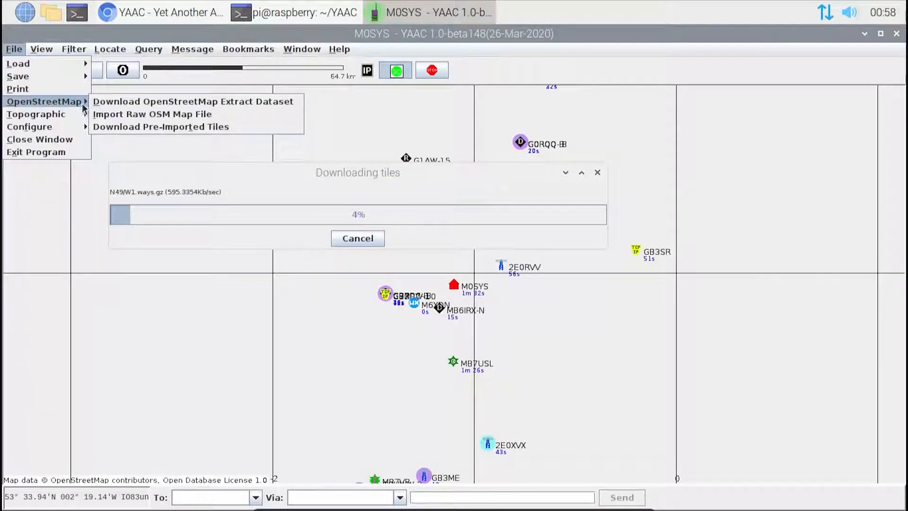
mouse_move(64, 118)
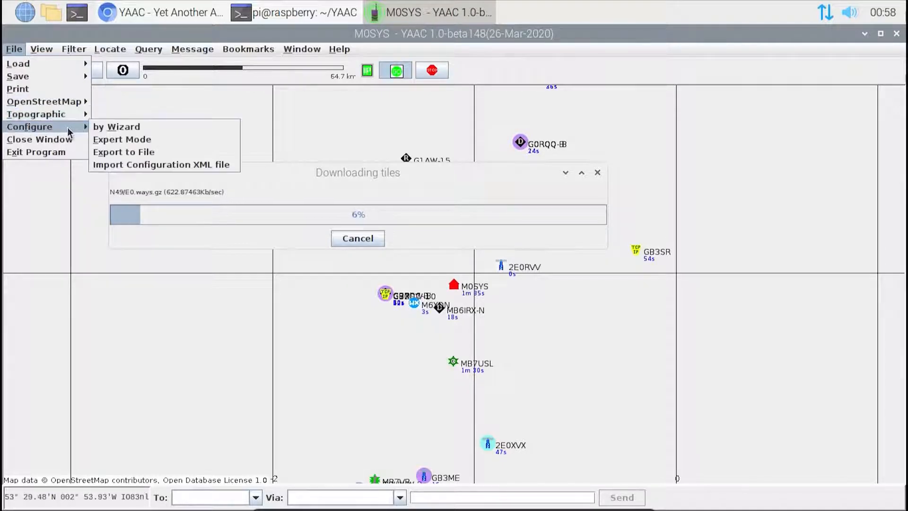
left_click(118, 127)
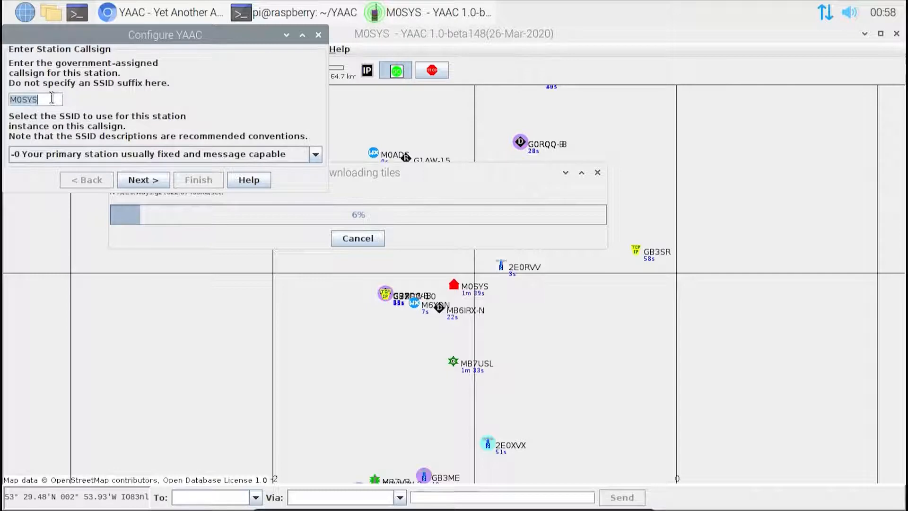
left_click(138, 180)
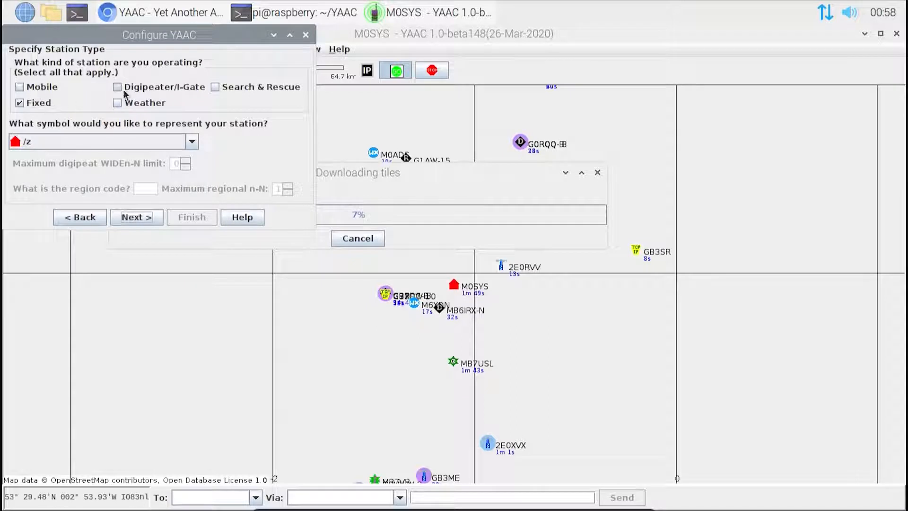
Step: Set the station's symbol to House QTH (VHF) and continue to the station location page of the wizard
left_click(192, 142)
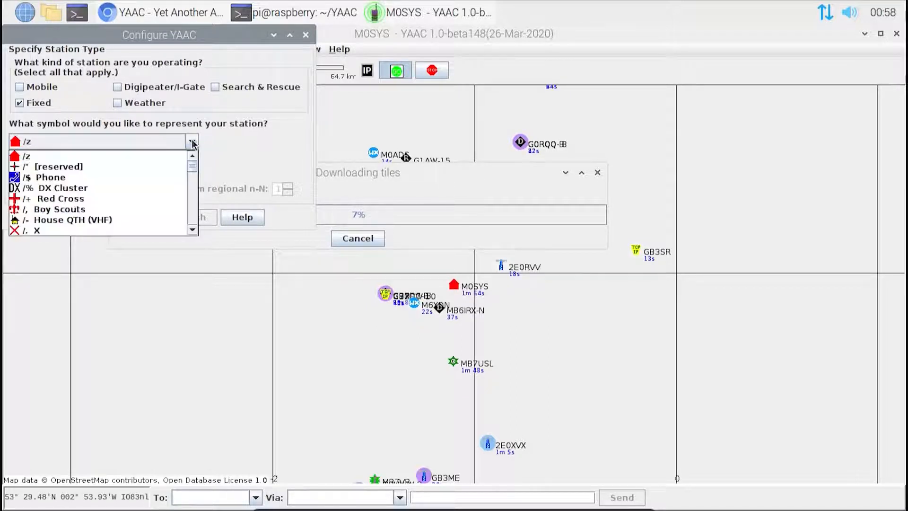
left_click(143, 221)
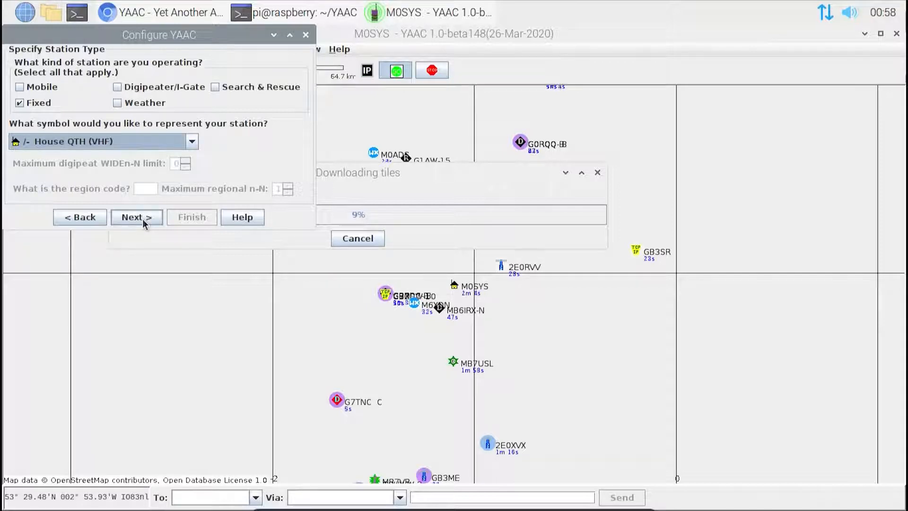
left_click(143, 220)
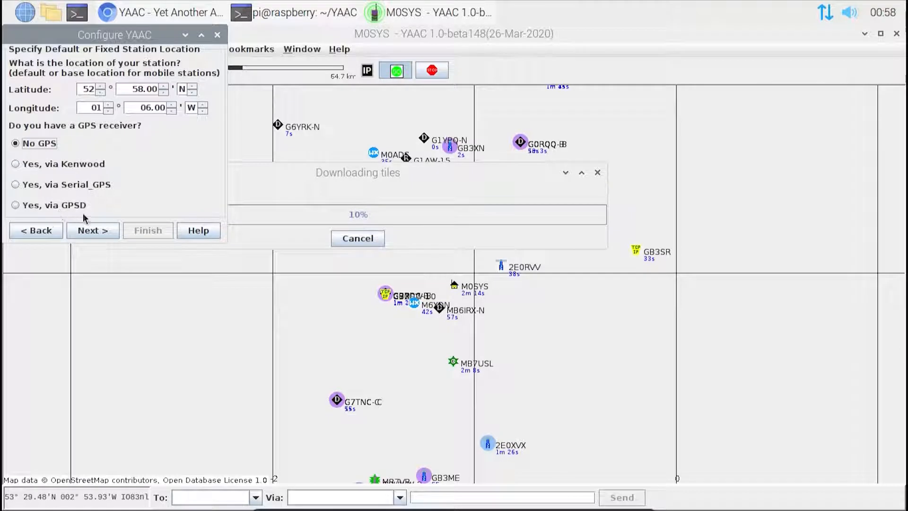
Step: Accept the station location with no GPS receiver and open the existing APRS-IS port Port1 for modification
left_click(87, 234)
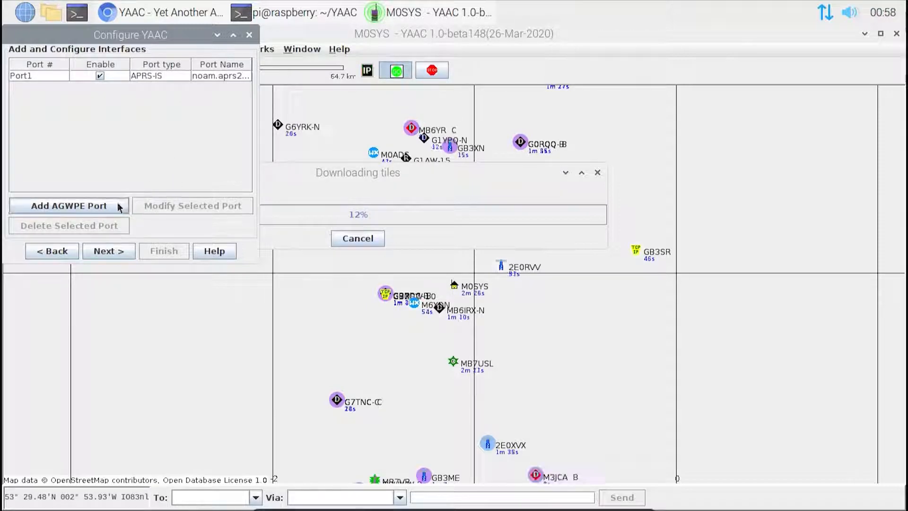
left_click(144, 76)
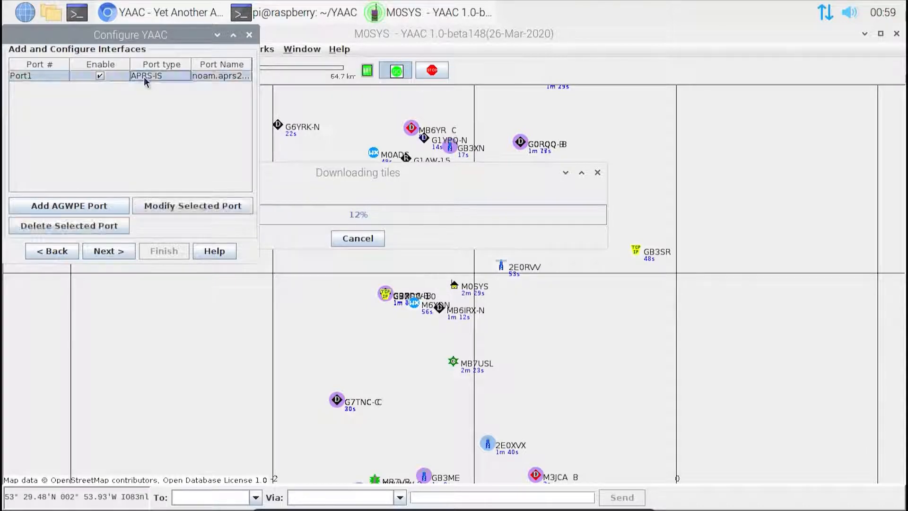
left_click(175, 204)
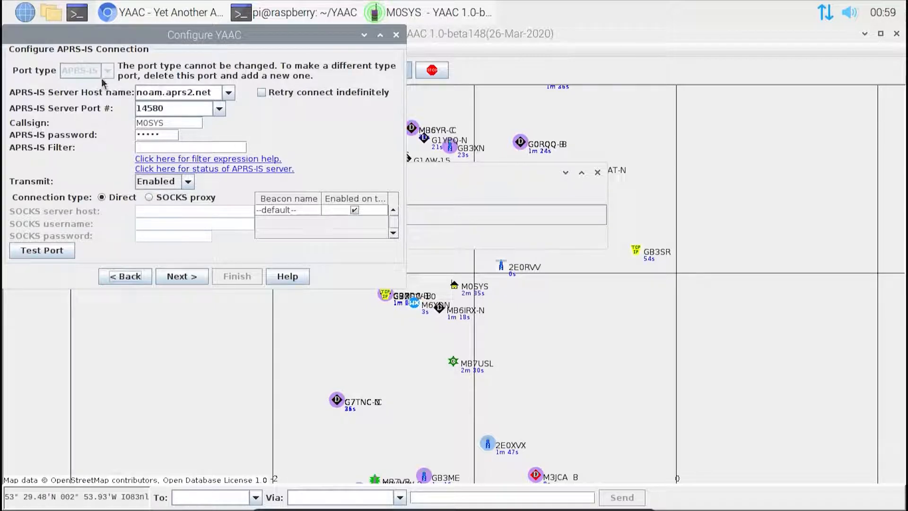
Step: Set the APRS-IS server host name to euro.aprs2.net and keep Transmit set to Enabled
left_click(229, 92)
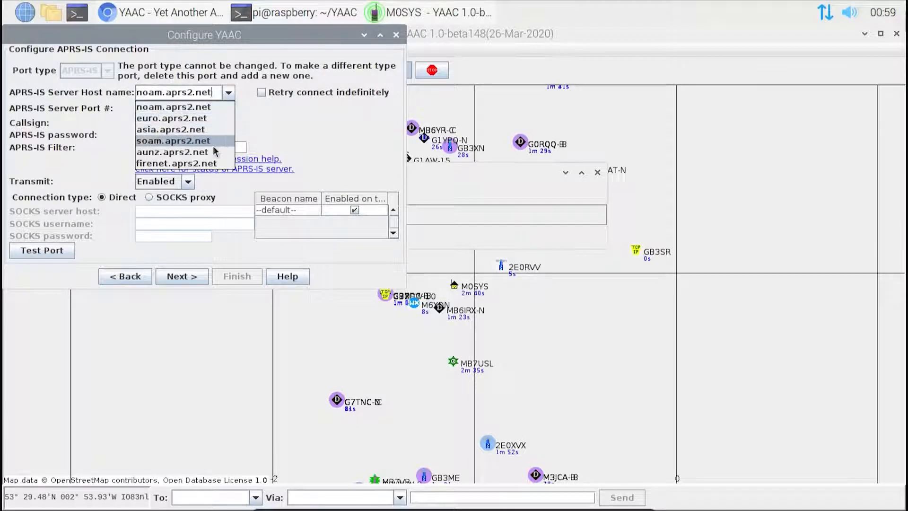
left_click(198, 120)
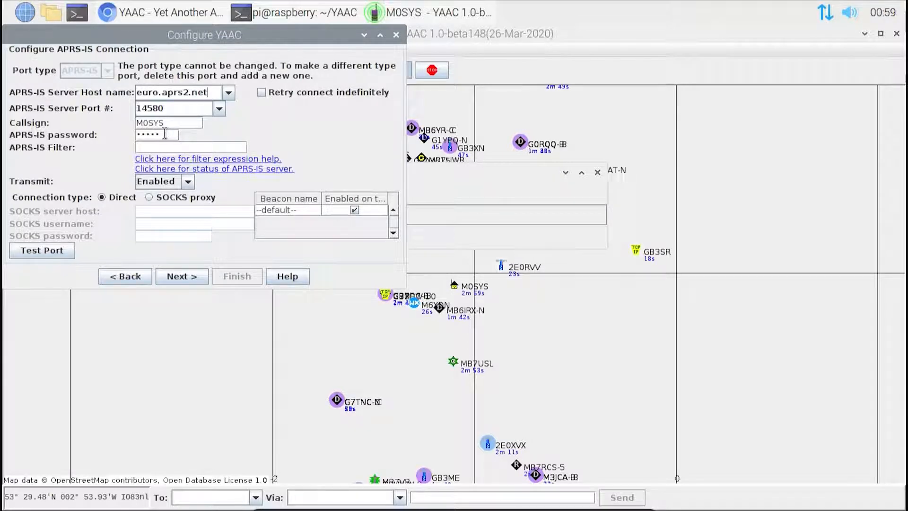
double_click(152, 138)
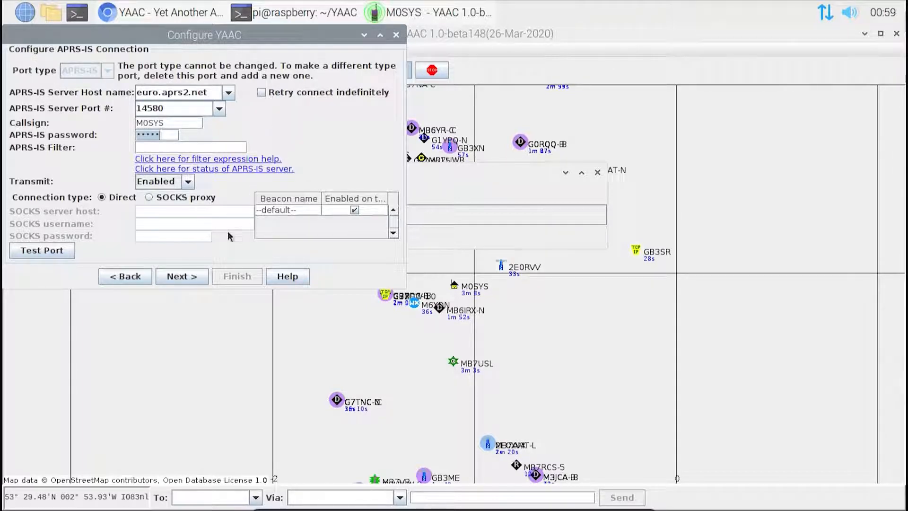
left_click(188, 183)
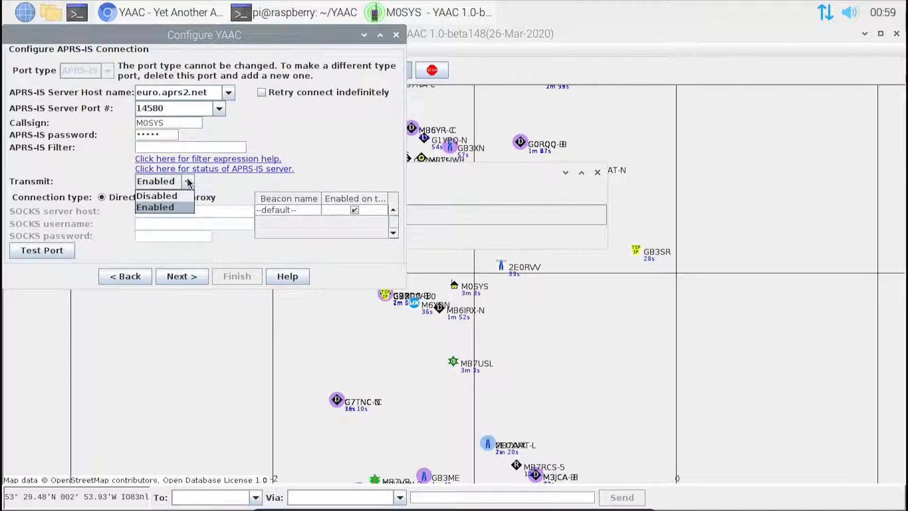
left_click(188, 183)
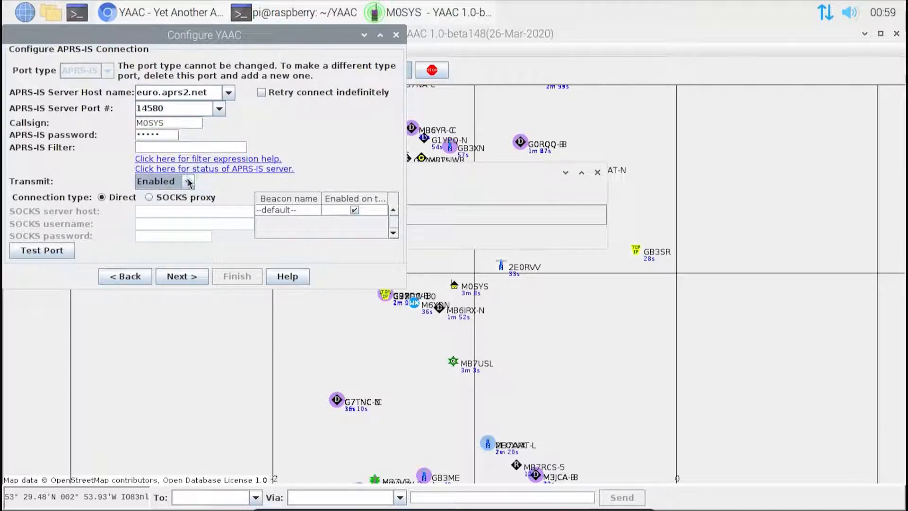
Step: Accept the APRS-IS connection settings and finish the configuration wizard with the station beacon enabled and its free text kept
left_click(171, 274)
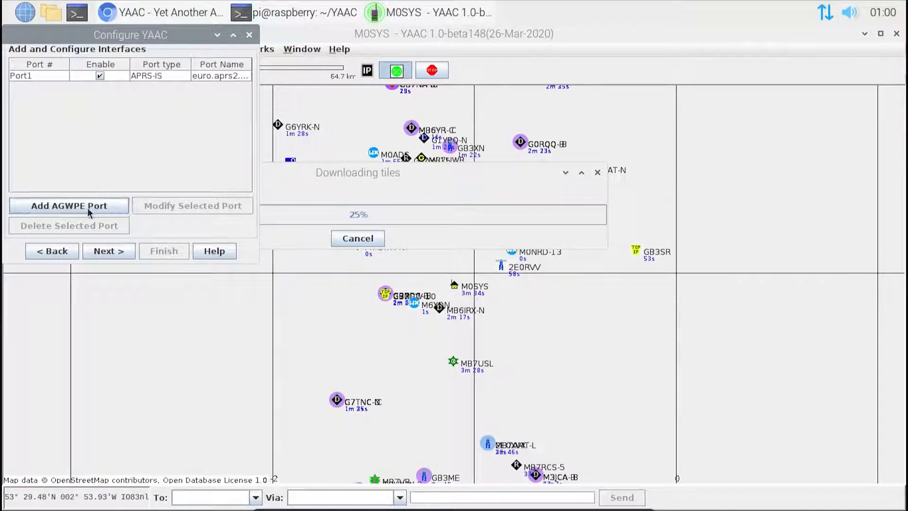
left_click(105, 252)
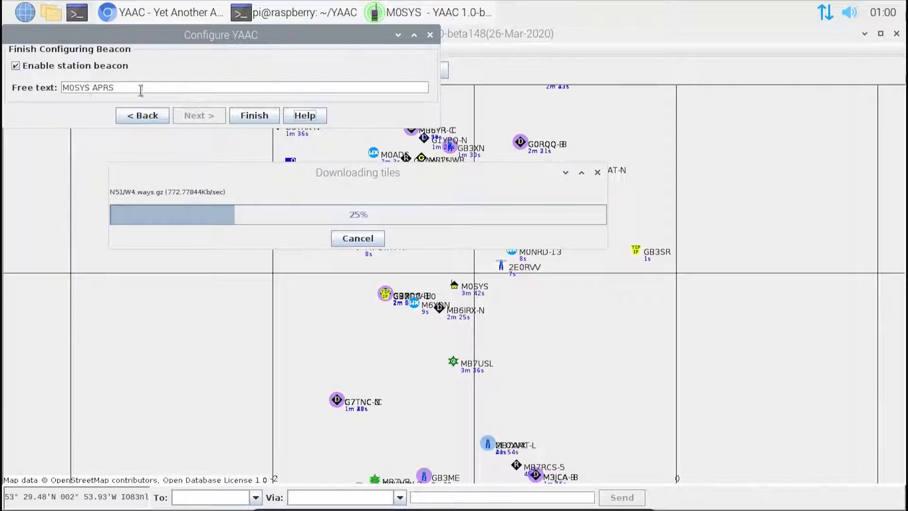
left_click(244, 117)
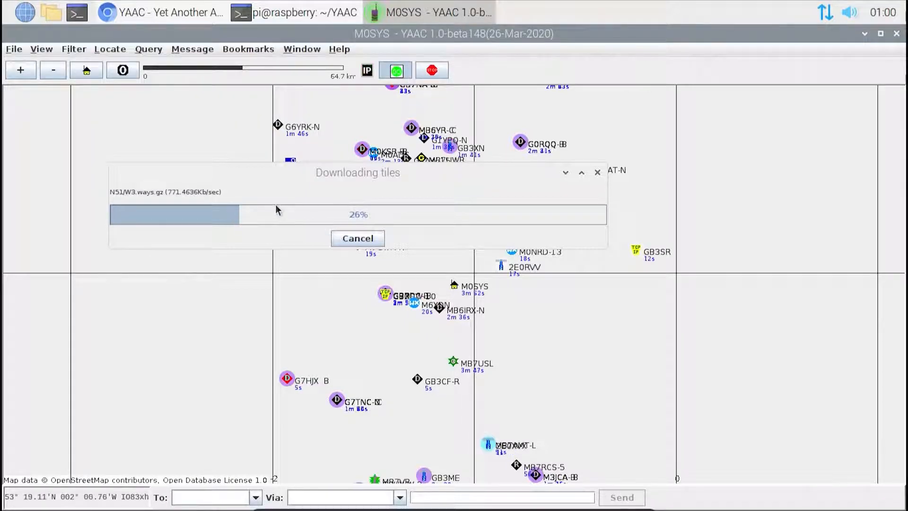
Step: Turn on the Show Track Stripes and Show Speed map layers
left_click(50, 49)
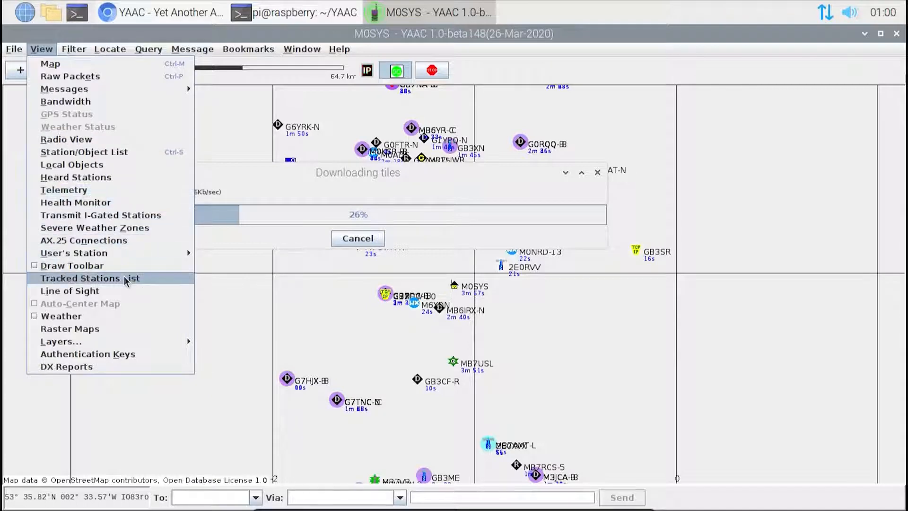
mouse_move(90, 342)
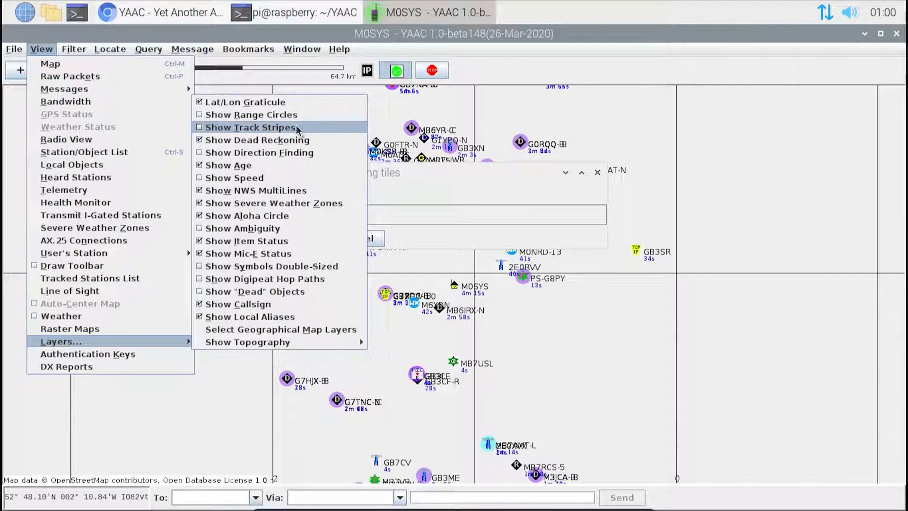
left_click(296, 127)
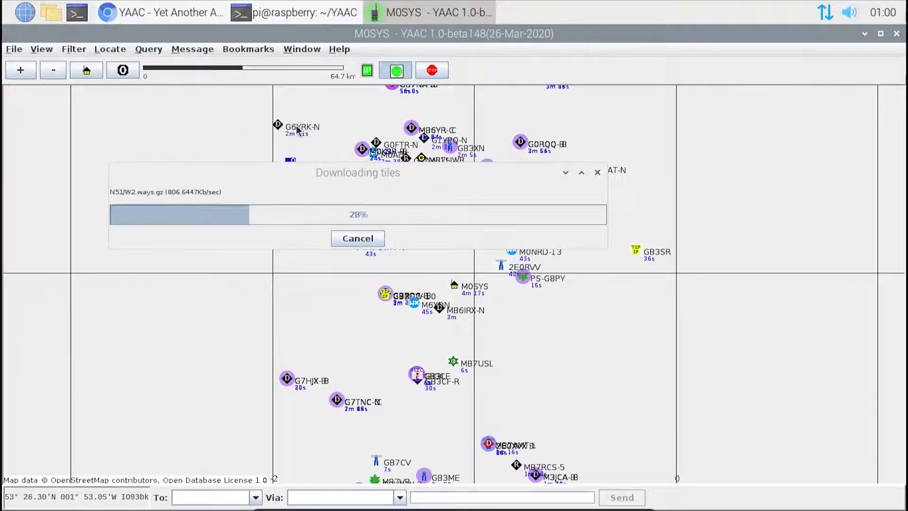
left_click(42, 49)
mouse_move(134, 342)
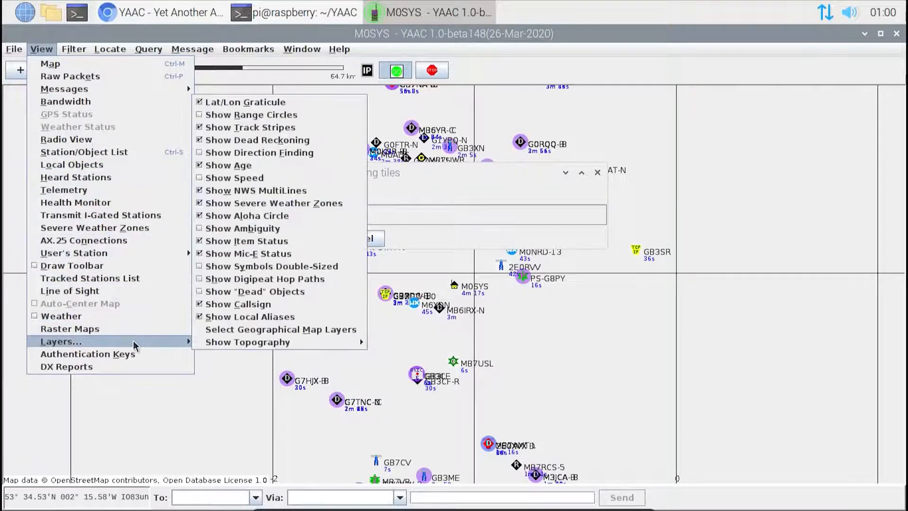
left_click(241, 182)
Step: Look over the map layer options and the range limit filter settings without changing them
left_click(42, 50)
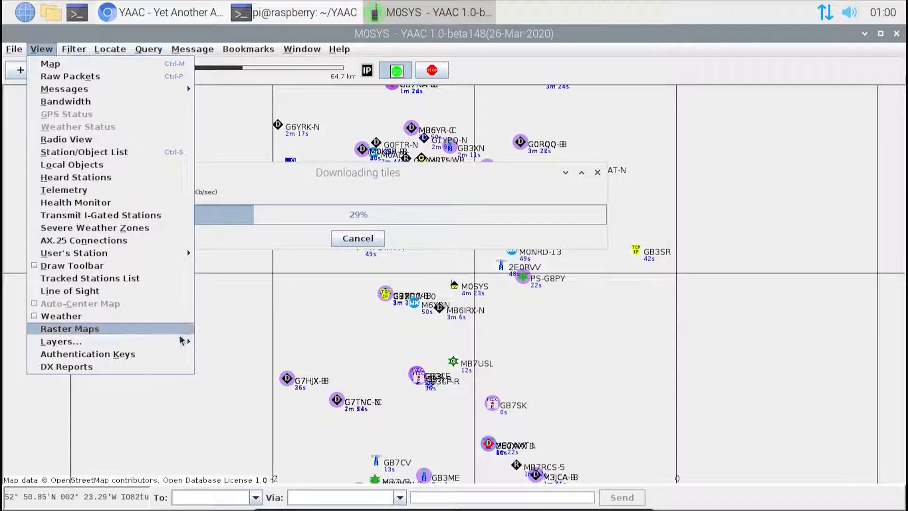
mouse_move(183, 340)
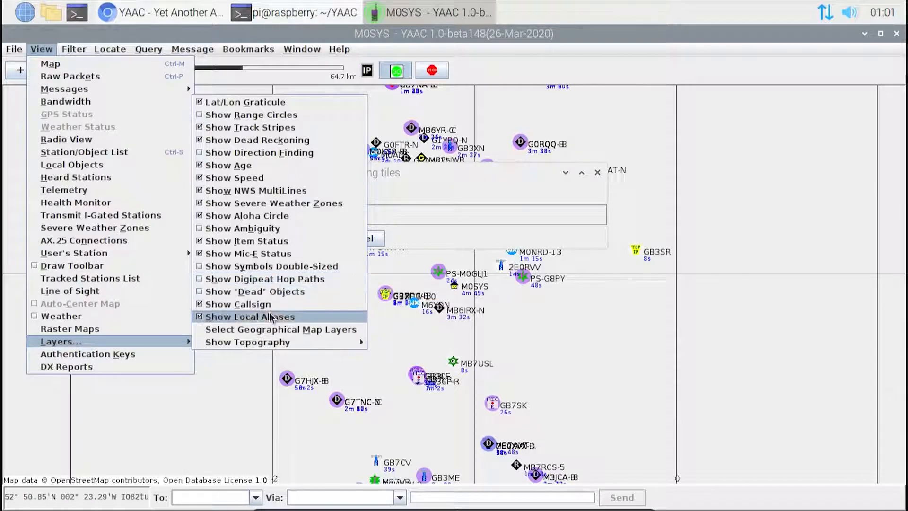
mouse_move(263, 342)
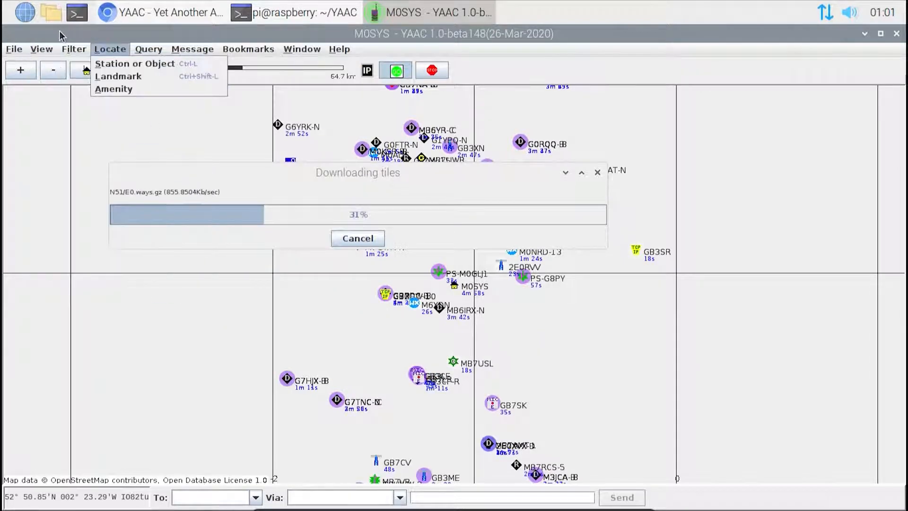
mouse_move(66, 50)
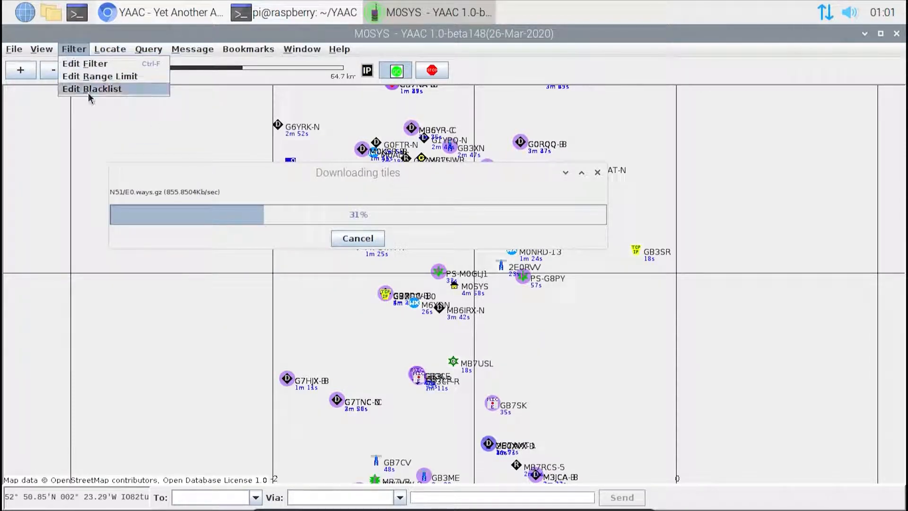
left_click(93, 76)
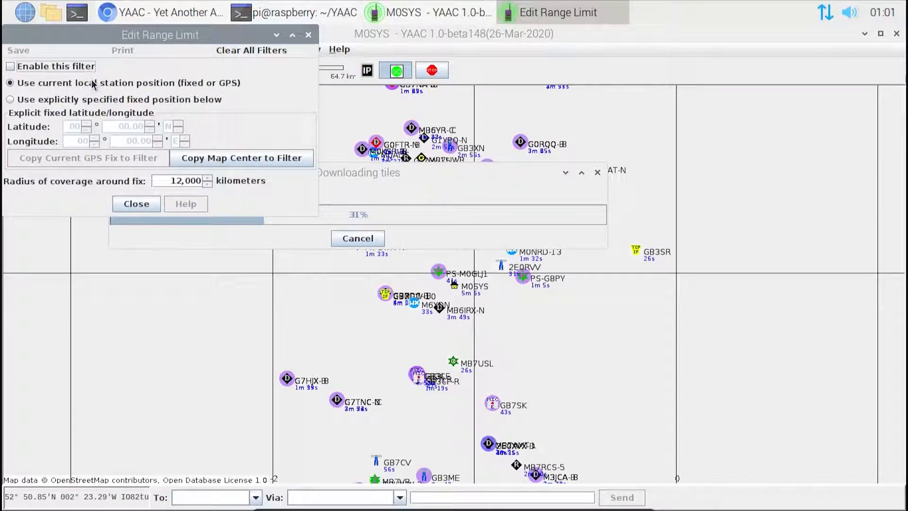
left_click(149, 207)
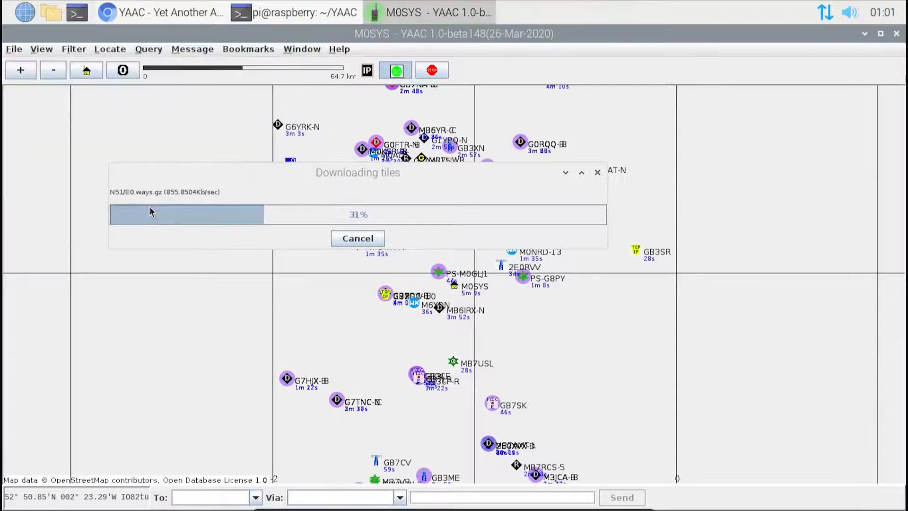
Step: View the dialog for locating a station or object and dismiss it
left_click(105, 49)
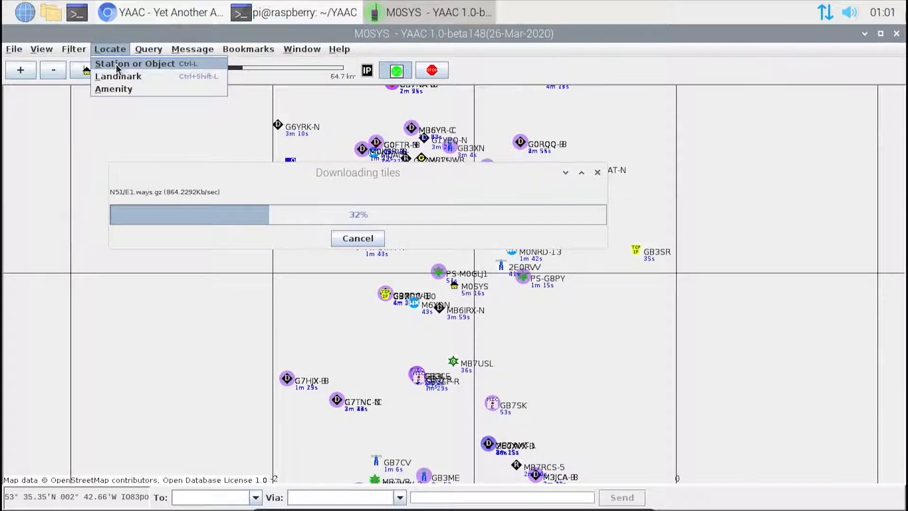
left_click(116, 67)
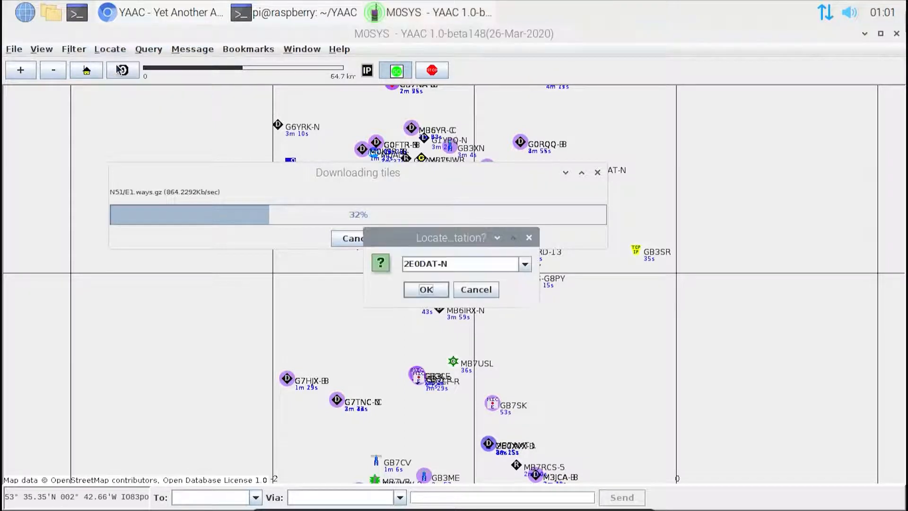
left_click(476, 291)
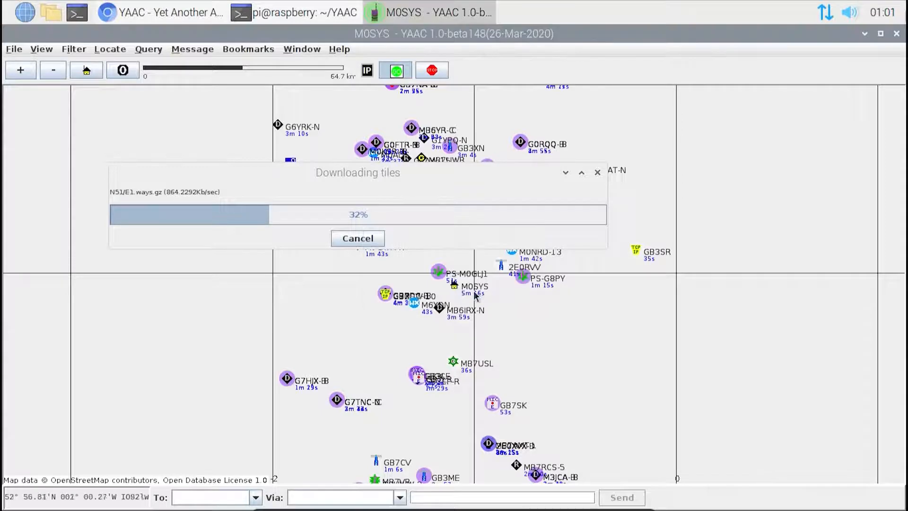
Step: Examine the station query types and the plugins available for installation, widening the plugin list to read the descriptions
left_click(146, 50)
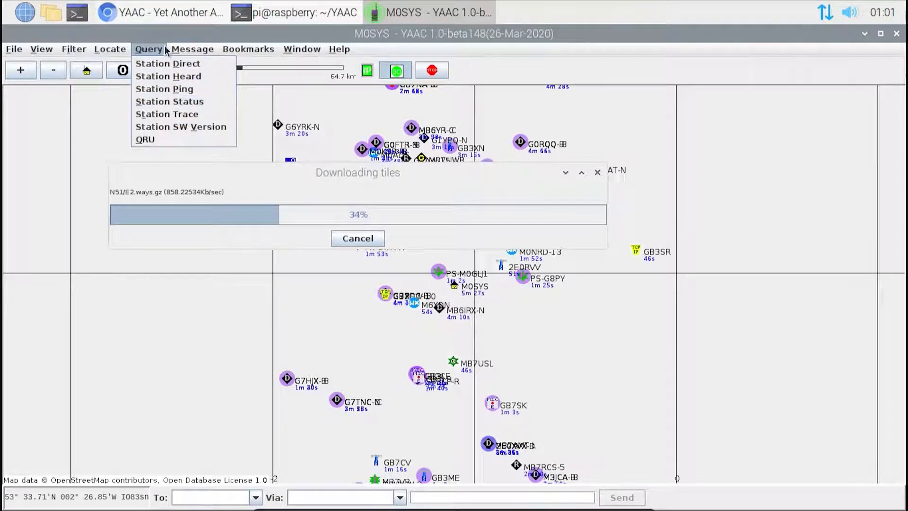
mouse_move(175, 50)
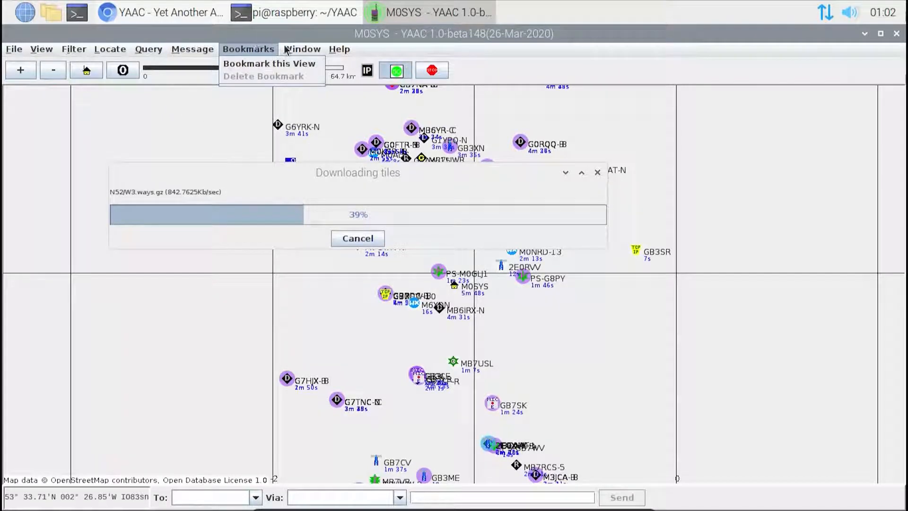
mouse_move(289, 50)
mouse_move(249, 49)
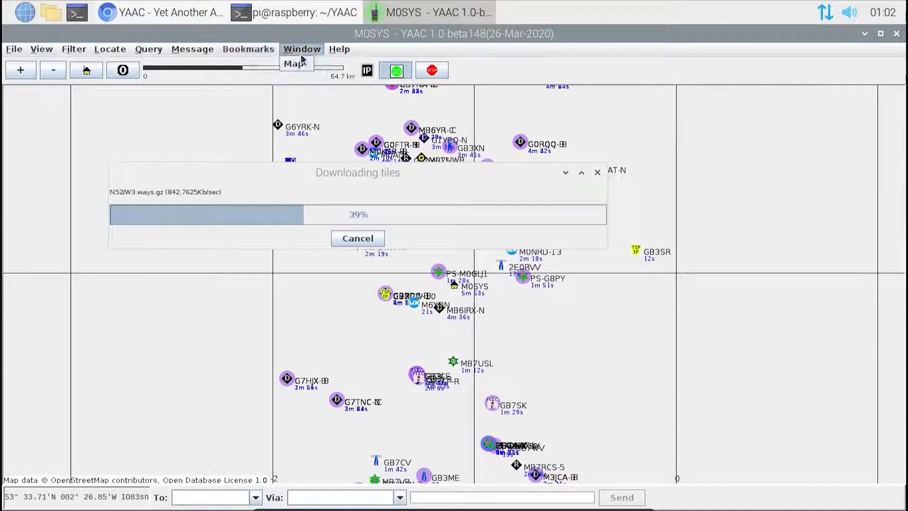
mouse_move(330, 53)
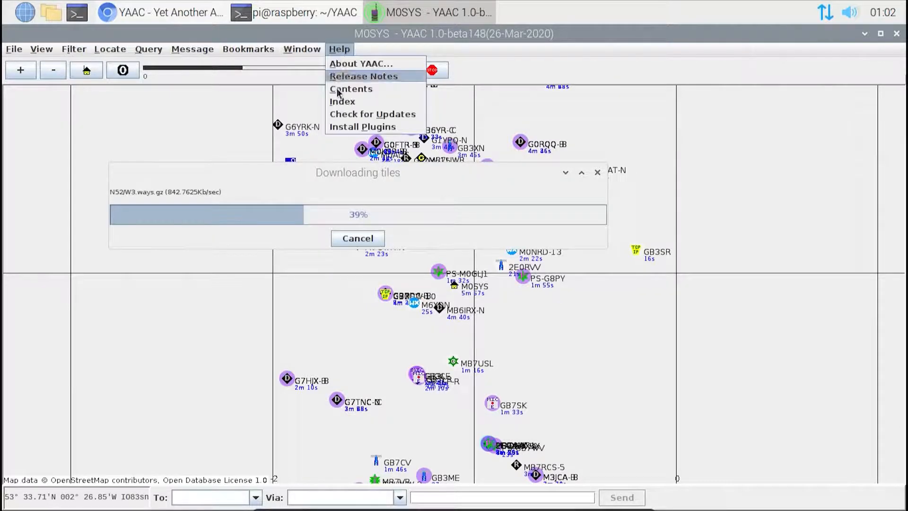
left_click(337, 127)
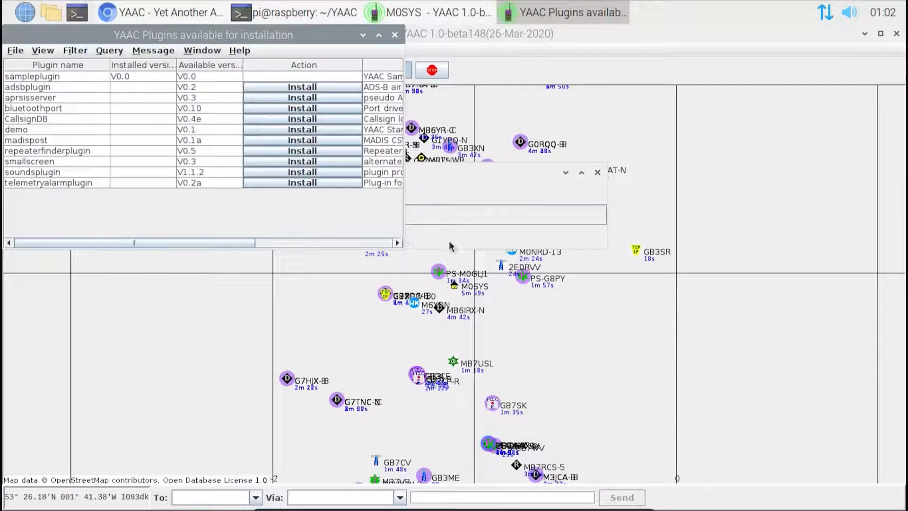
left_click_drag(406, 224, 560, 222)
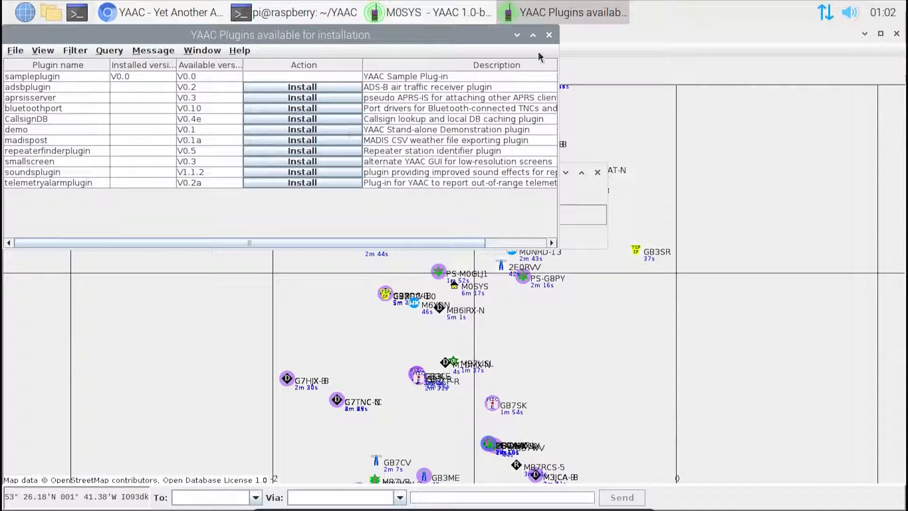
left_click(548, 36)
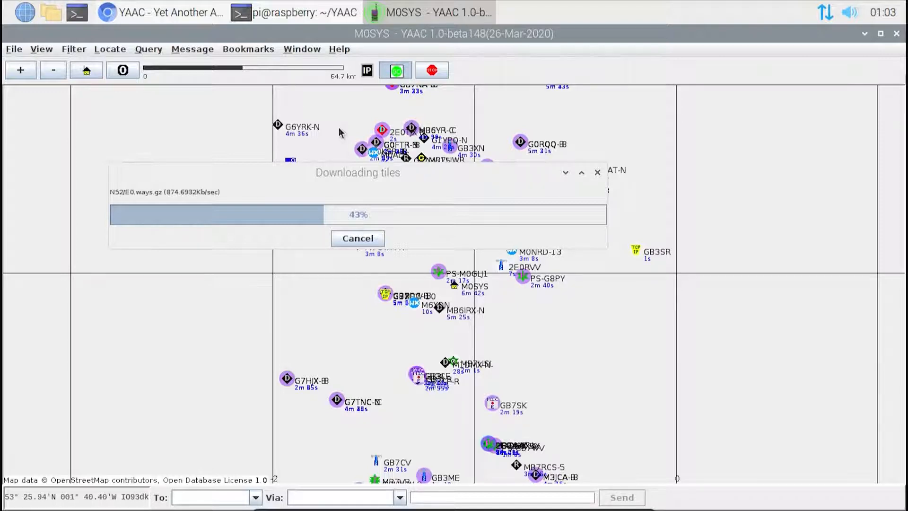
Step: Move the tile download progress window away from the middle of the map
left_click(343, 176)
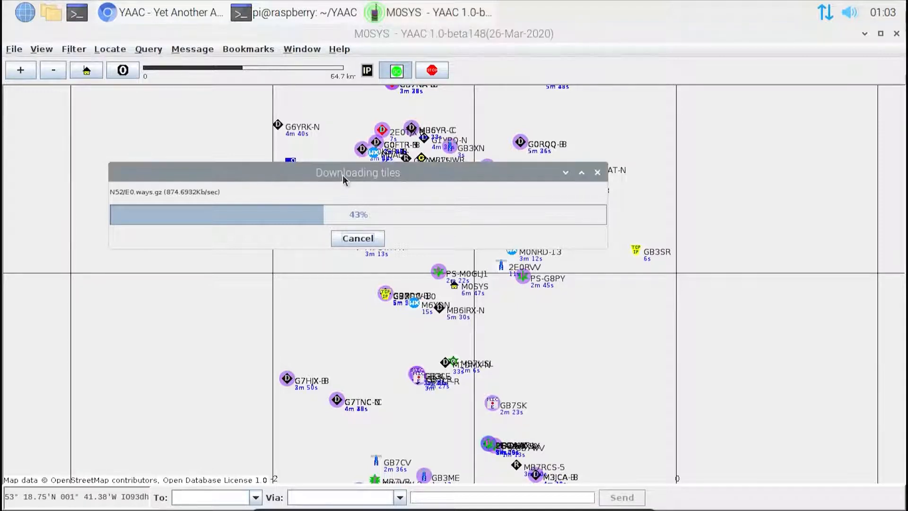
left_click_drag(343, 176, 628, 36)
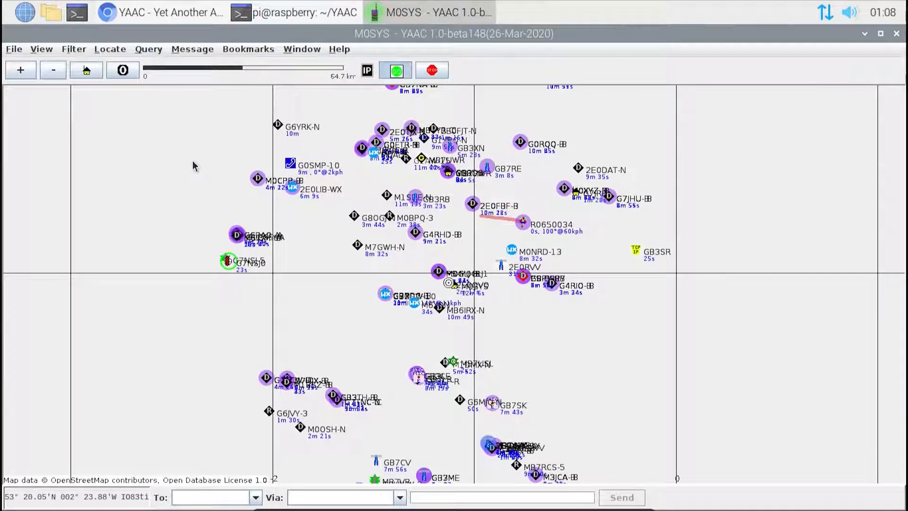
Step: Display the Draw Toolbar beneath the station map
left_click(10, 50)
mouse_move(74, 103)
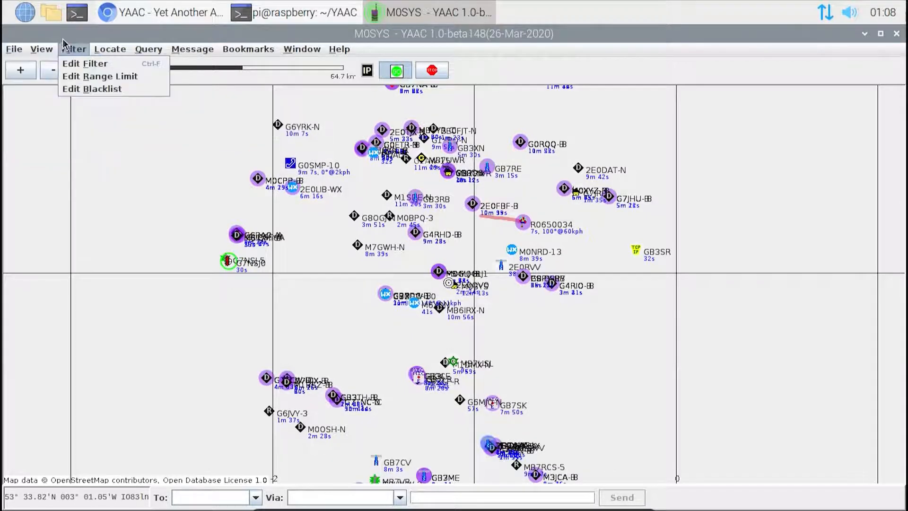
left_click(104, 264)
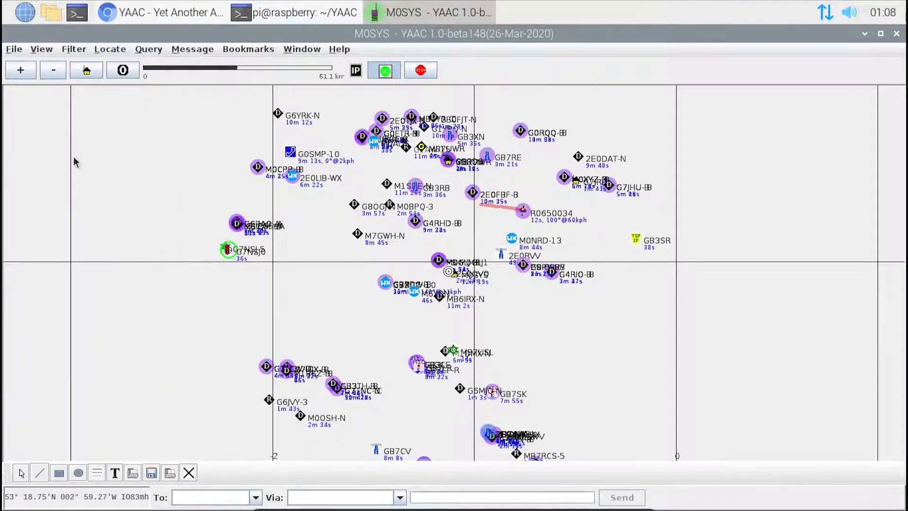
Step: Review the available display options and bring up the station map
left_click(42, 49)
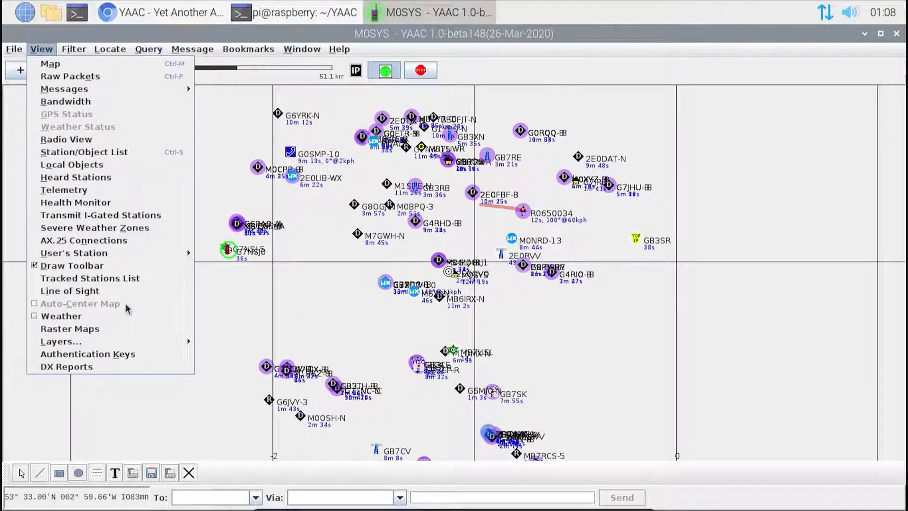
mouse_move(127, 338)
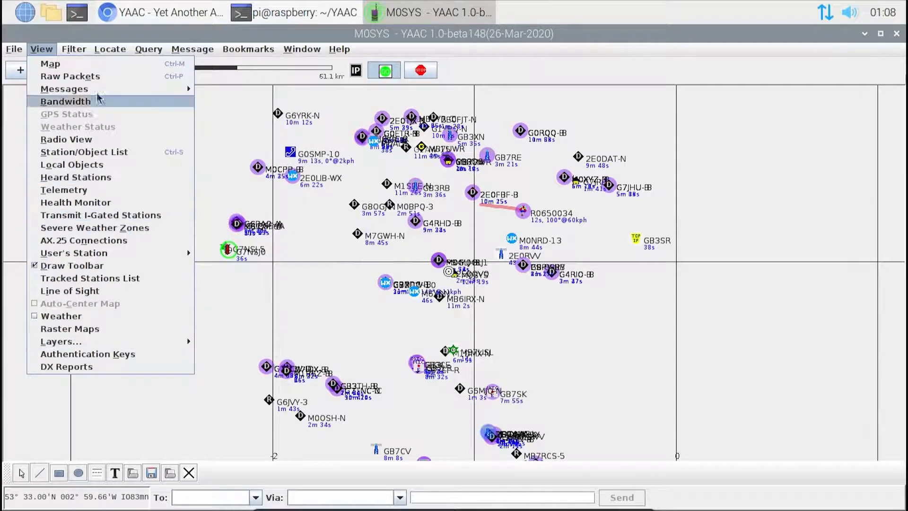
left_click(72, 66)
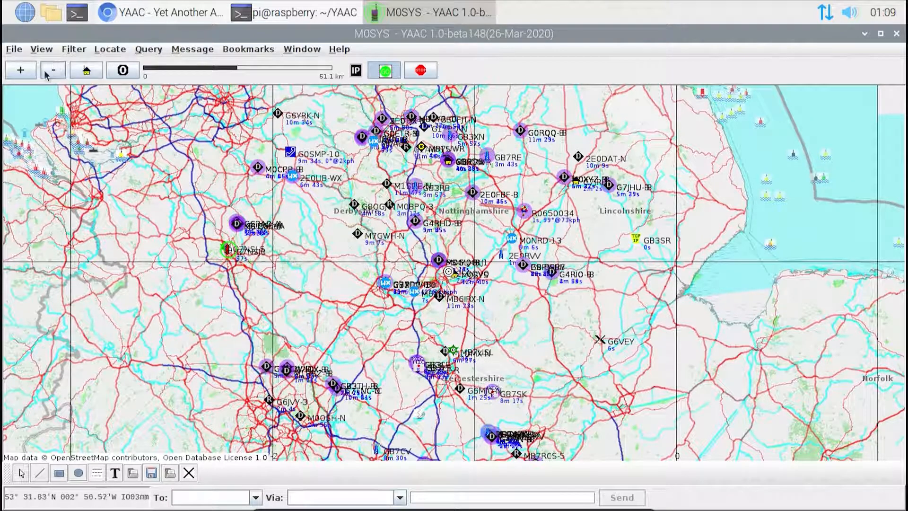
Step: Zoom the map in to the 7.7 km scale and try panning it west and back east
left_click(21, 71)
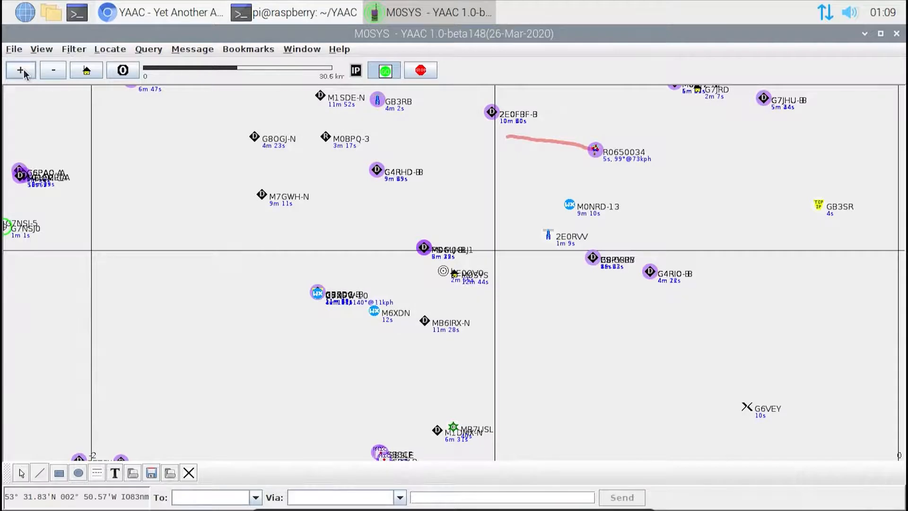
left_click(21, 71)
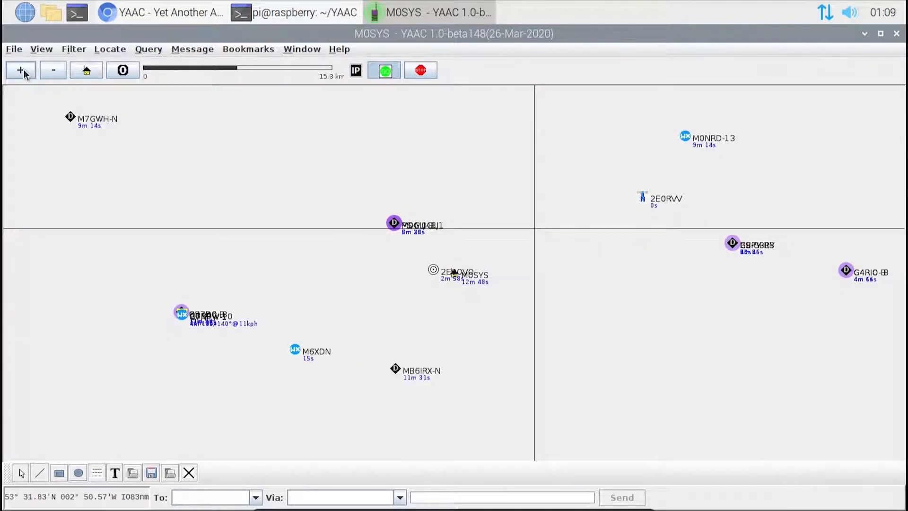
left_click(23, 71)
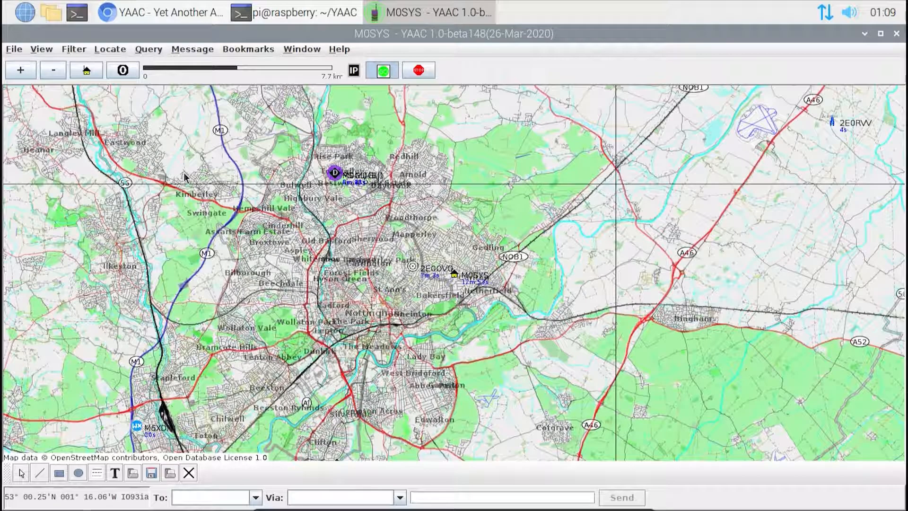
key("Left")
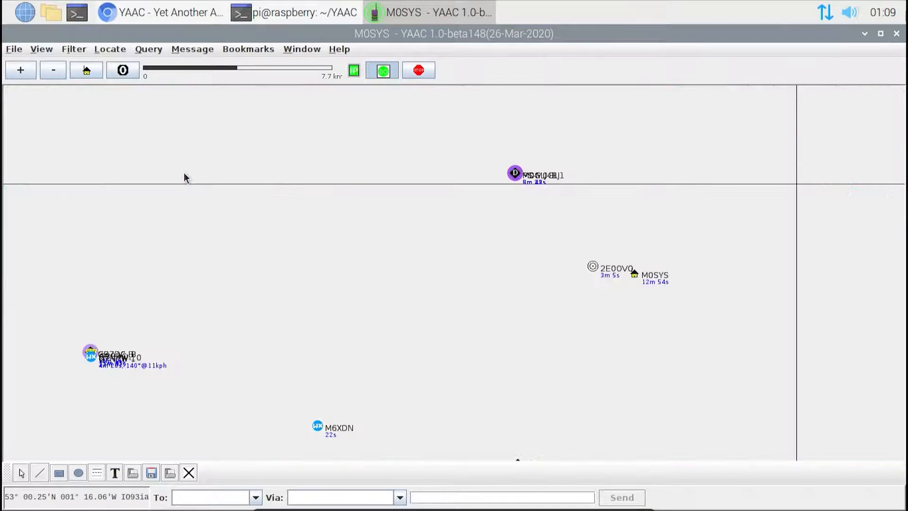
key("Right")
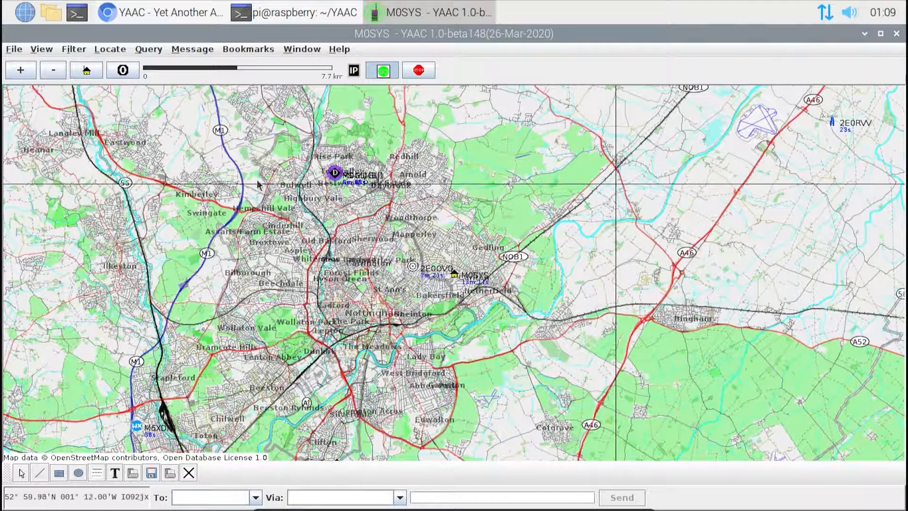
Step: Zoom in on the home station to street level at the 0.2 km scale
left_click(20, 71)
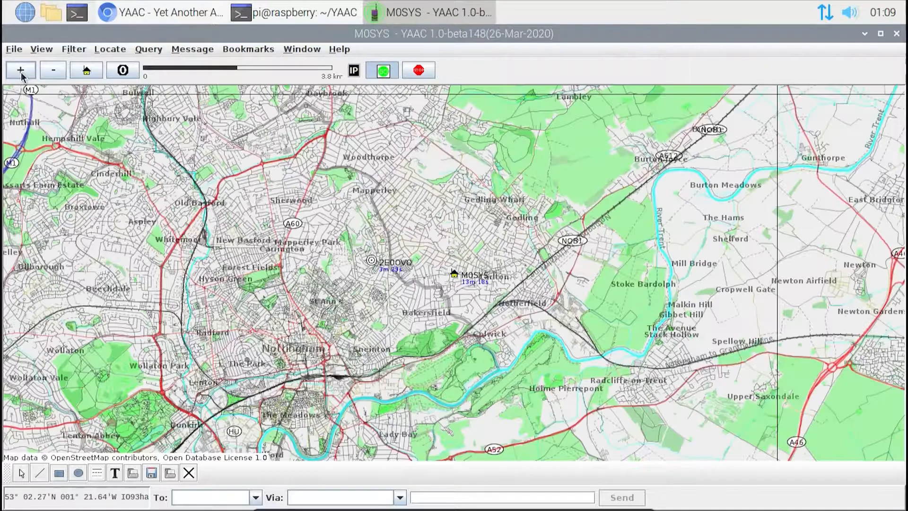
left_click(20, 71)
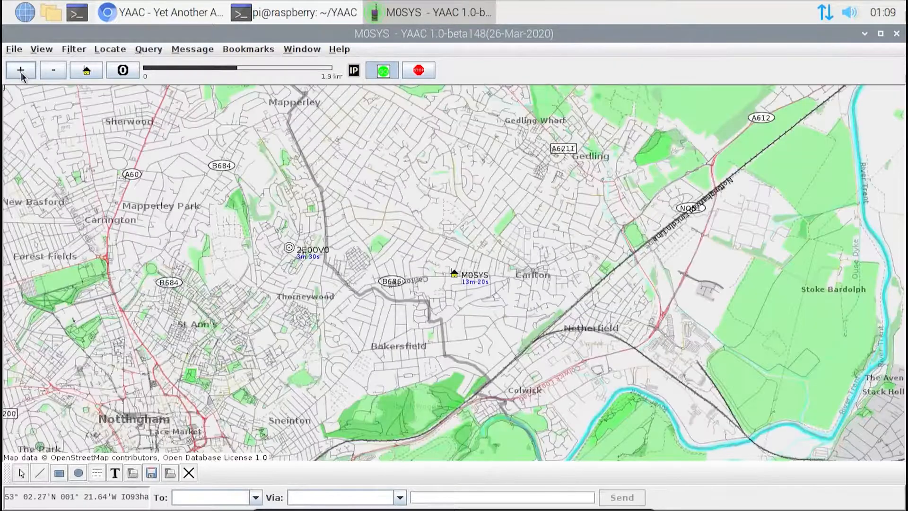
left_click(21, 71)
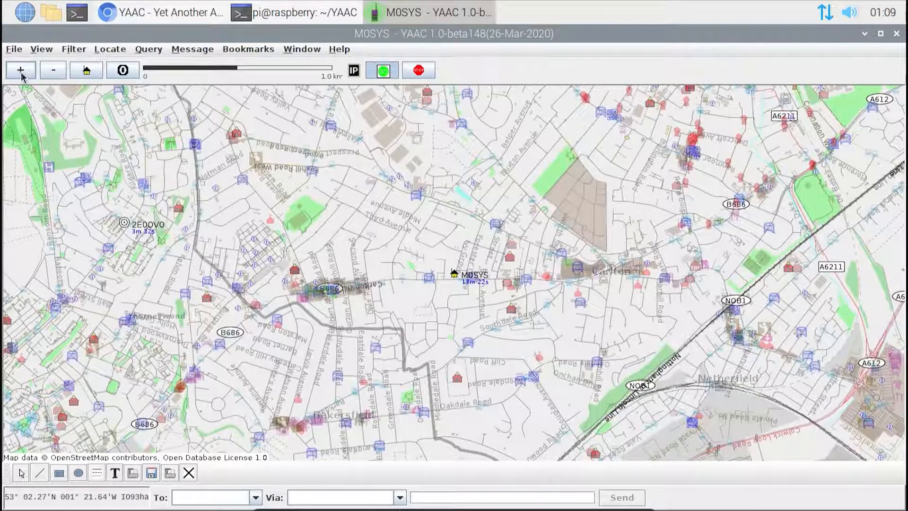
left_click(21, 71)
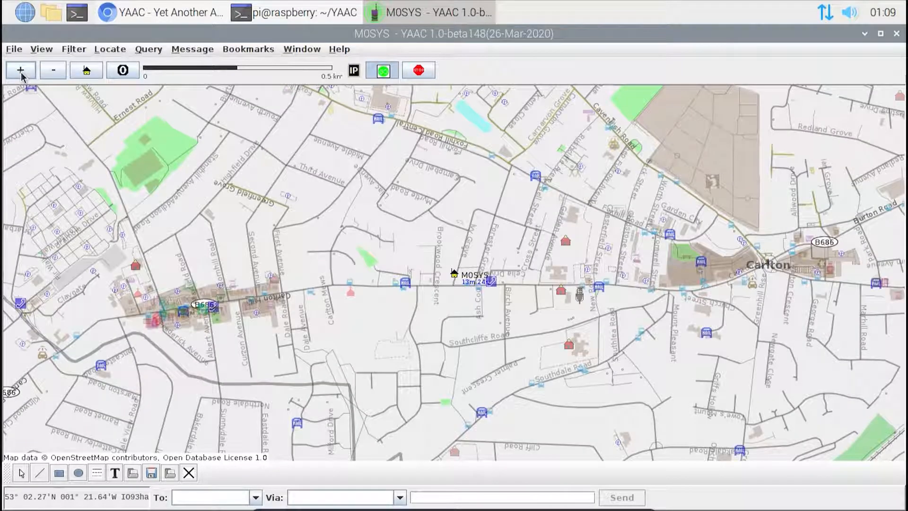
left_click(21, 72)
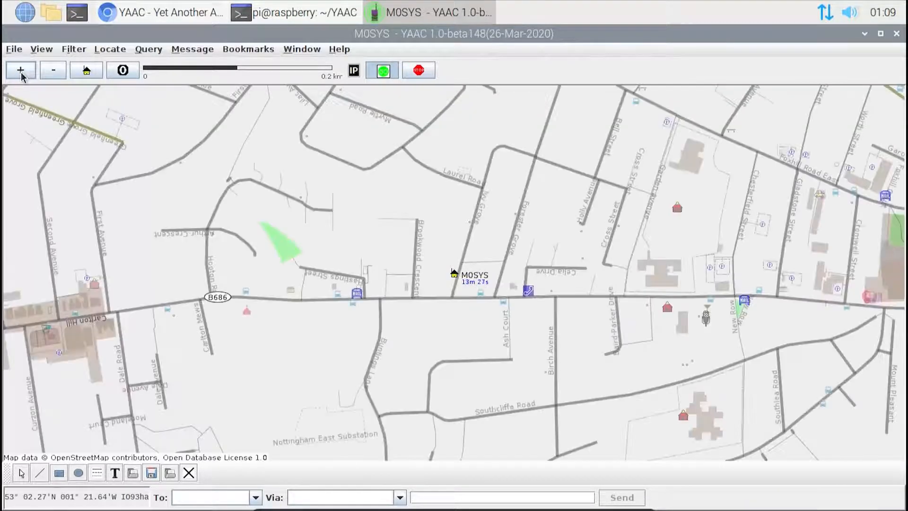
Step: Zoom the map back out to the 3.8 km scale and look over the tools on the Draw Toolbar
left_click(58, 72)
left_click(58, 72)
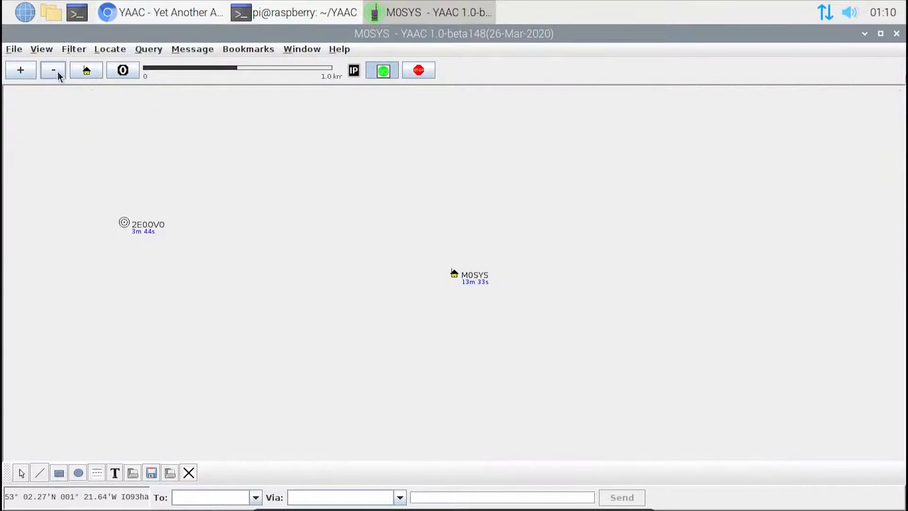
left_click(57, 72)
left_click(57, 72)
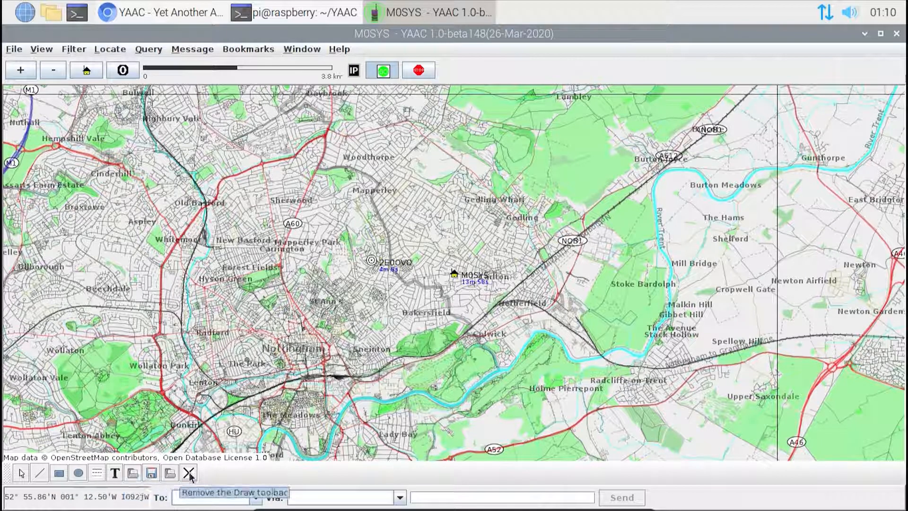
left_click(41, 474)
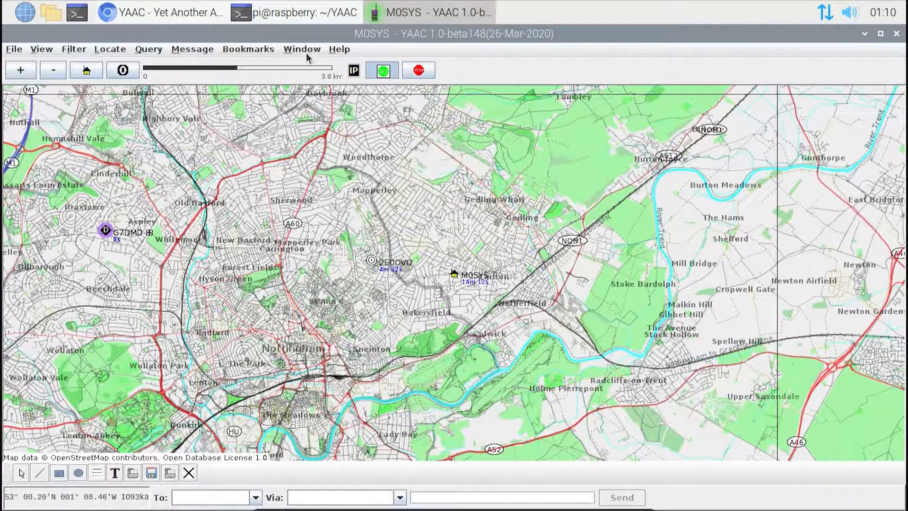
Step: Reopen the configuration wizard, review its callsign, station type and location pages, and close it without changes
left_click(65, 50)
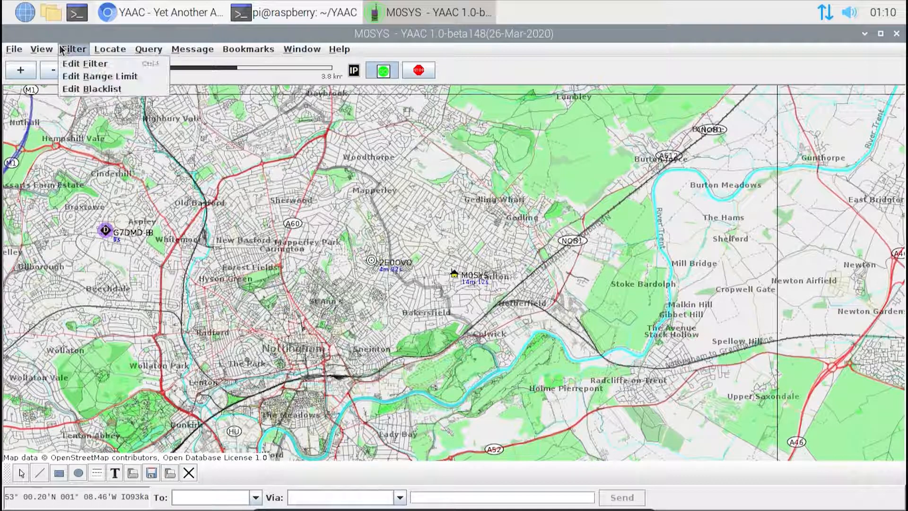
mouse_move(53, 51)
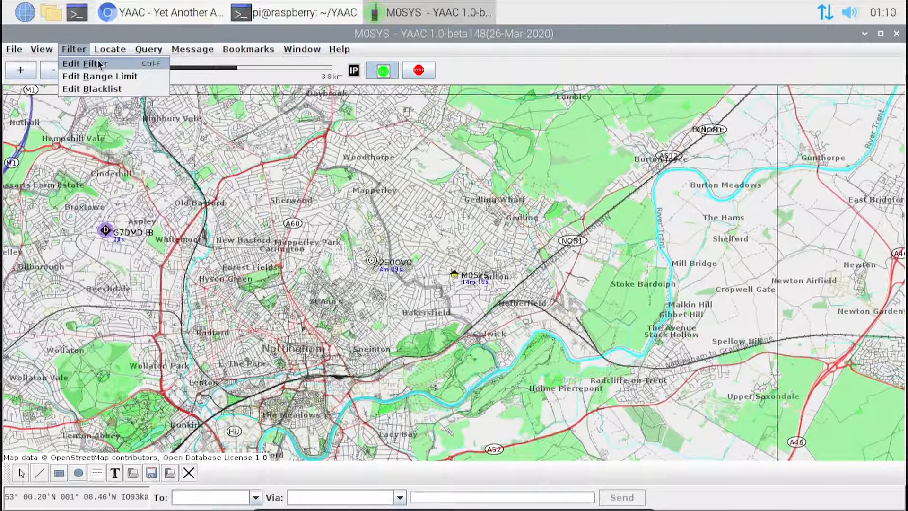
mouse_move(15, 49)
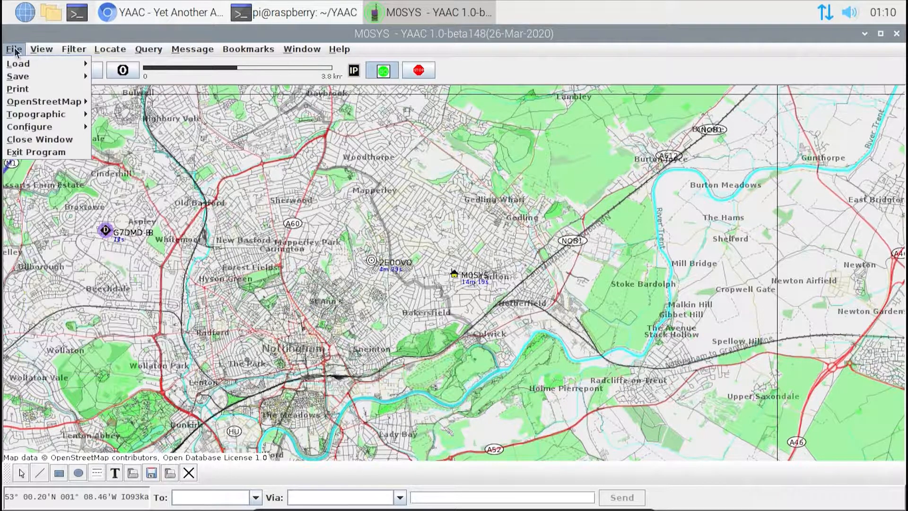
mouse_move(44, 127)
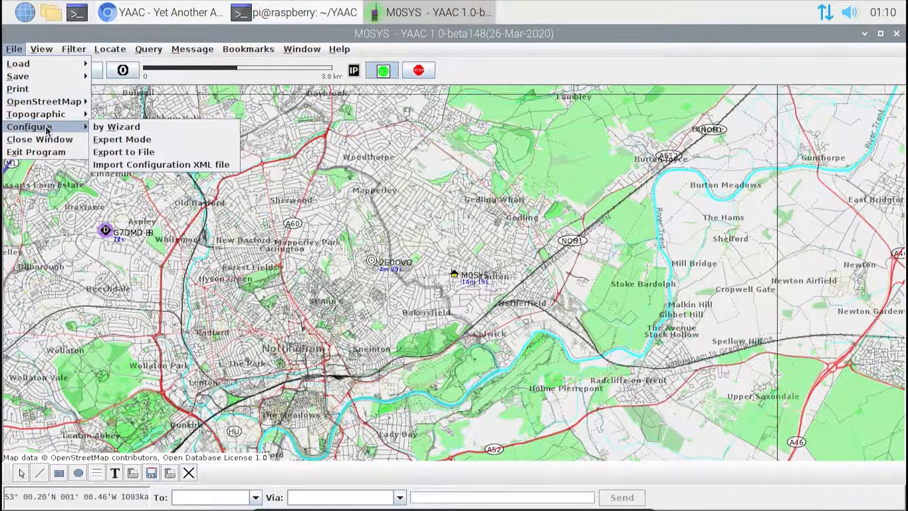
left_click(111, 133)
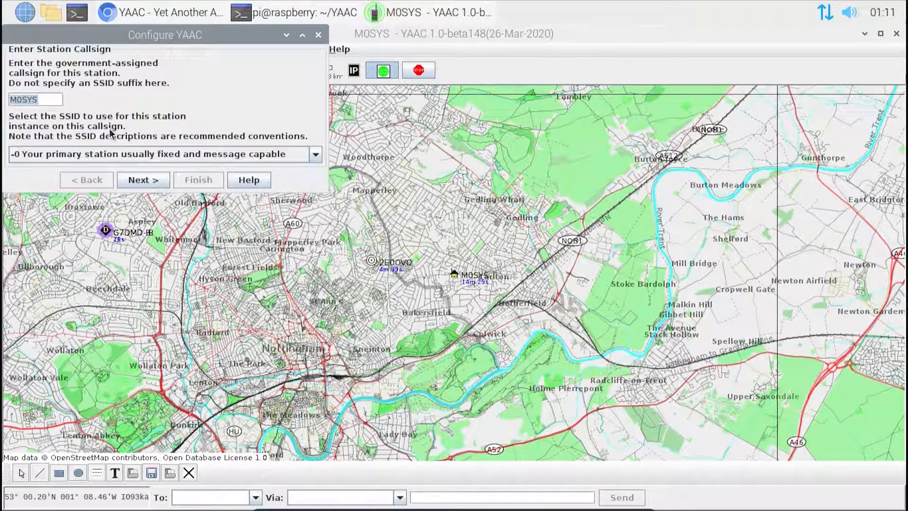
left_click(149, 181)
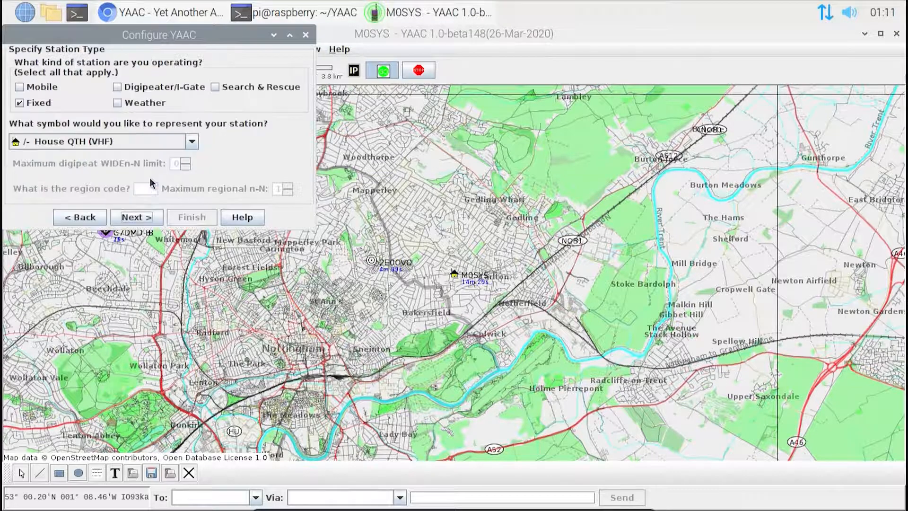
left_click(149, 217)
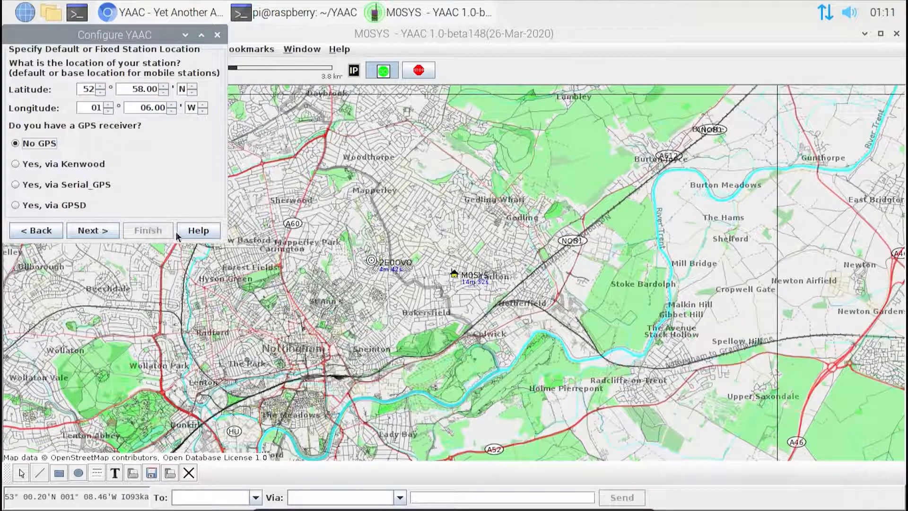
left_click(217, 36)
left_click(144, 166)
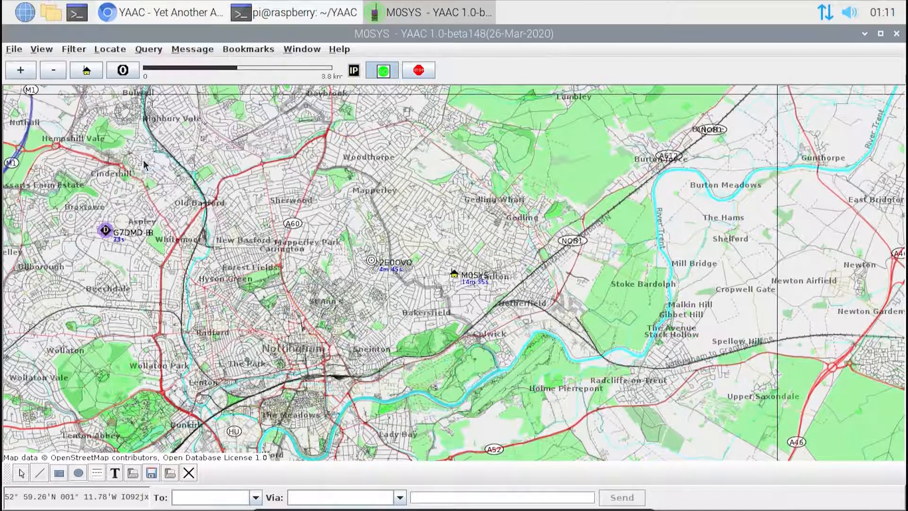
Step: Centre the map on the home station and draw two yellow rectangles, one over Sherwood and a larger one around the station
left_click(85, 71)
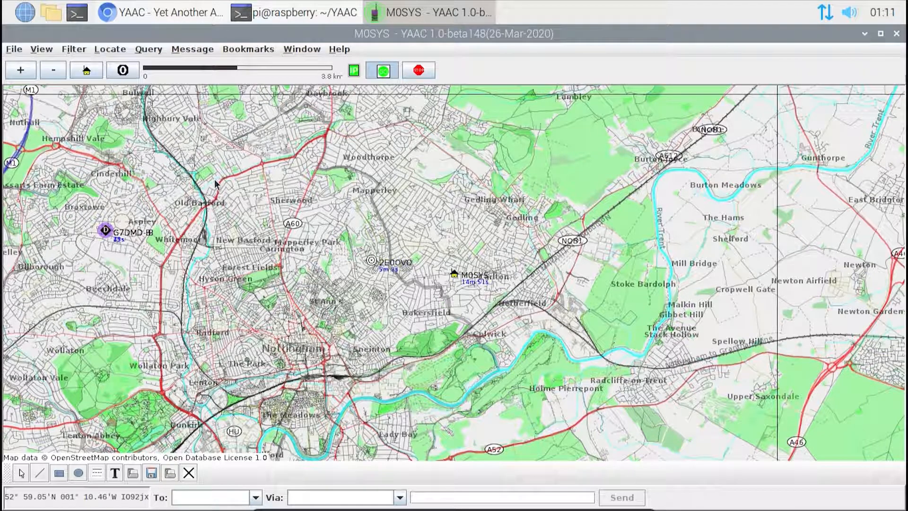
left_click_drag(211, 178, 293, 248)
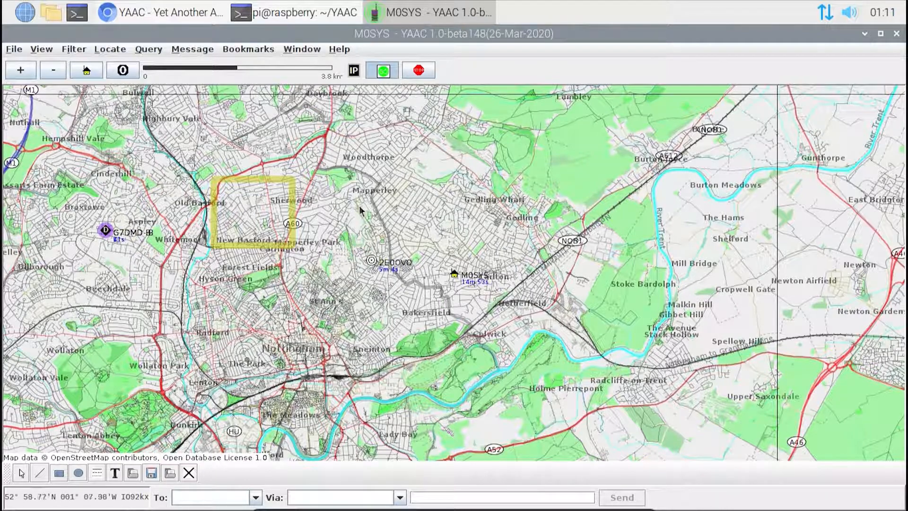
left_click_drag(391, 232, 577, 358)
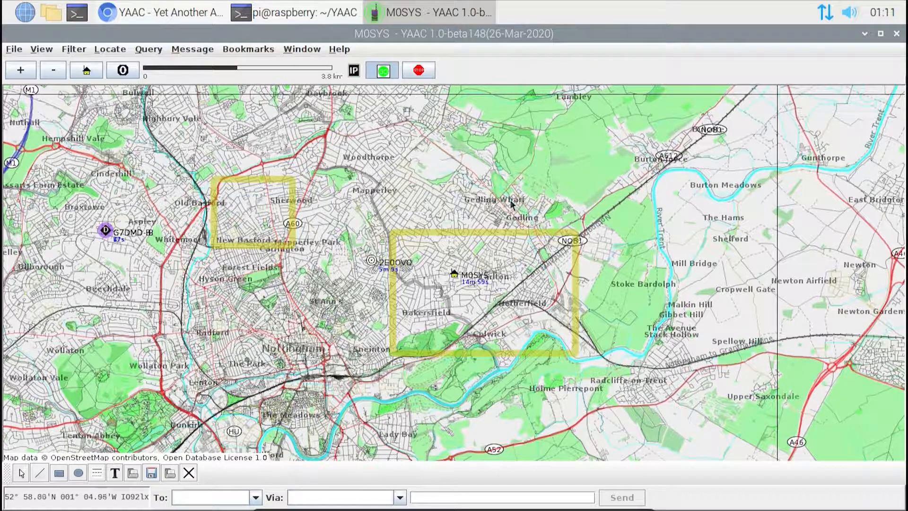
Step: Pan the map north, return it to the home station and zoom in to the 1.6 km scale
scroll(510, 204, "up", 3)
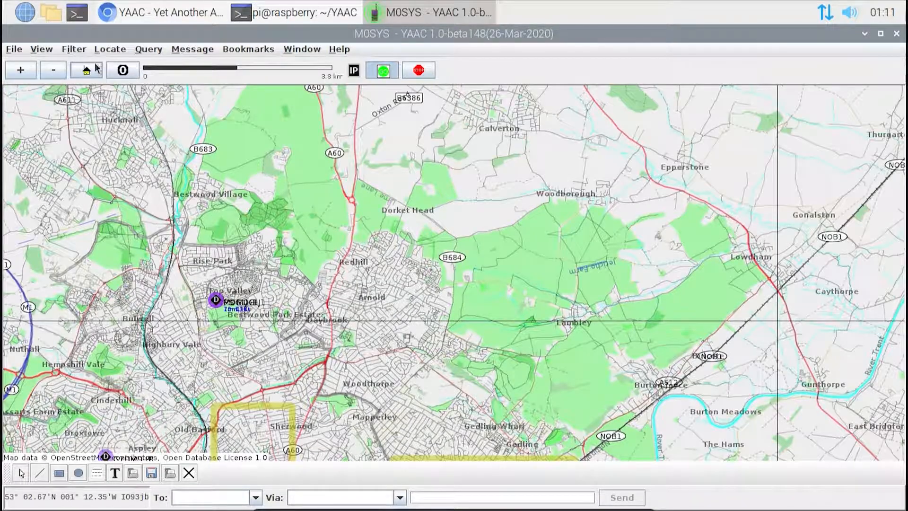
left_click(87, 70)
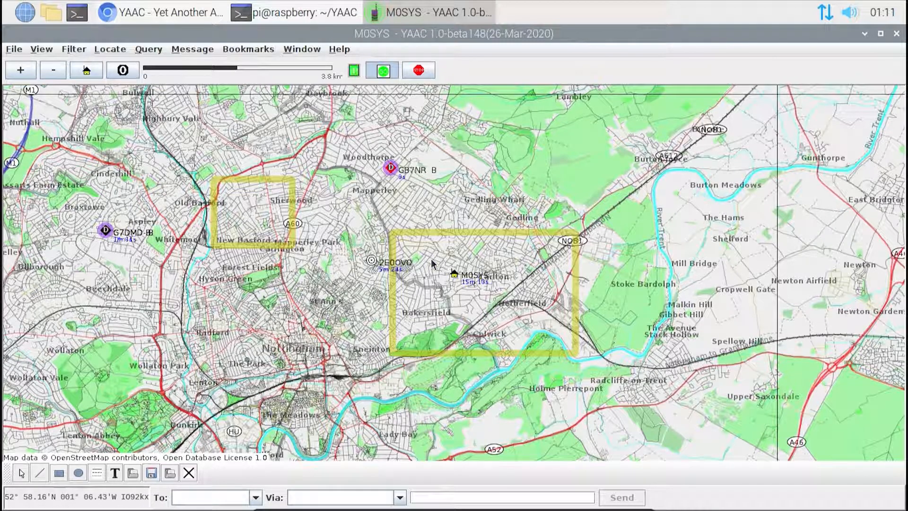
scroll(301, 196, "up", 2)
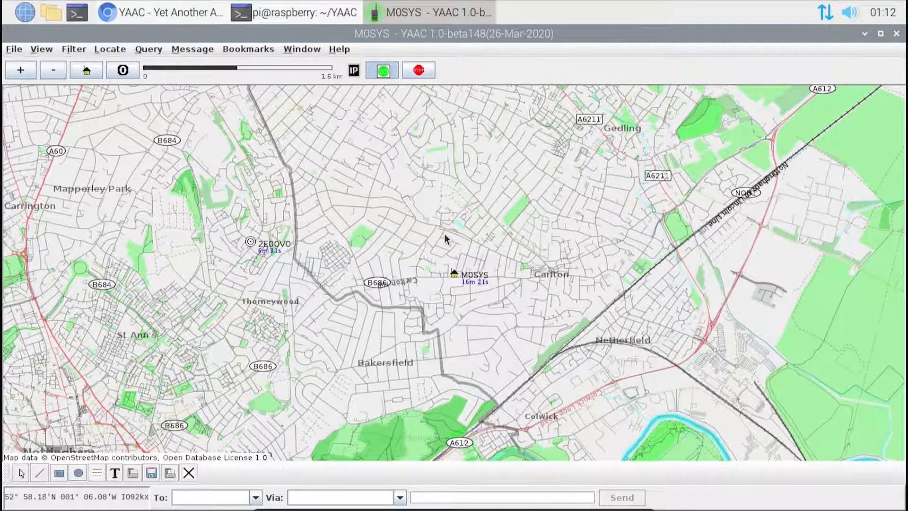
Step: View the bookmark options, and zoom the map out to the surrounding counties and back in on Nottingham at the 3.9 km scale
left_click(255, 49)
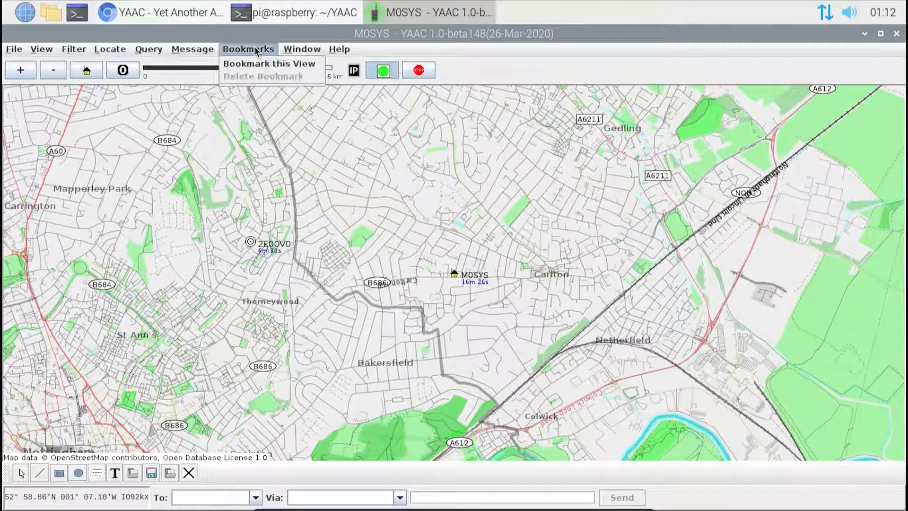
left_click(254, 49)
left_click(51, 72)
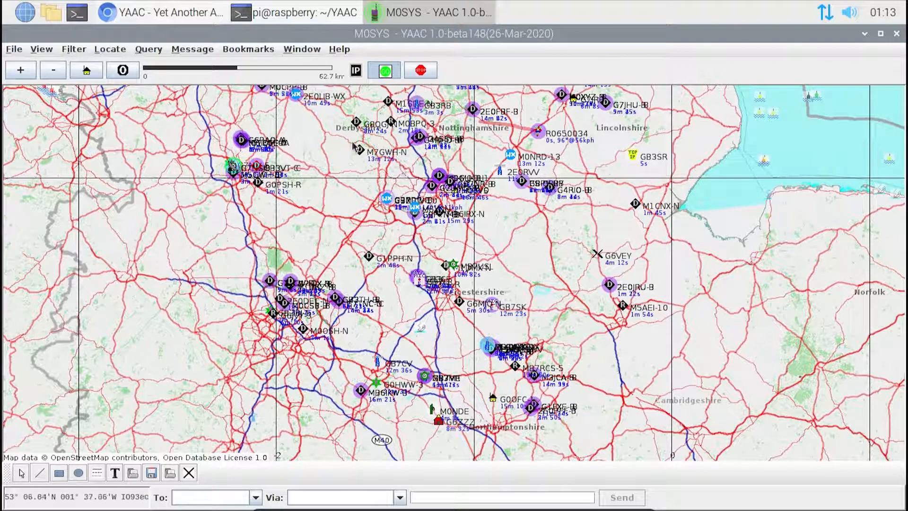
key("Up")
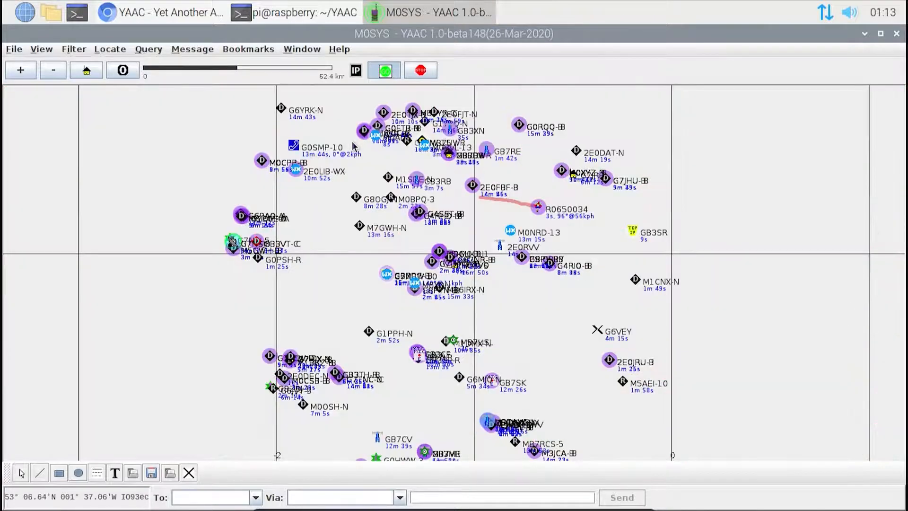
key("plus")
key("plus")
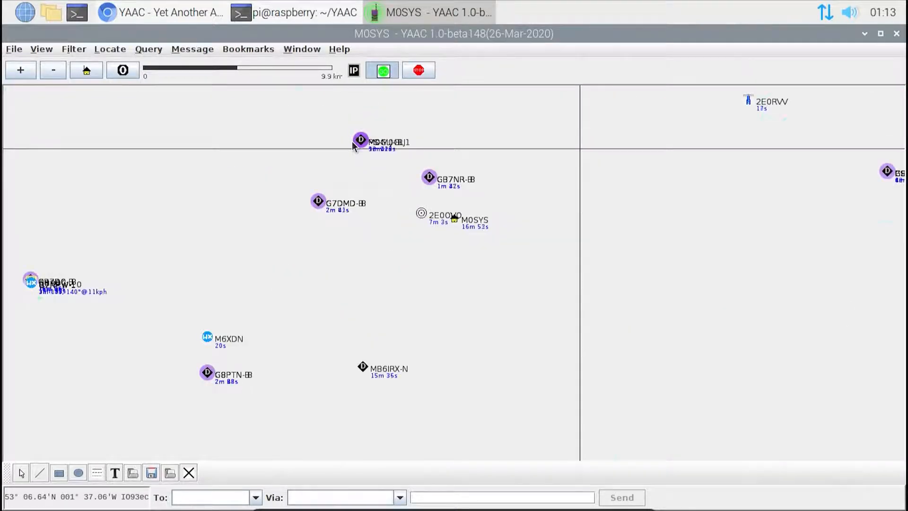
key("plus")
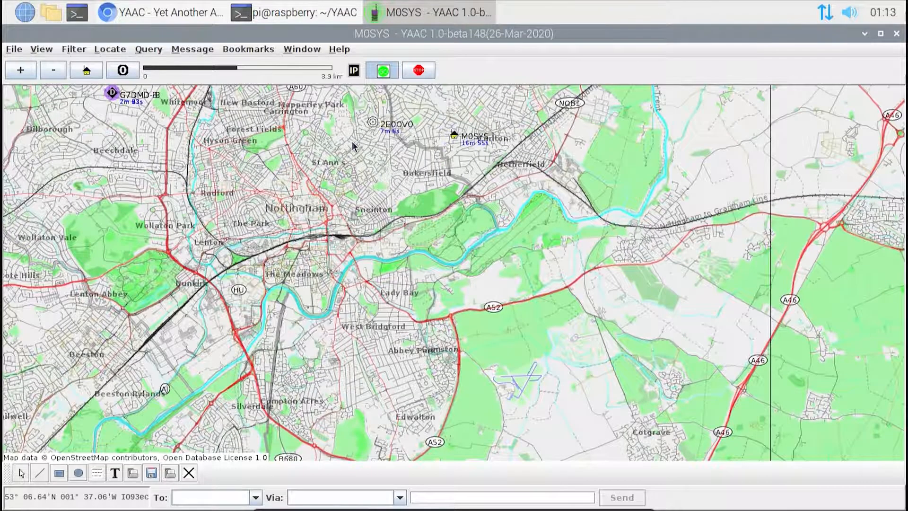
key("minus")
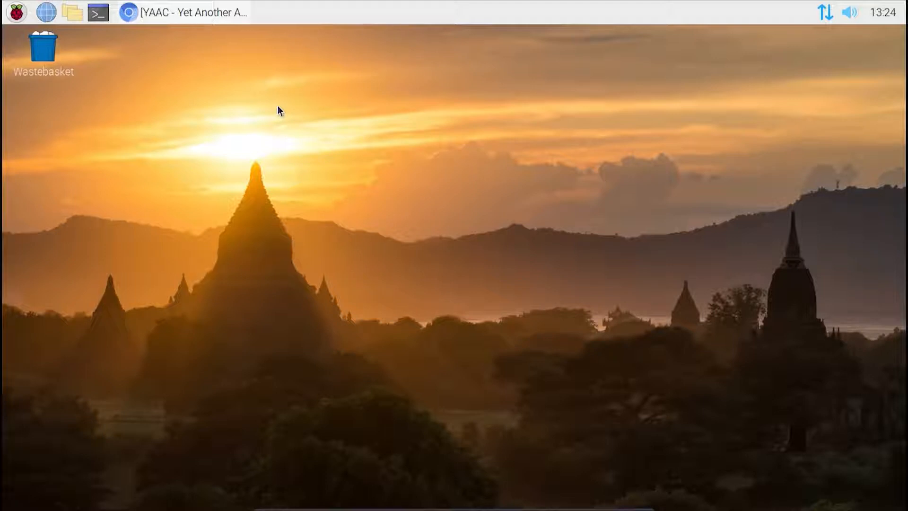
Step: Open a terminal window and list the contents of the home folder
left_click(16, 13)
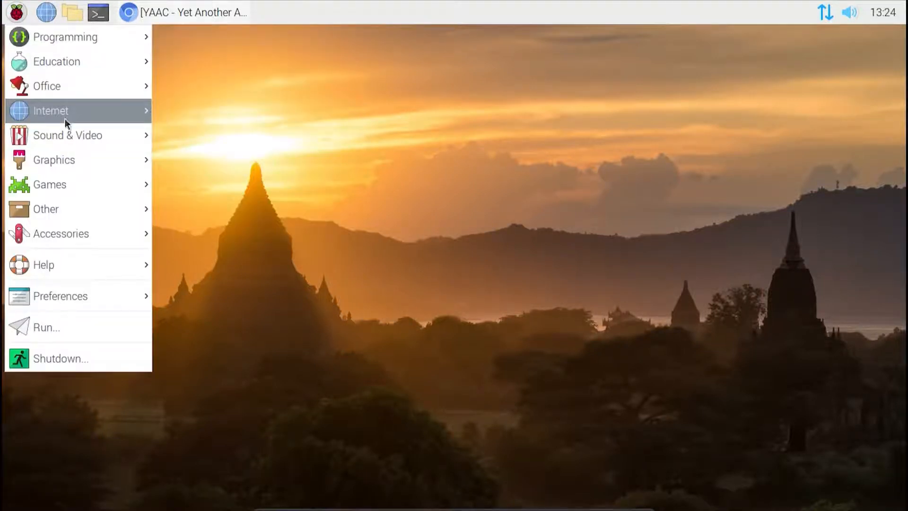
mouse_move(67, 116)
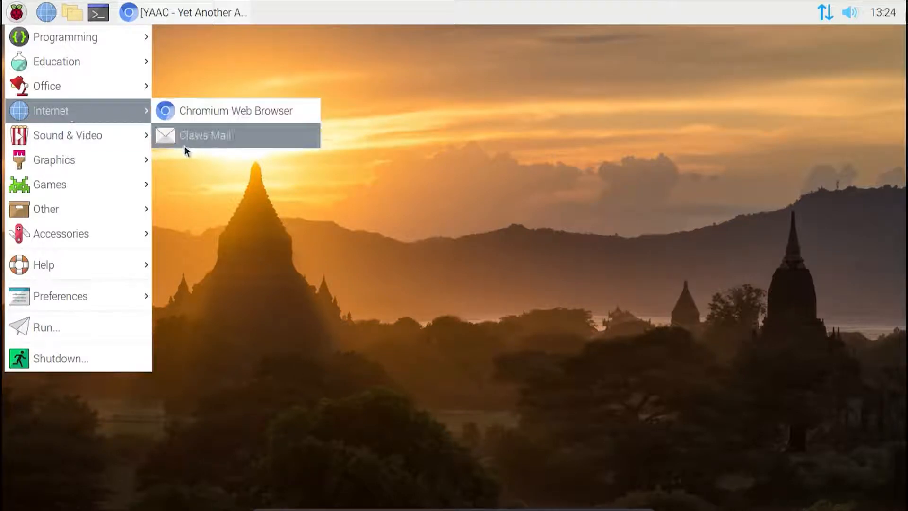
left_click(246, 228)
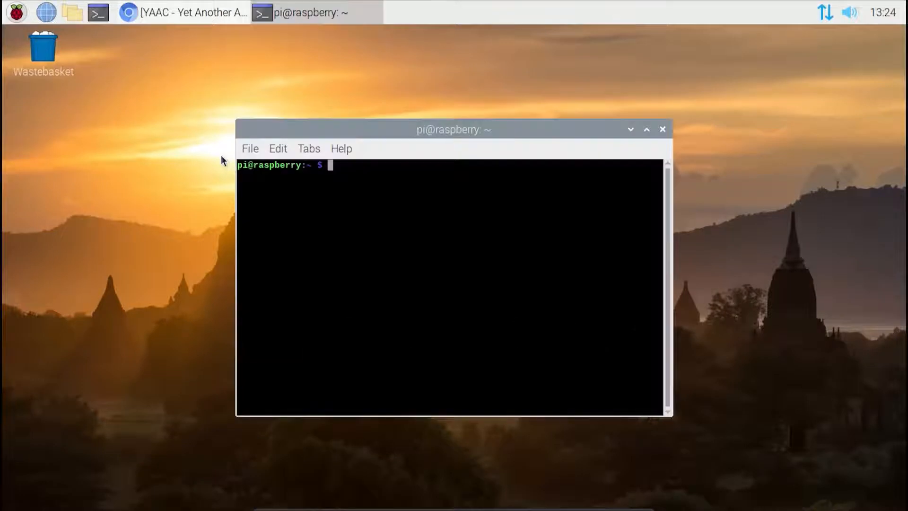
left_click_drag(345, 128, 337, 132)
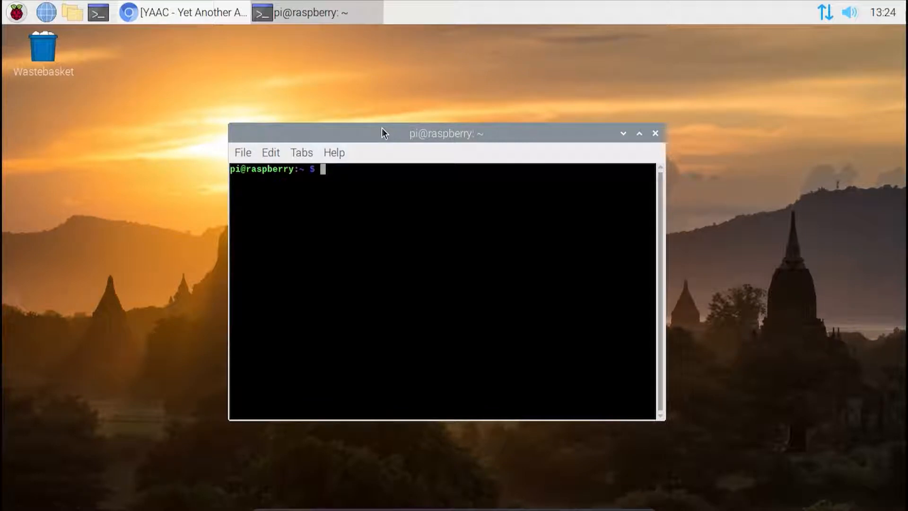
type("ls")
key("Return")
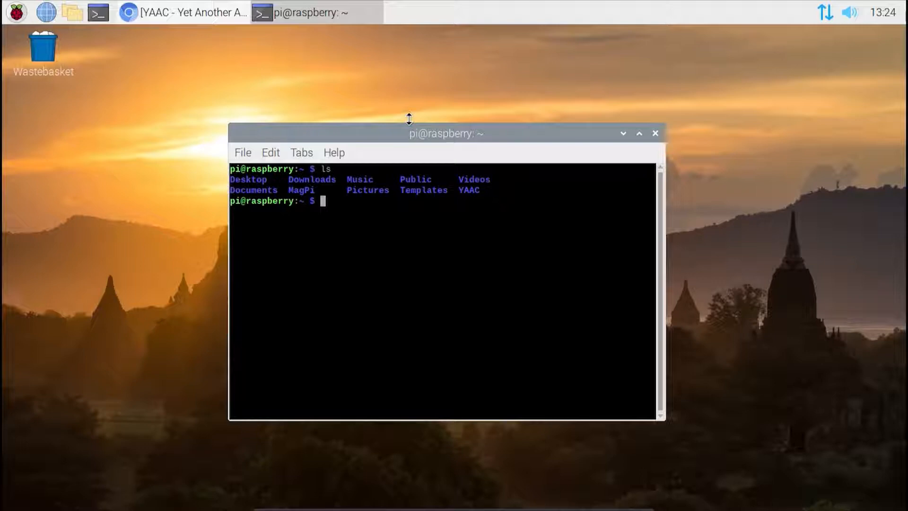
Step: Create a folder named bin in the home folder and list the folder contents again
type("mkdir bin")
key("Return")
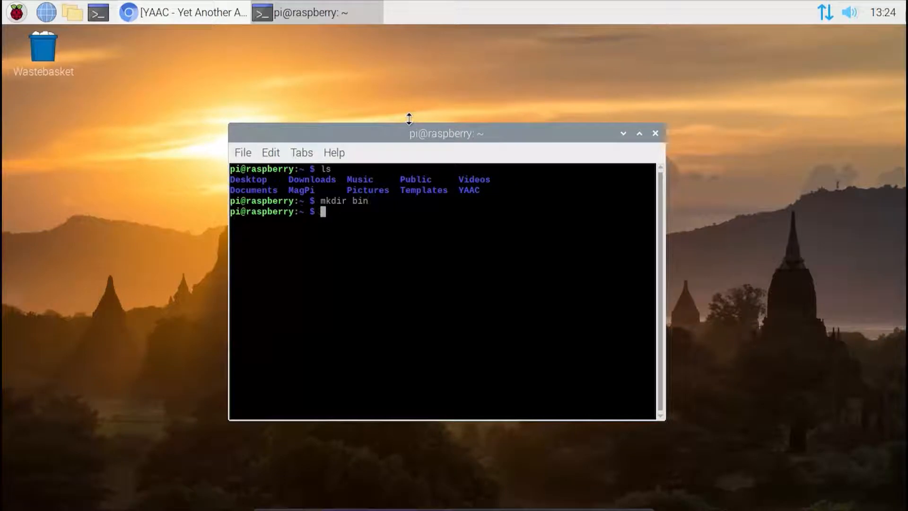
type("ls")
key("Return")
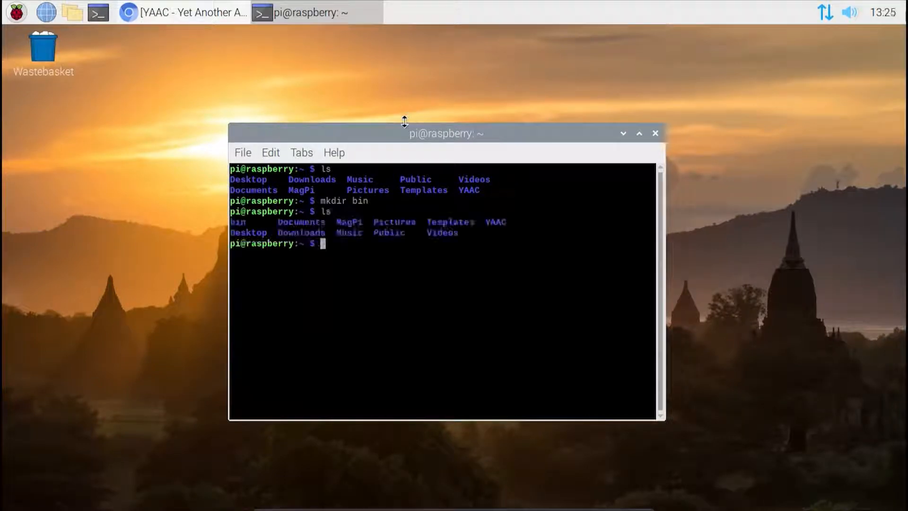
Step: Change into the new bin folder and list its contents
double_click(241, 222)
type("cd bio")
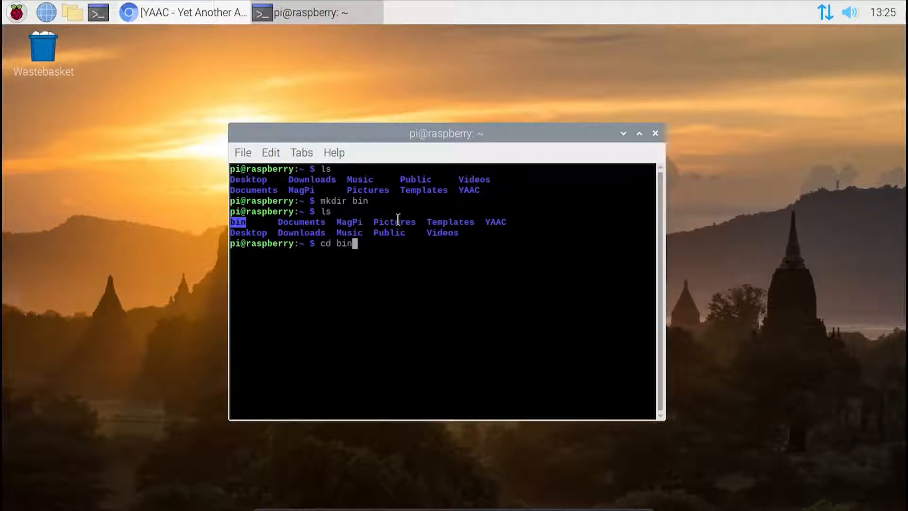
key("Return")
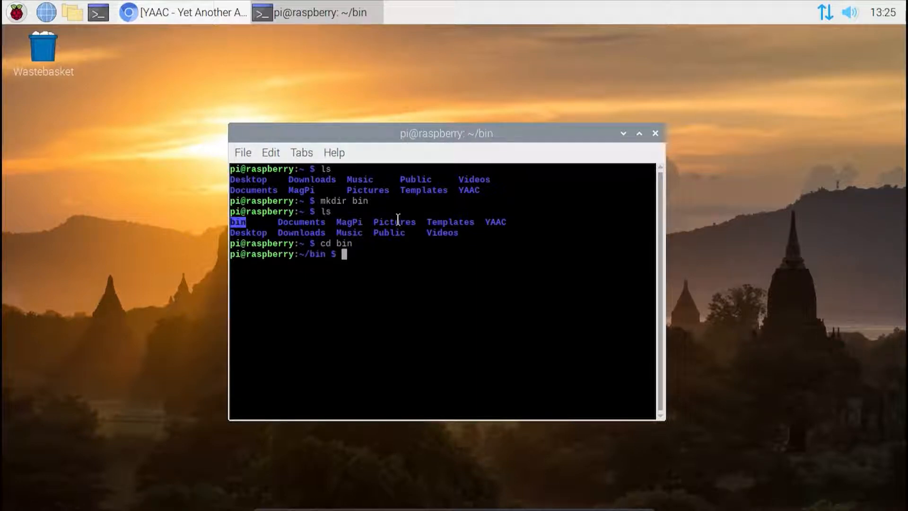
type("ls")
key("Return")
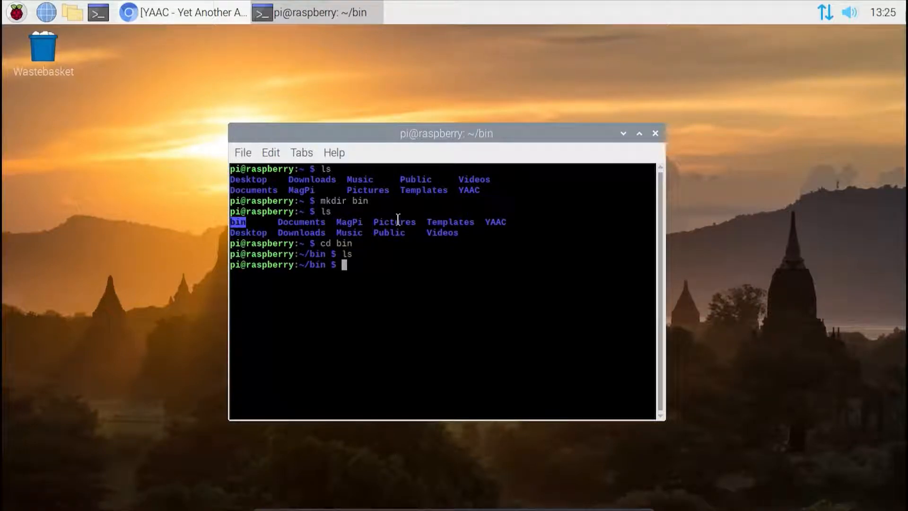
Step: Create an empty file named YAAC in the bin folder using touch and list the folder
type("touch")
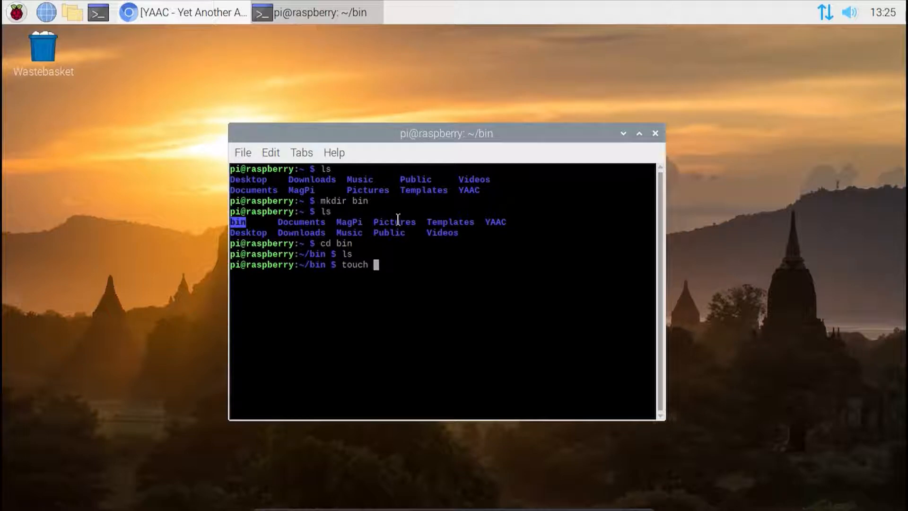
type(" YAAC")
key("Return")
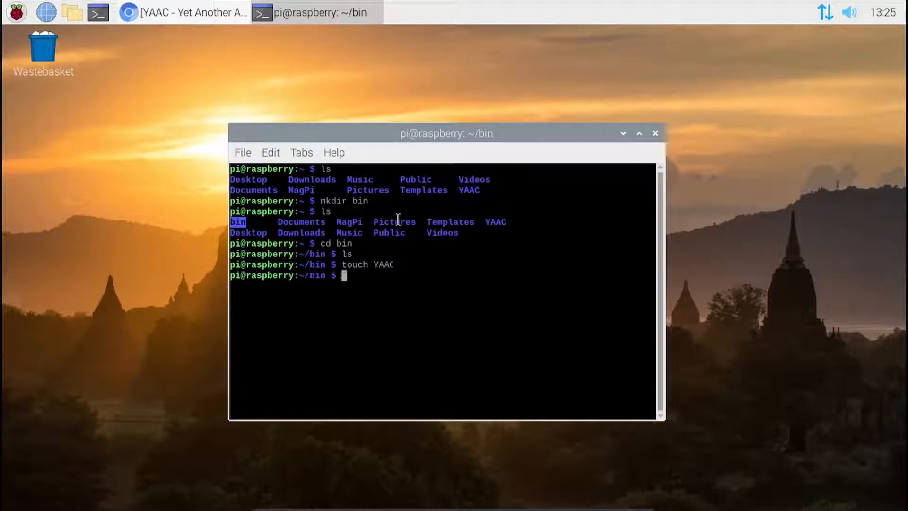
type("ls")
key("Return")
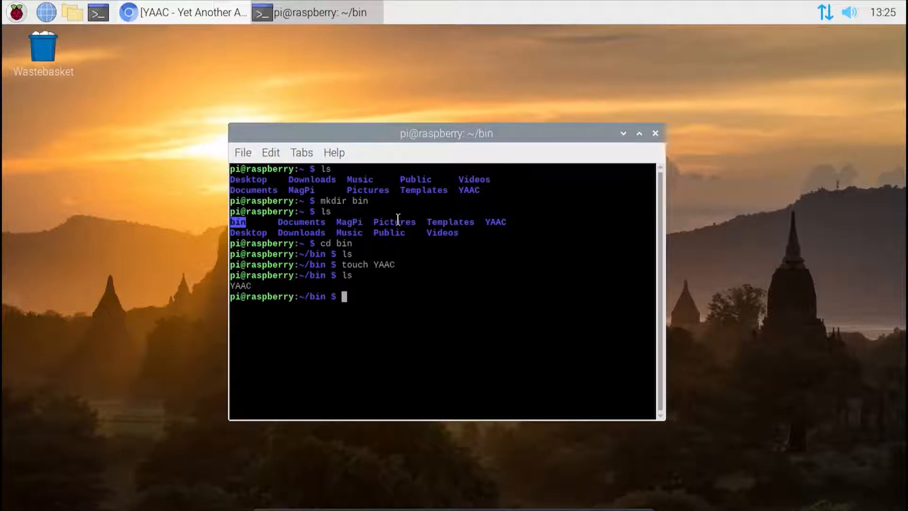
Step: Open the YAAC file in nano with sudo and enter #!/bin/bash as its first line
type("sudo nano YAAC")
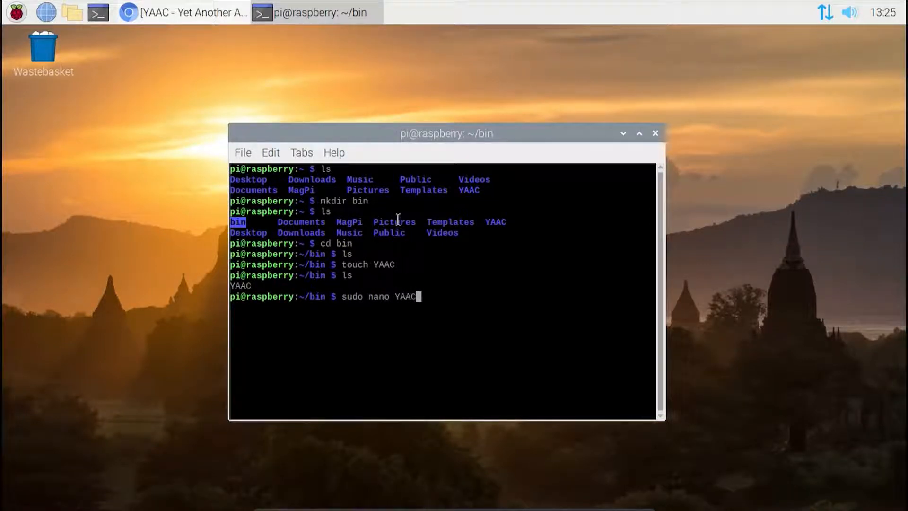
key("Return")
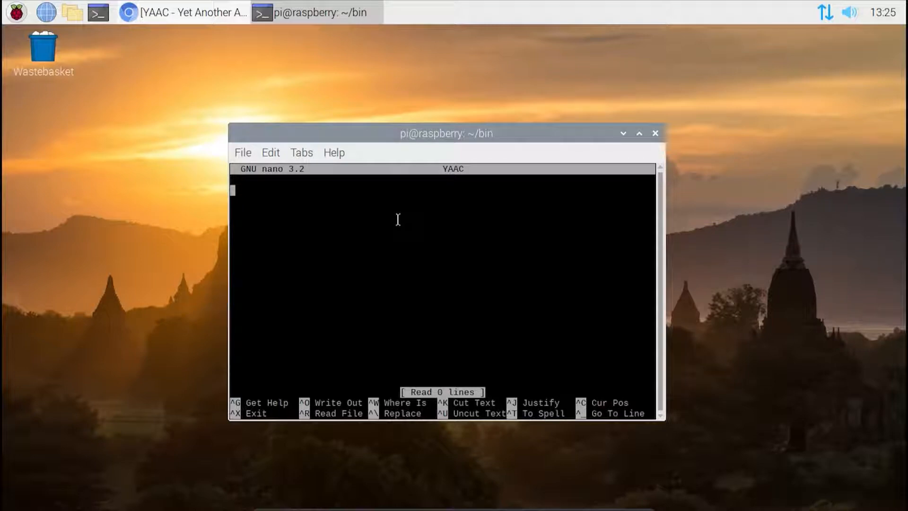
type("#!")
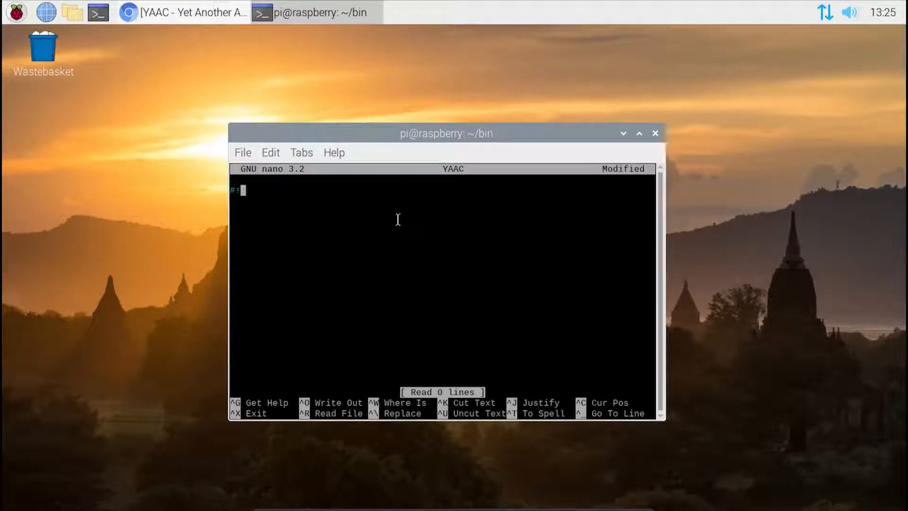
type("/bin/bash")
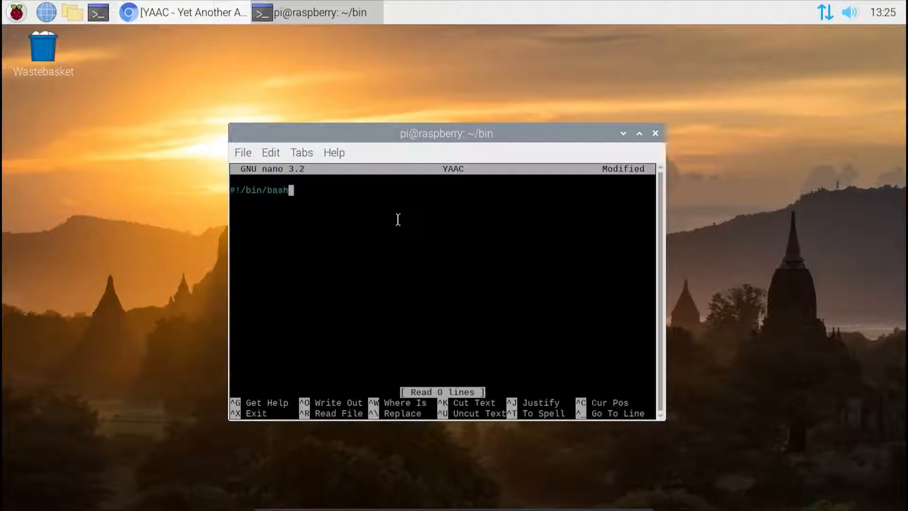
Step: Add the command cd /opt/YAAC/ to the script, leaving one blank line below the bash line
key("Return")
key("Return")
type("cd")
type("~/YAAC/")
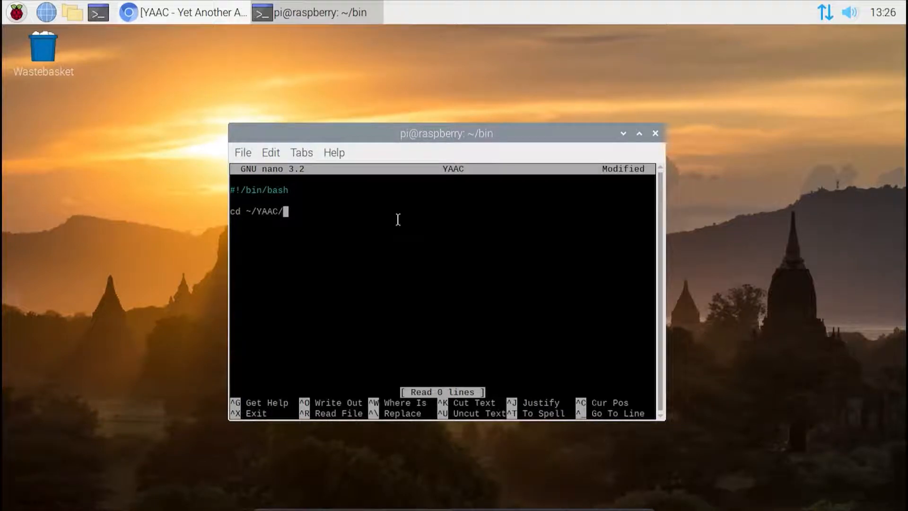
key("BackSpace")
key("BackSpace")
key("BackSpace")
key("BackSpace")
key("BackSpace")
key("BackSpace")
key("BackSpace")
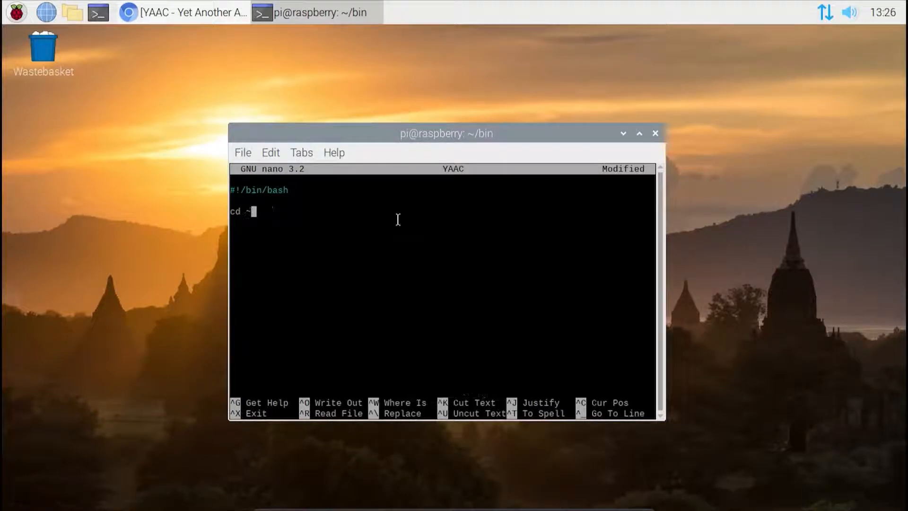
type("/opt/YAAC/")
Step: Add the launch command java -jar YAAC.jar to the script, one blank line below the cd command
key("Return")
key("Return")
type("java -jar")
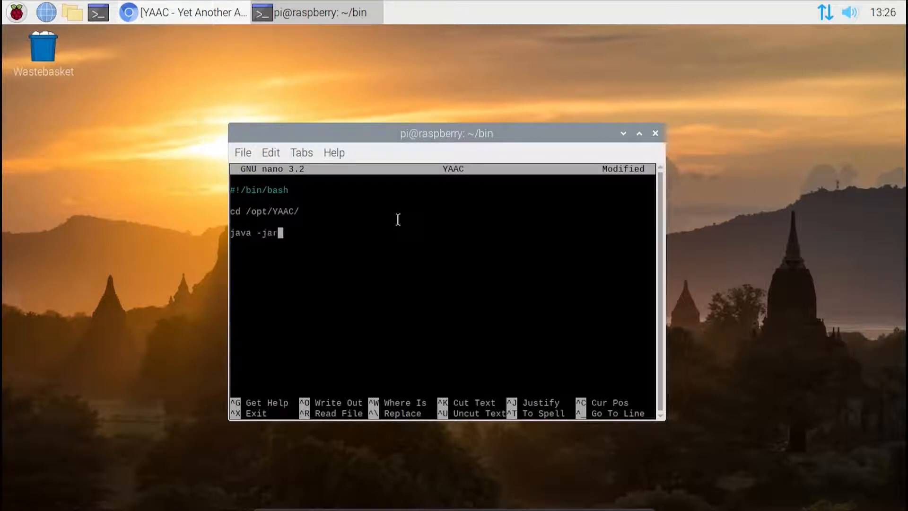
type(" YAAC.jar")
Step: Save the script under the name YAAC, exit nano and list the bin folder
key("ctrl+o")
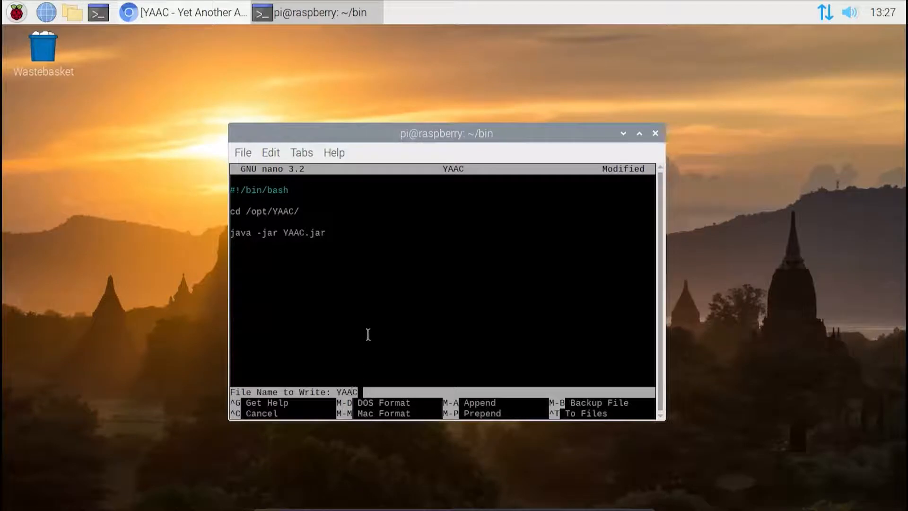
key("Return")
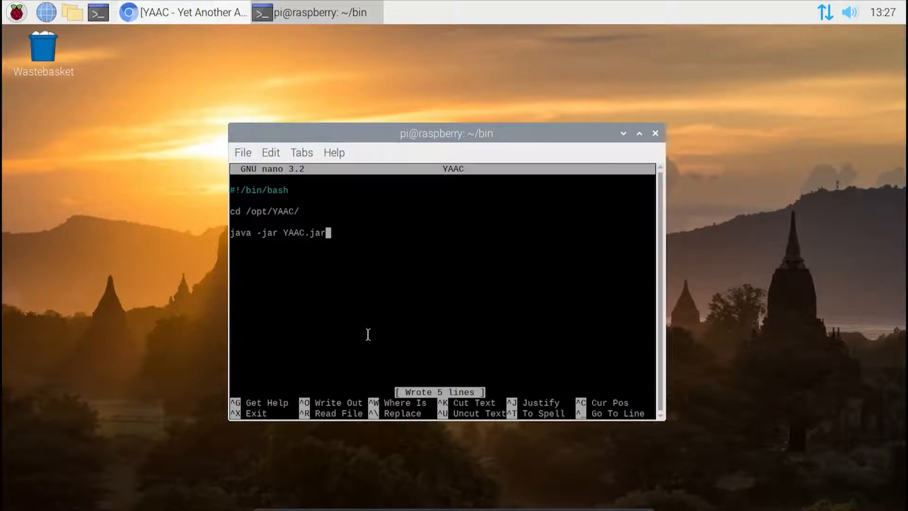
key("ctrl+x")
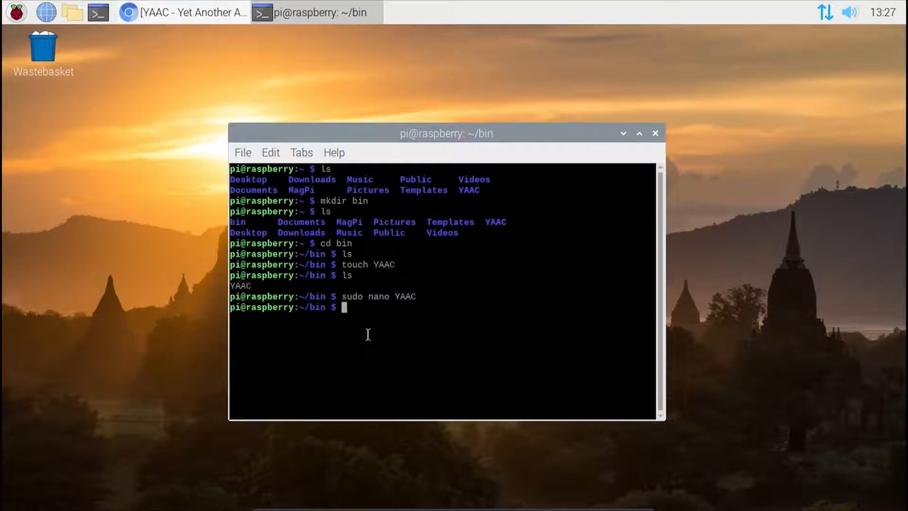
type("ls")
key("Return")
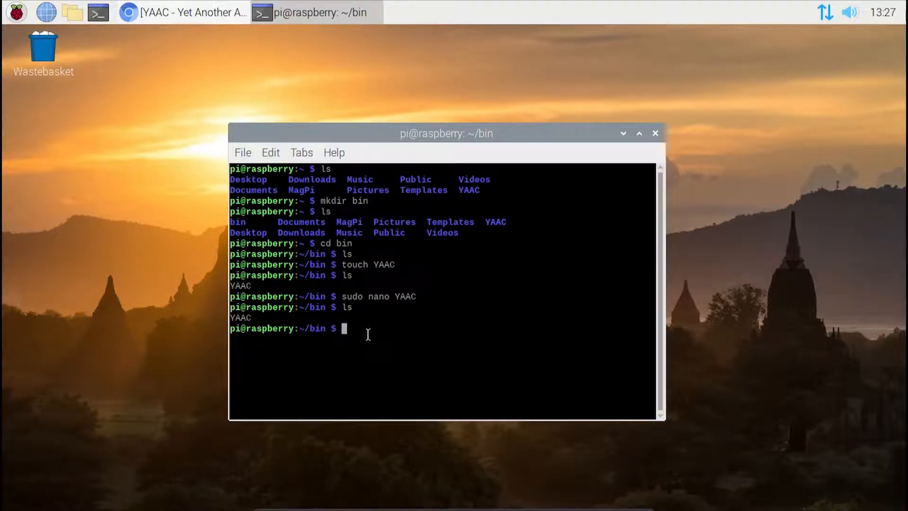
Step: Make the script executable with sudo chmod +x YAAC and list the bin folder to check it
type("sudo chmod +x YAAC")
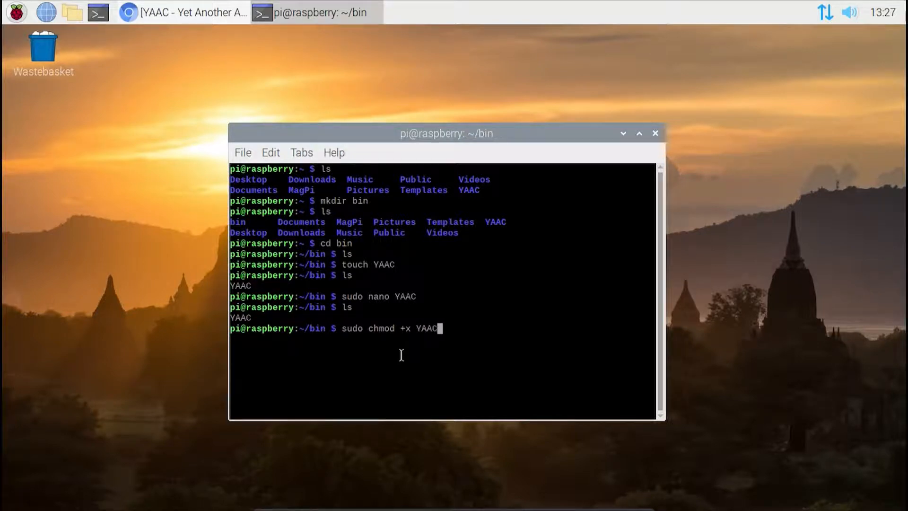
key("Return")
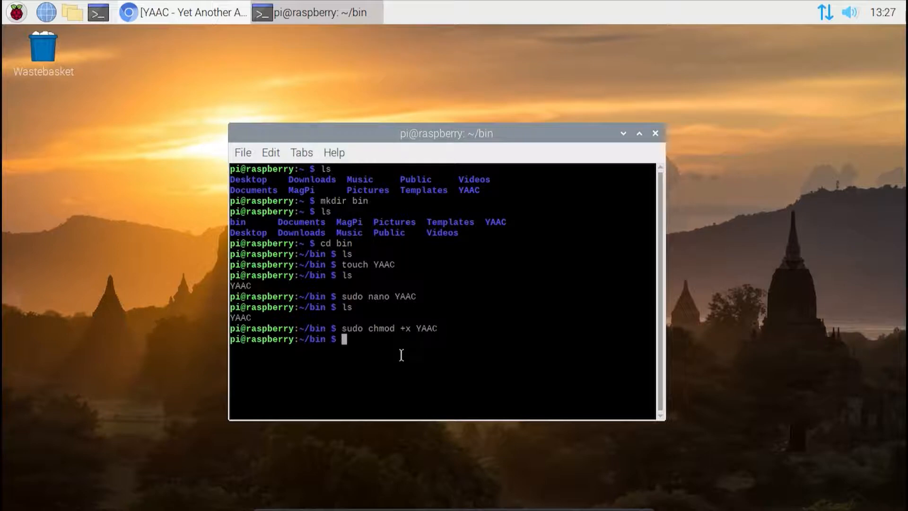
type("ls")
key("Return")
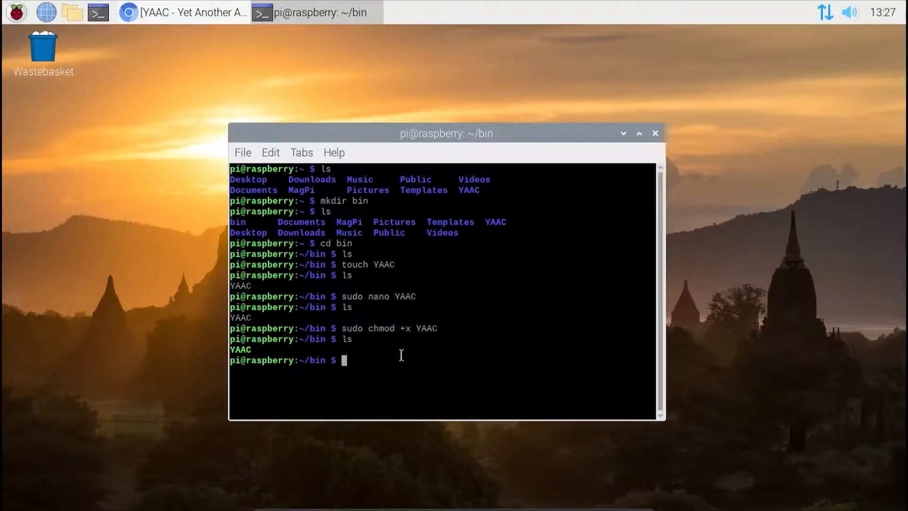
Step: Start a new bash shell and close the terminal window
type("bash")
key("Return")
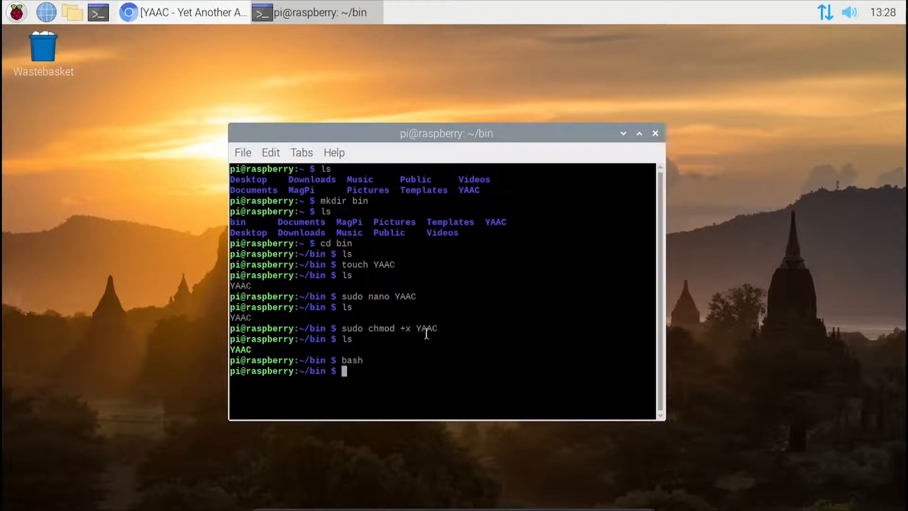
left_click(656, 134)
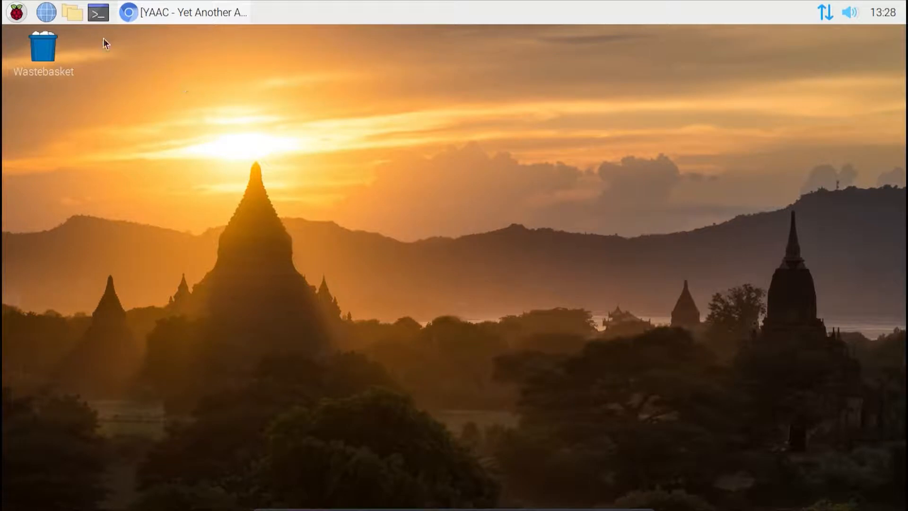
Step: Open the Main Menu Editor at the Internet category and look at the entries in the desktop's Internet applications menu
left_click(16, 13)
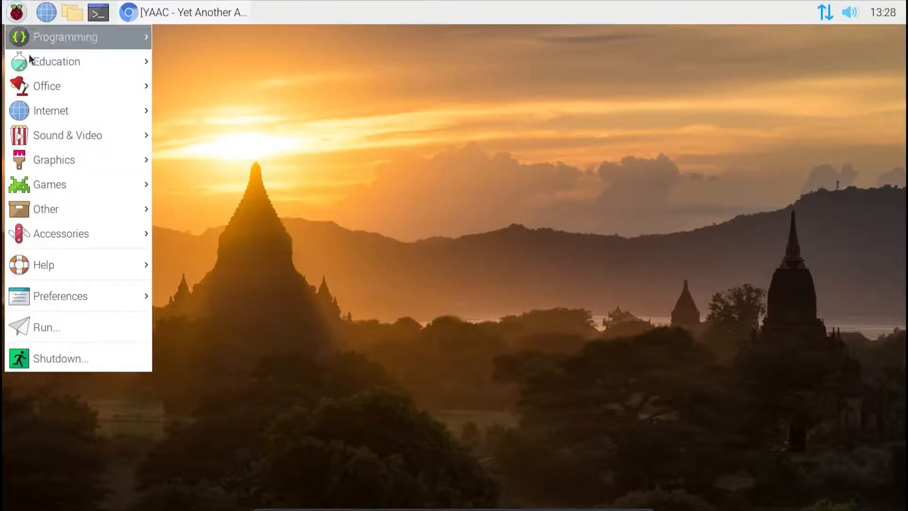
mouse_move(80, 293)
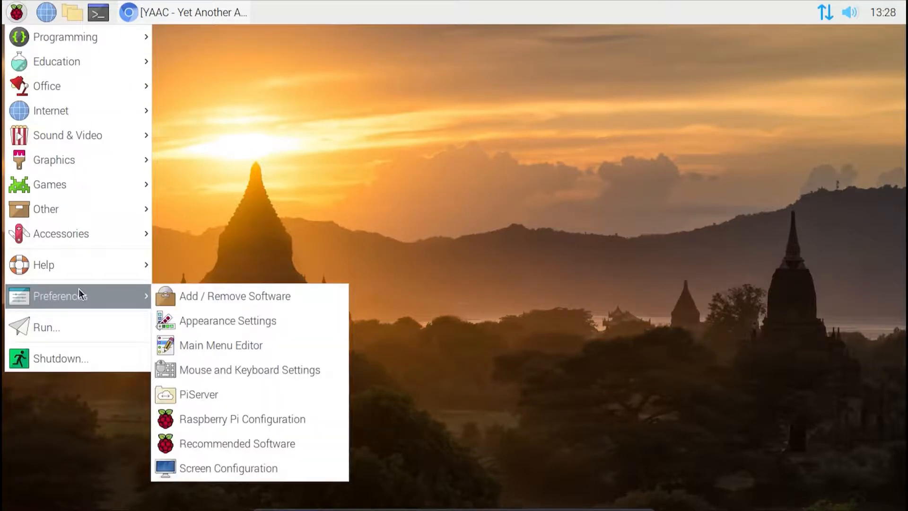
left_click(211, 350)
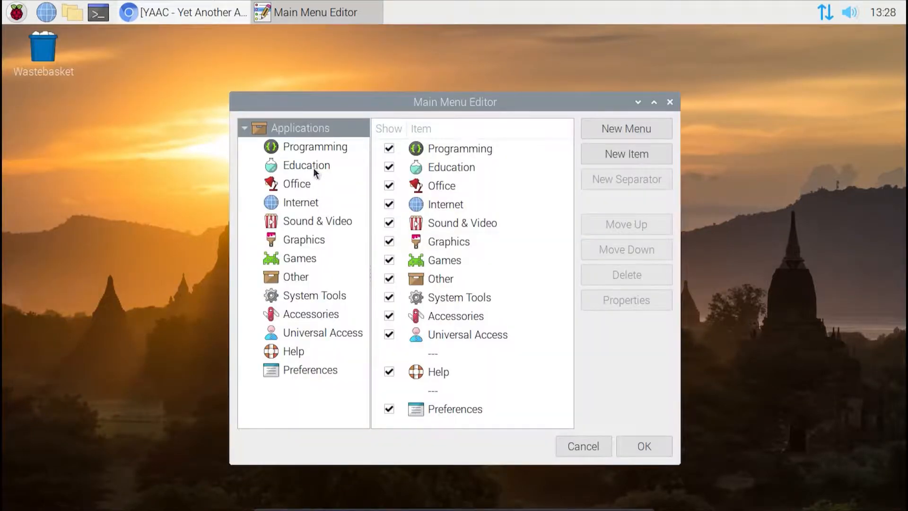
left_click(303, 205)
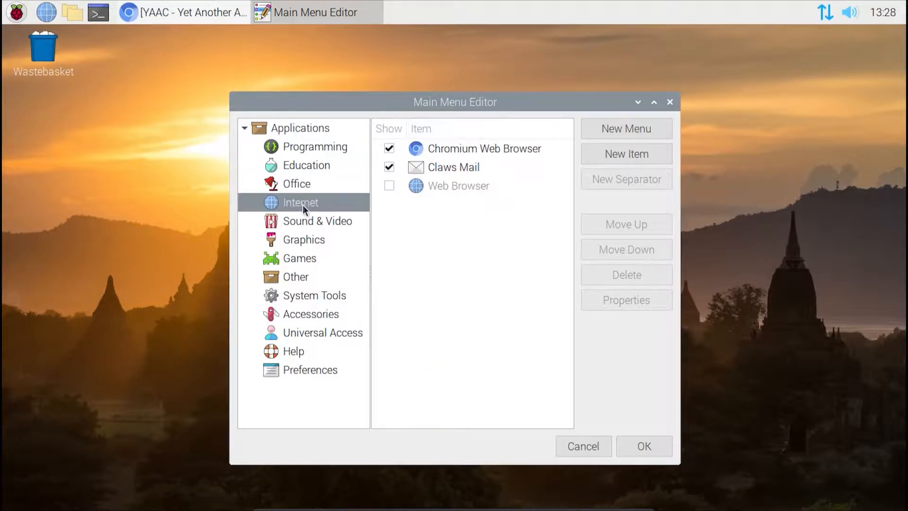
left_click(16, 12)
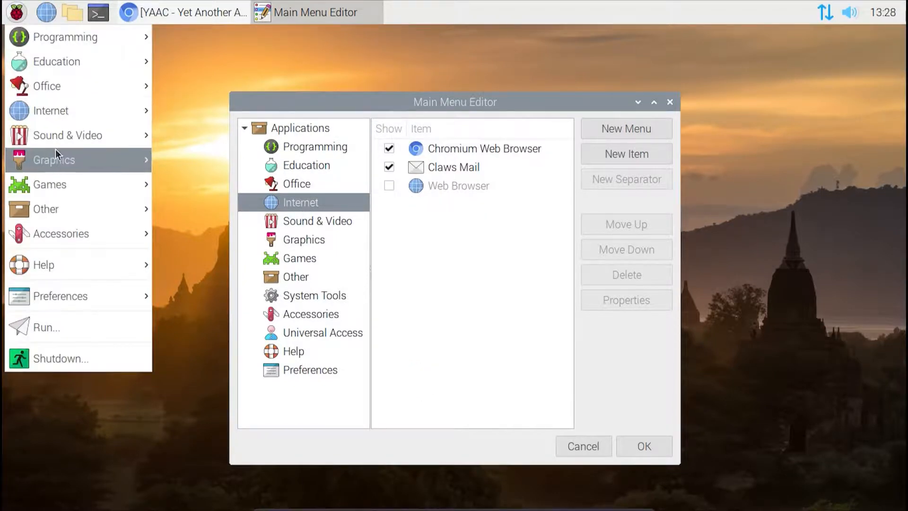
mouse_move(50, 112)
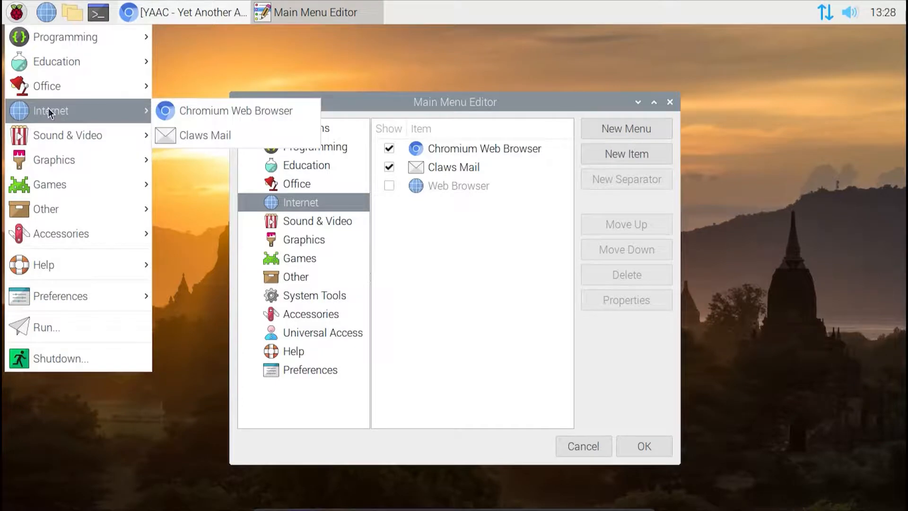
left_click(520, 273)
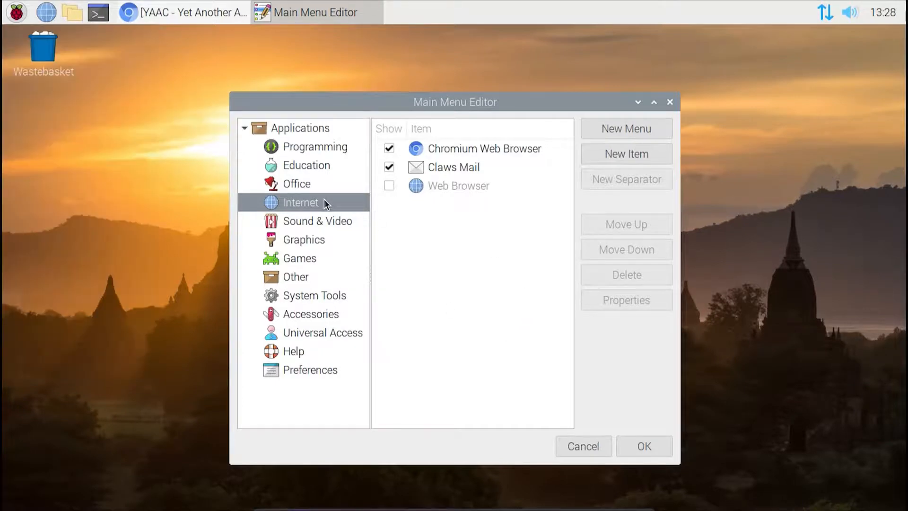
Step: Create a new item in the Internet category with the name YAAC and the comment APRS Client
left_click(619, 155)
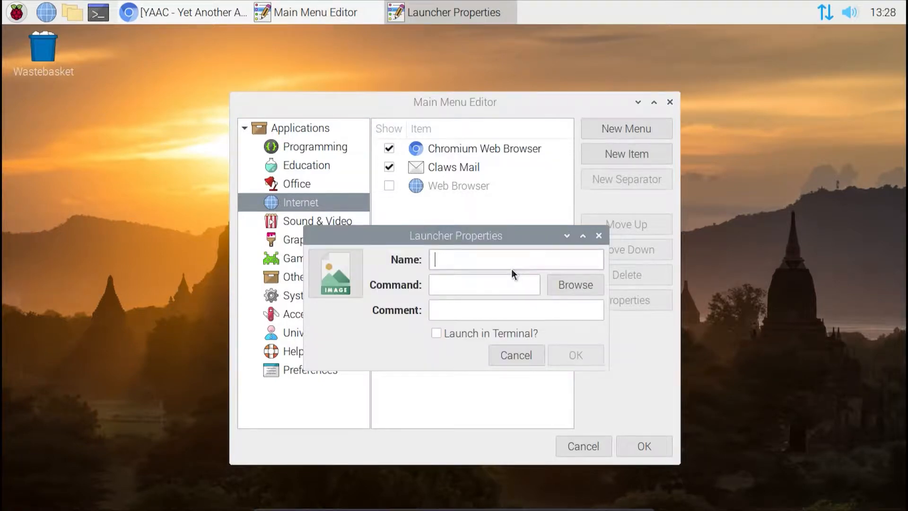
type("YYAC")
key("BackSpace")
key("BackSpace")
key("BackSpace")
type("AAC")
key("Tab")
left_click(497, 313)
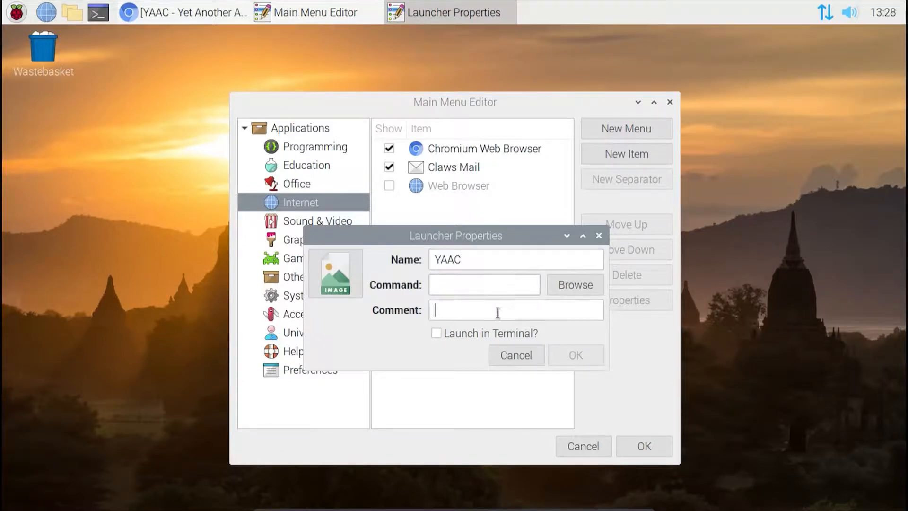
type("APRS Clien")
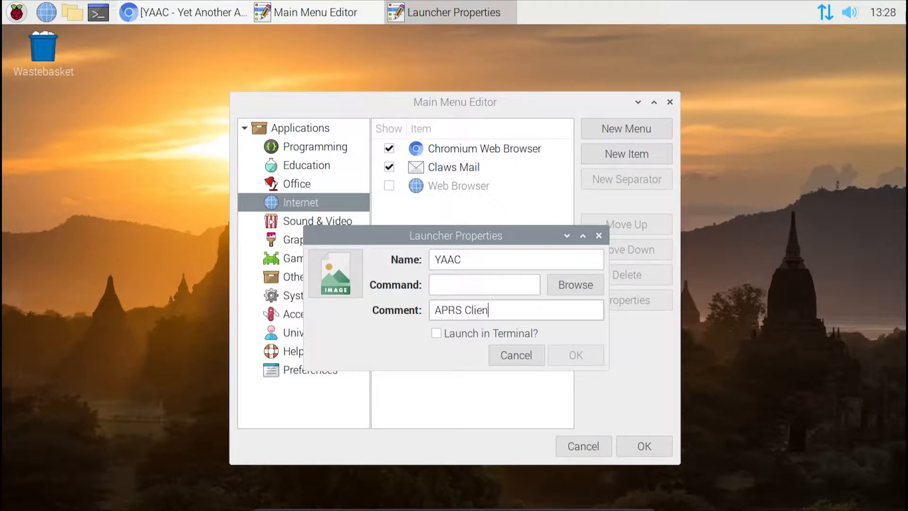
type("t")
Step: Set the launcher's command to the YAAC script in the home folder's bin directory
left_click(510, 282)
left_click(576, 284)
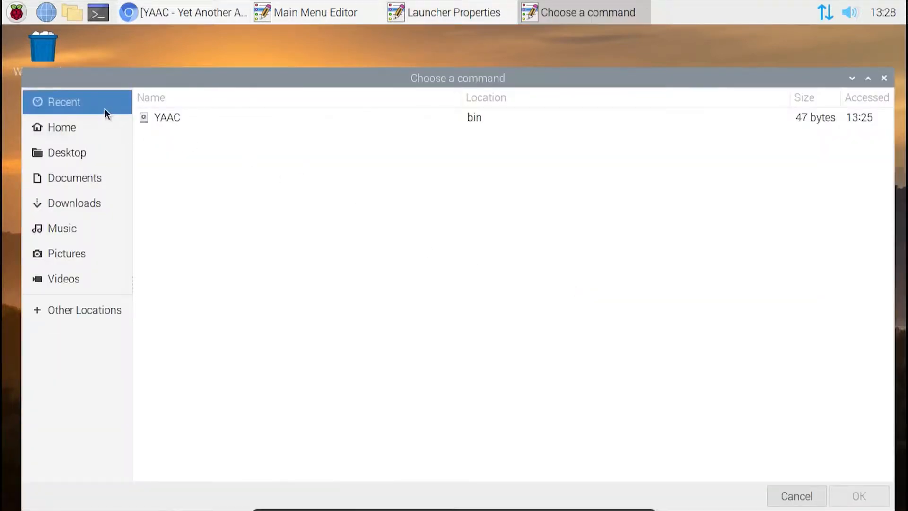
left_click(97, 128)
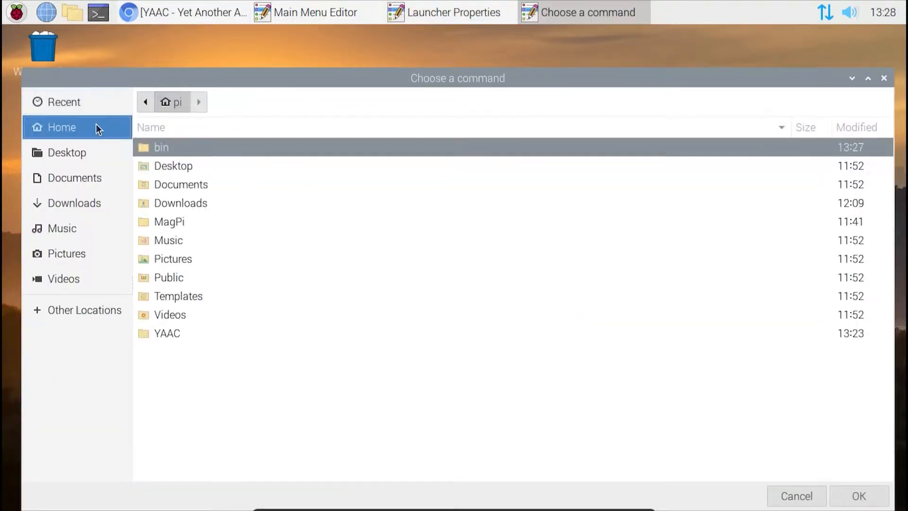
double_click(166, 149)
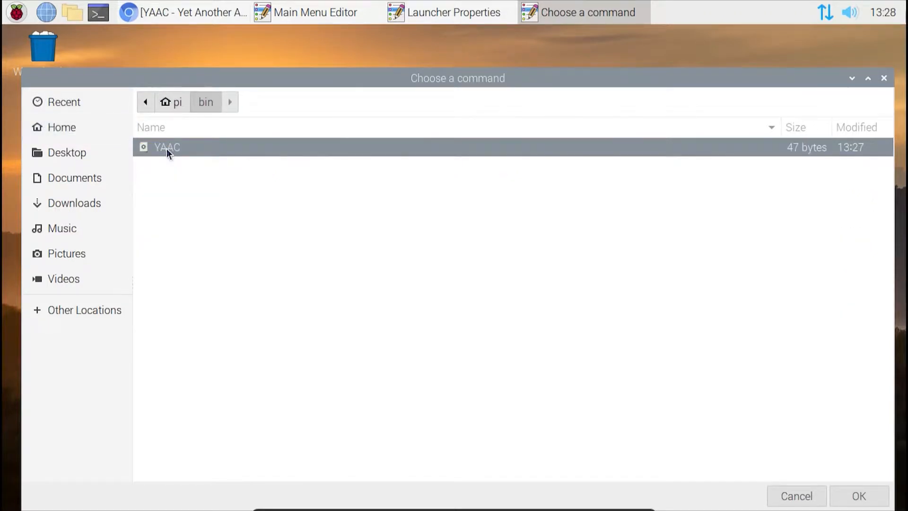
double_click(170, 147)
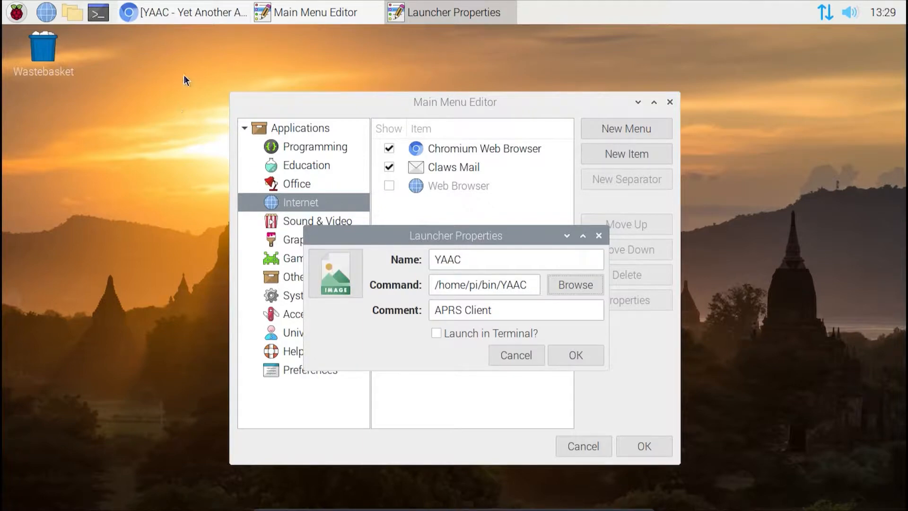
Step: Switch to Chromium, save the YAAC page's logo as yaaclogo.png in the Pictures folder, and minimize the browser
left_click(182, 12)
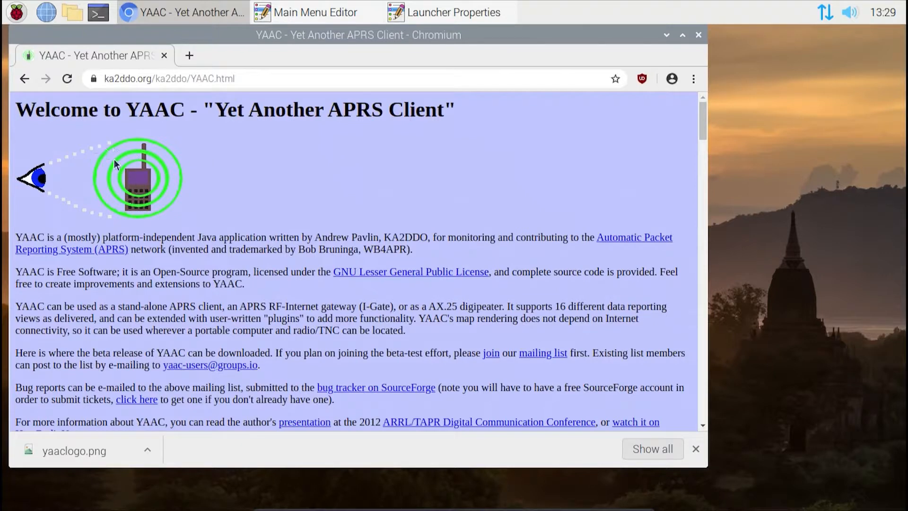
right_click(125, 181)
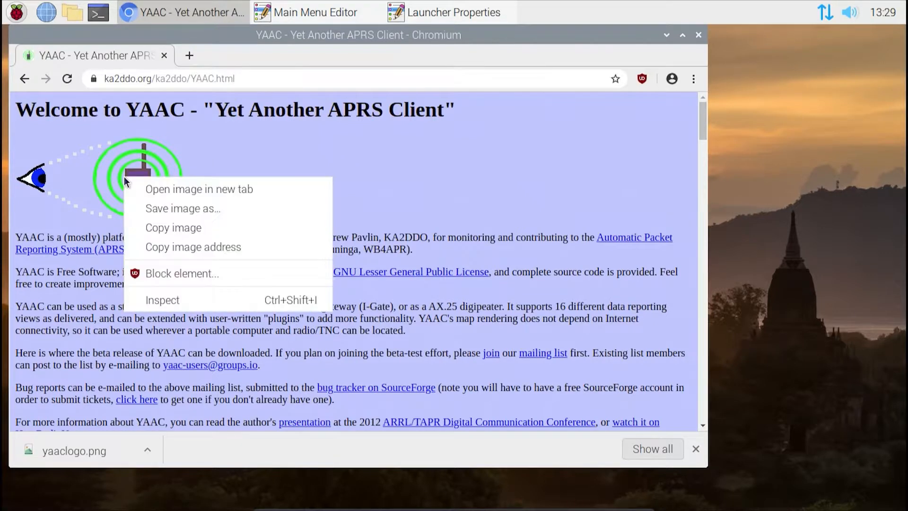
left_click(147, 204)
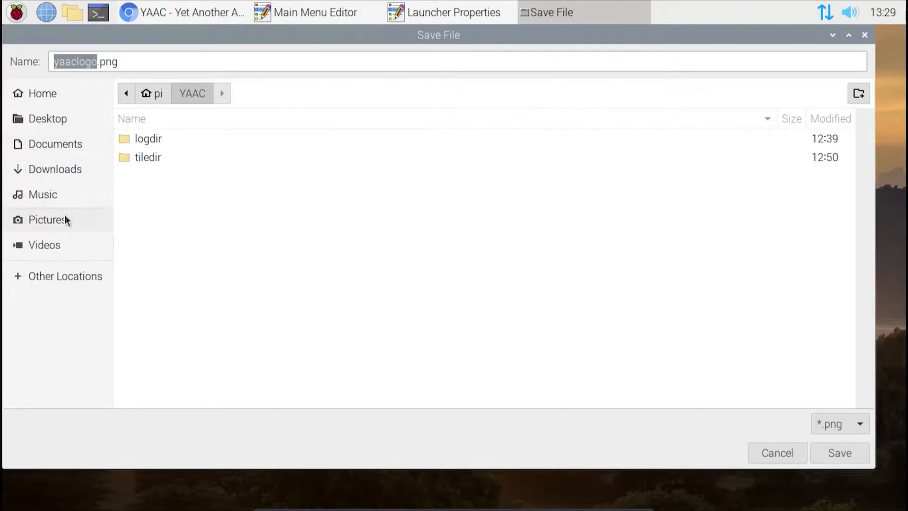
left_click(66, 219)
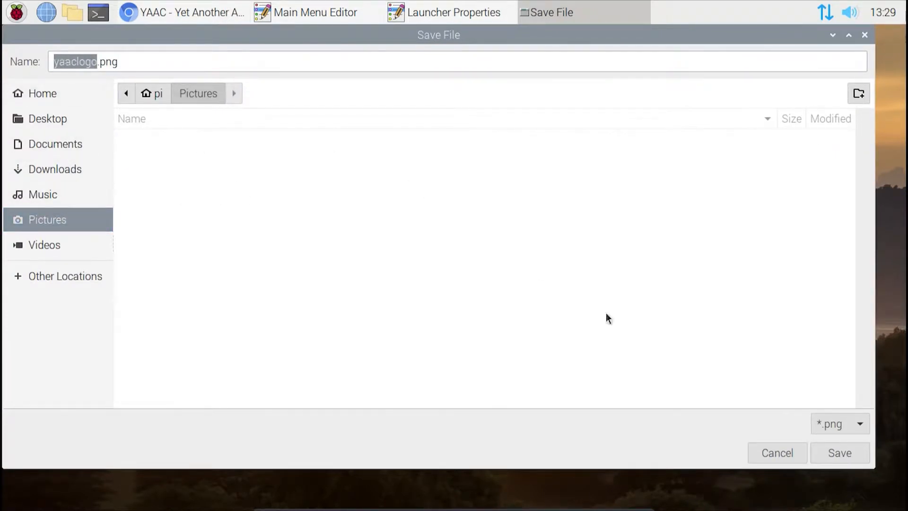
left_click(823, 452)
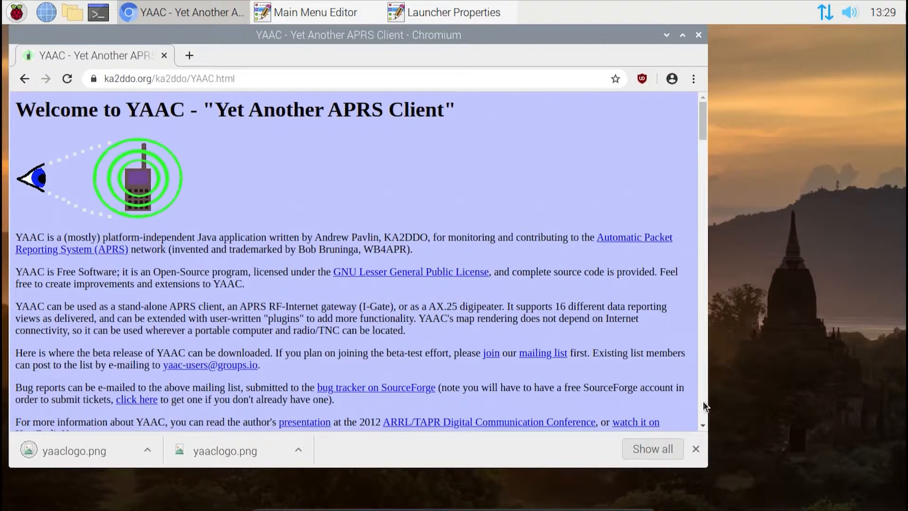
left_click(696, 448)
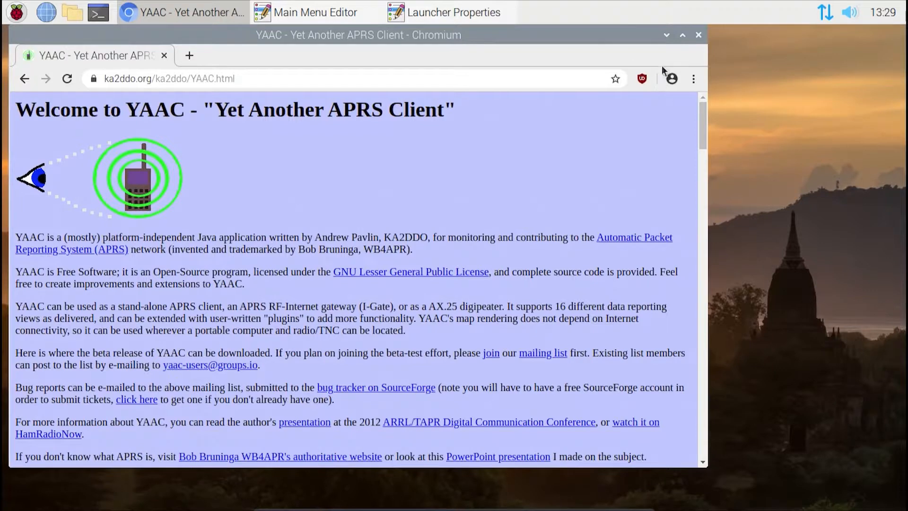
left_click(668, 35)
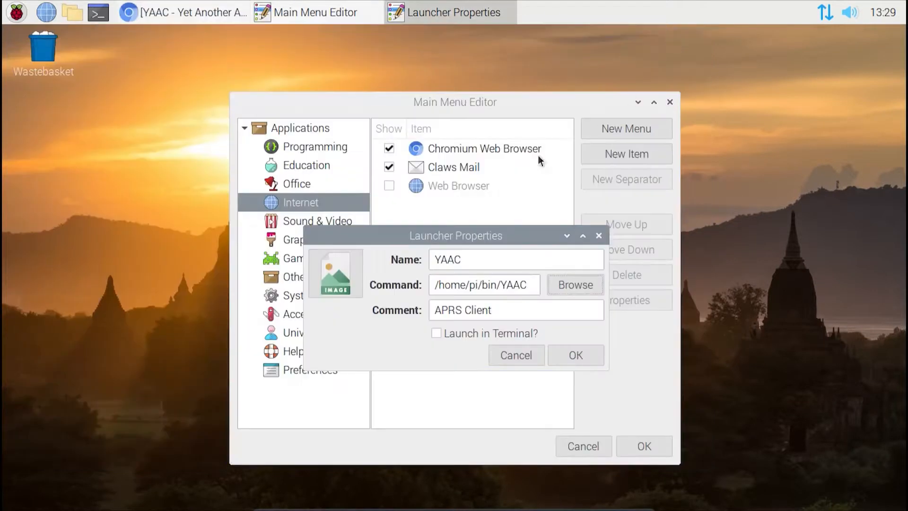
Step: Use yaaclogo.png from Pictures as the launcher's icon, then save the launcher and the menu changes
left_click(333, 274)
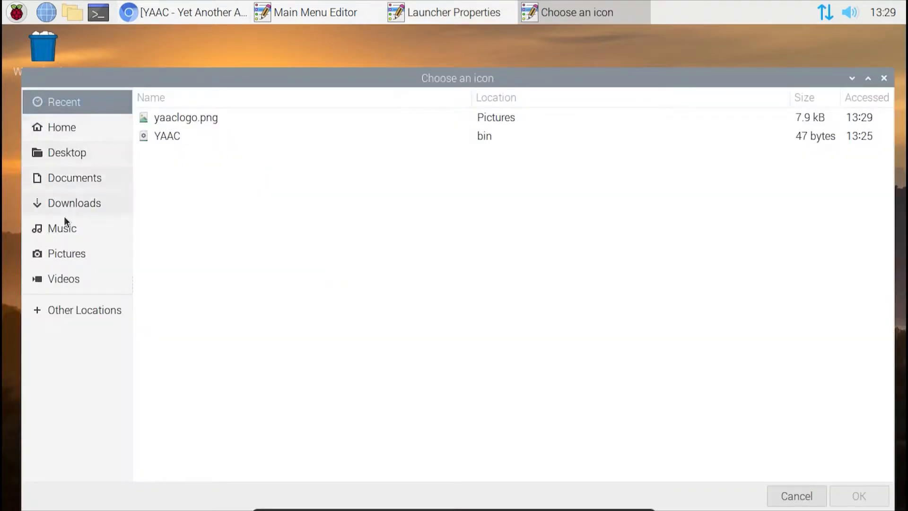
left_click(67, 259)
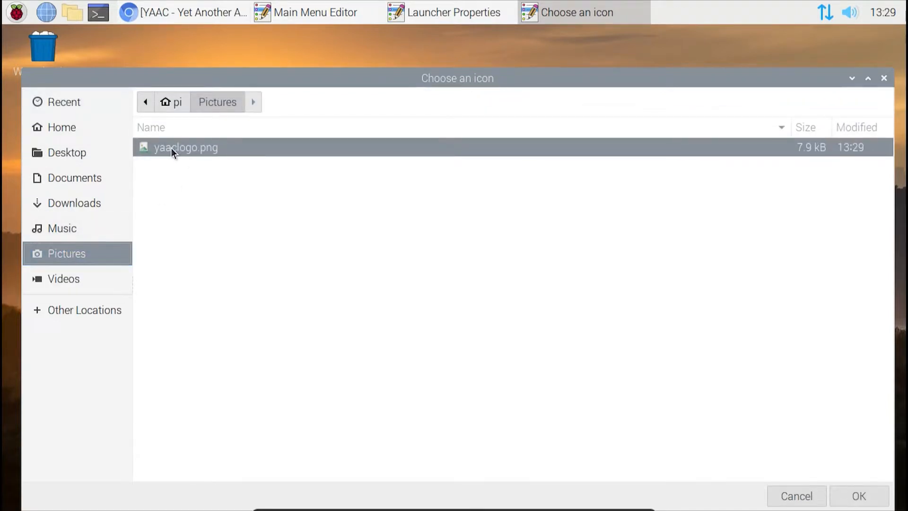
left_click(854, 499)
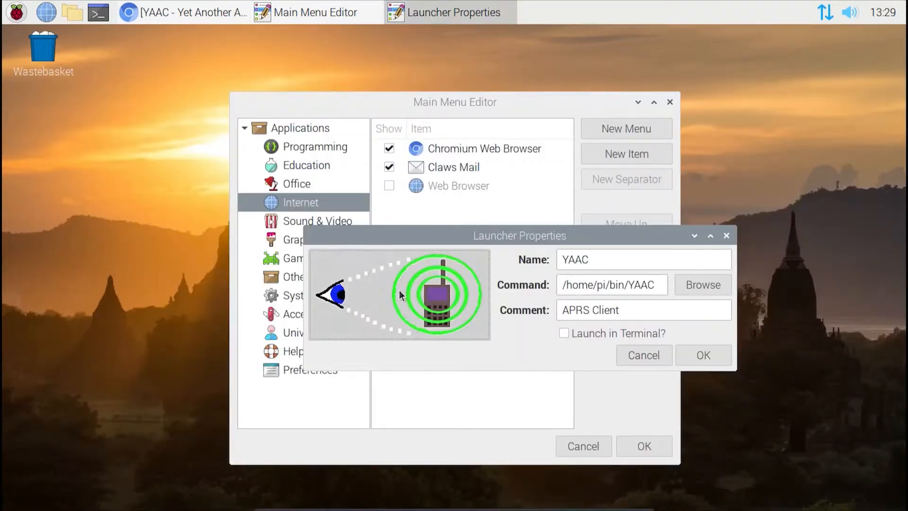
left_click(704, 355)
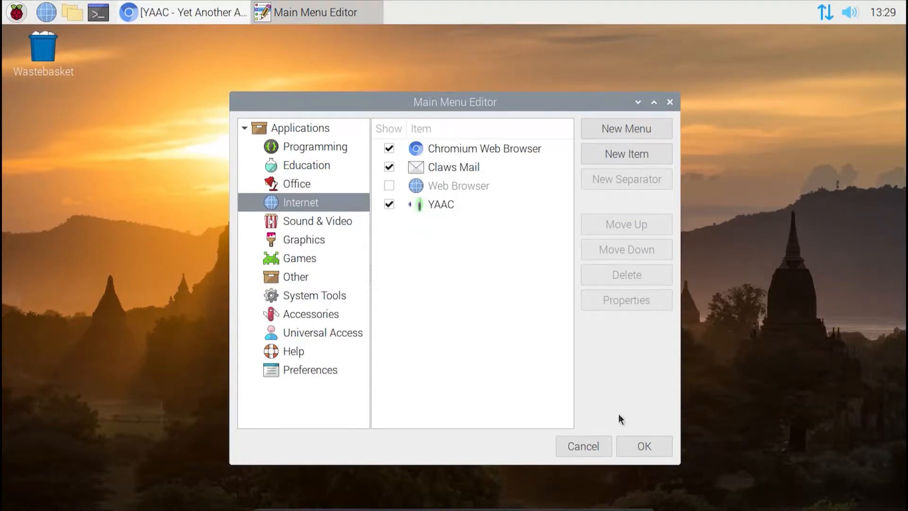
left_click(648, 450)
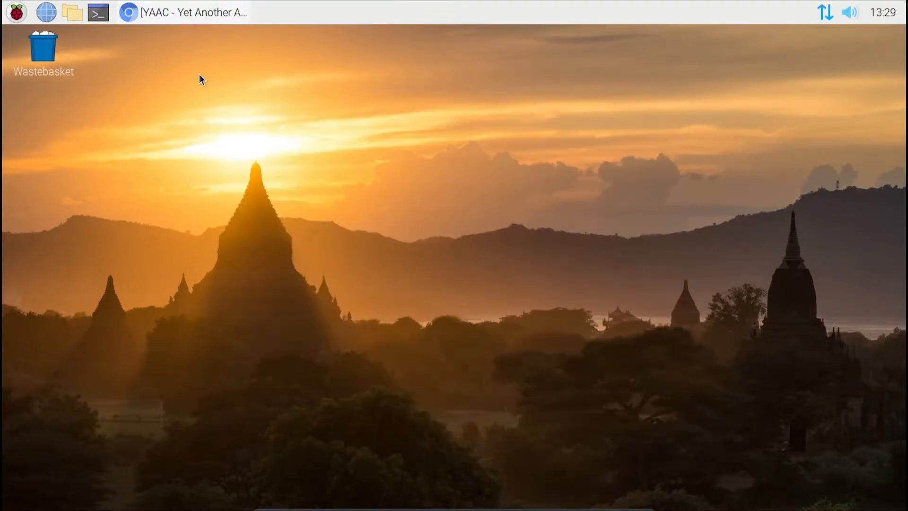
Step: Launch YAAC from its new entry among the Internet applications
left_click(17, 17)
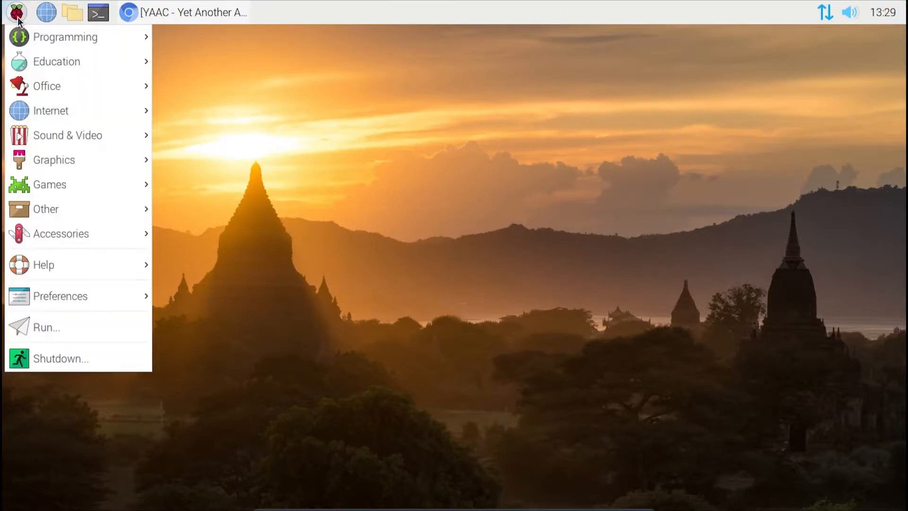
mouse_move(32, 112)
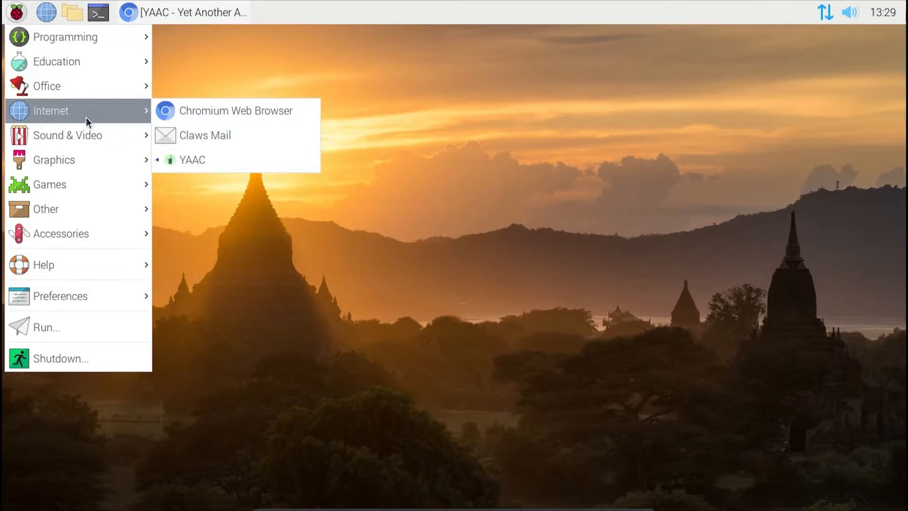
left_click(208, 161)
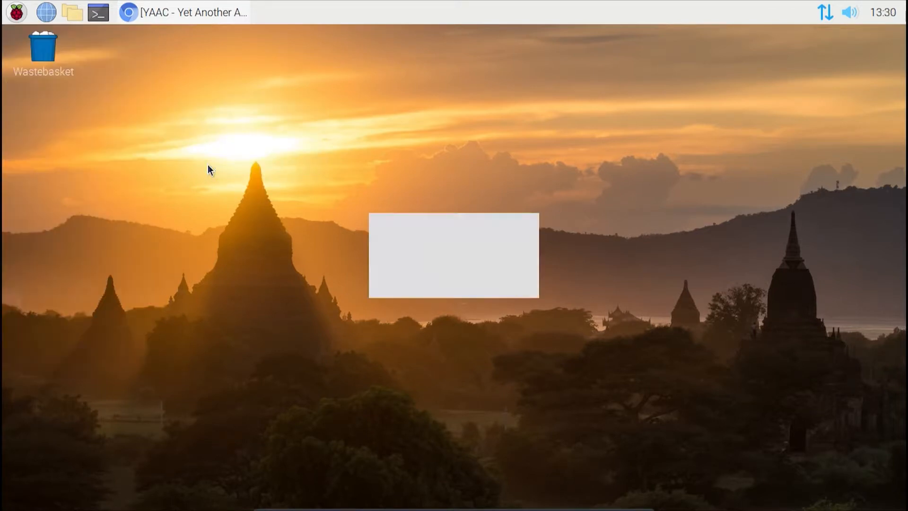